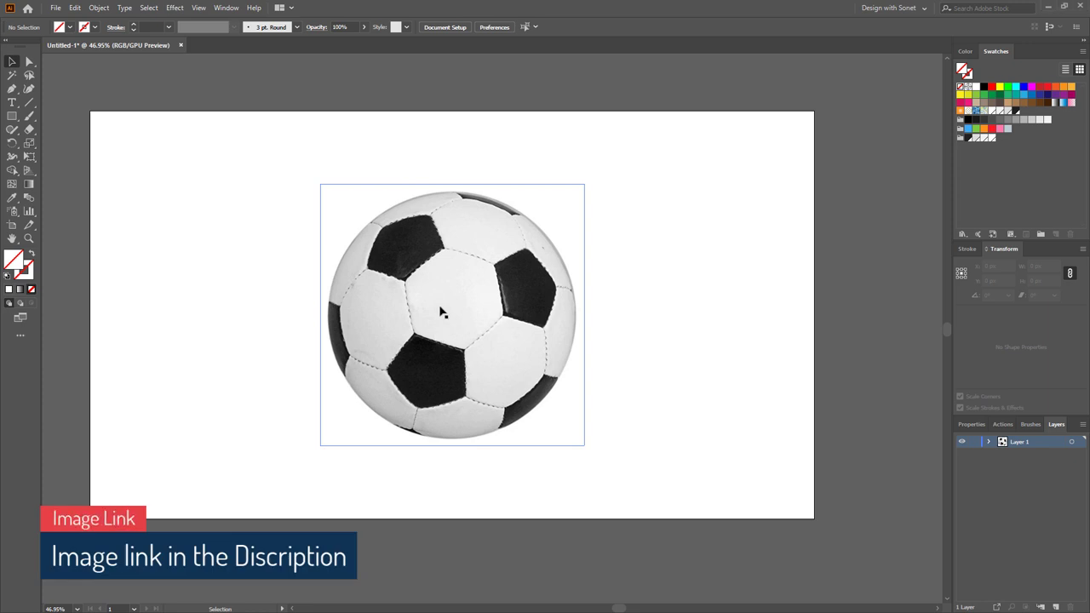
# Check the width and height of Artboard 1 in its options and accept them
pyautogui.doubleClick(12, 224)
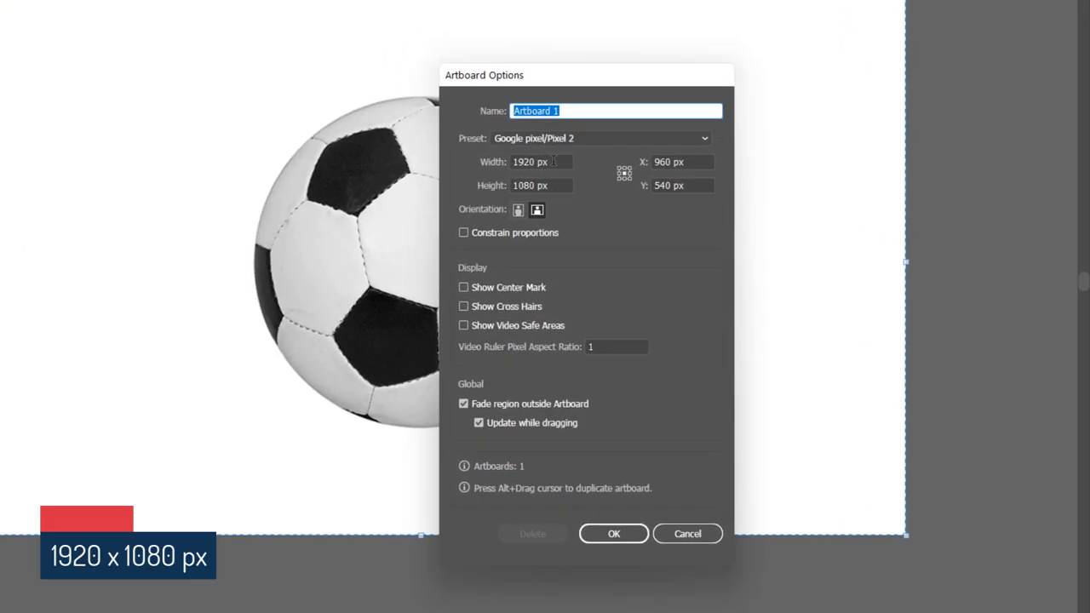
pyautogui.press('Tab')
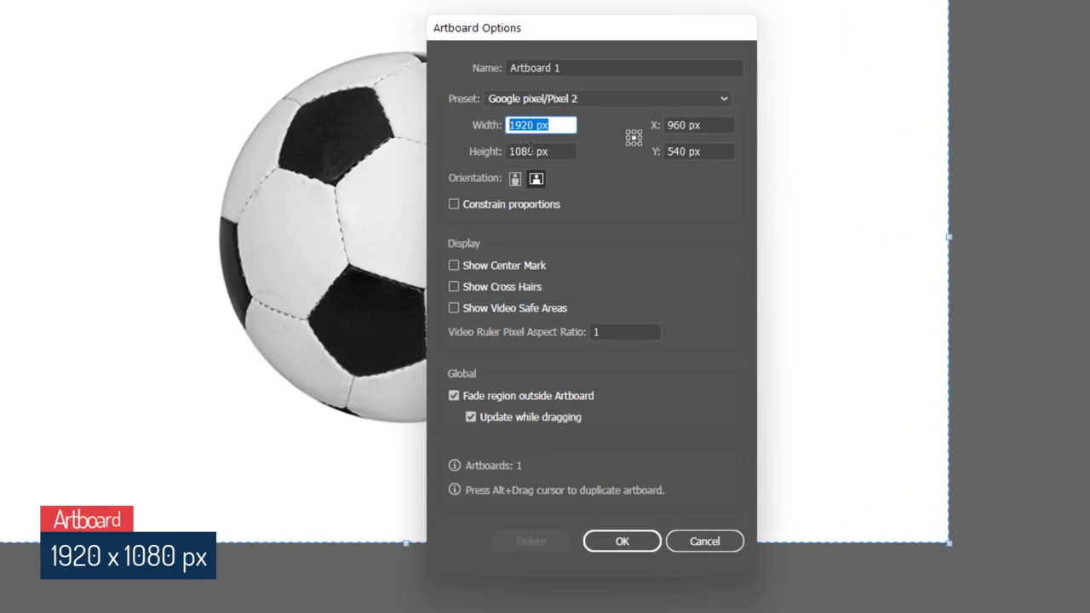
pyautogui.press('Tab')
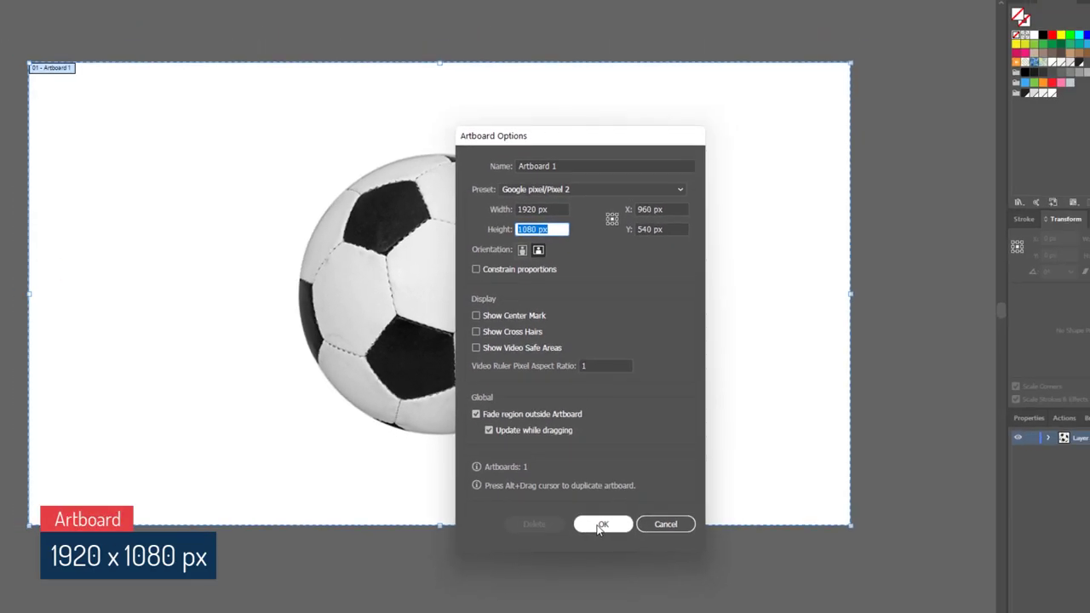
pyautogui.click(616, 546)
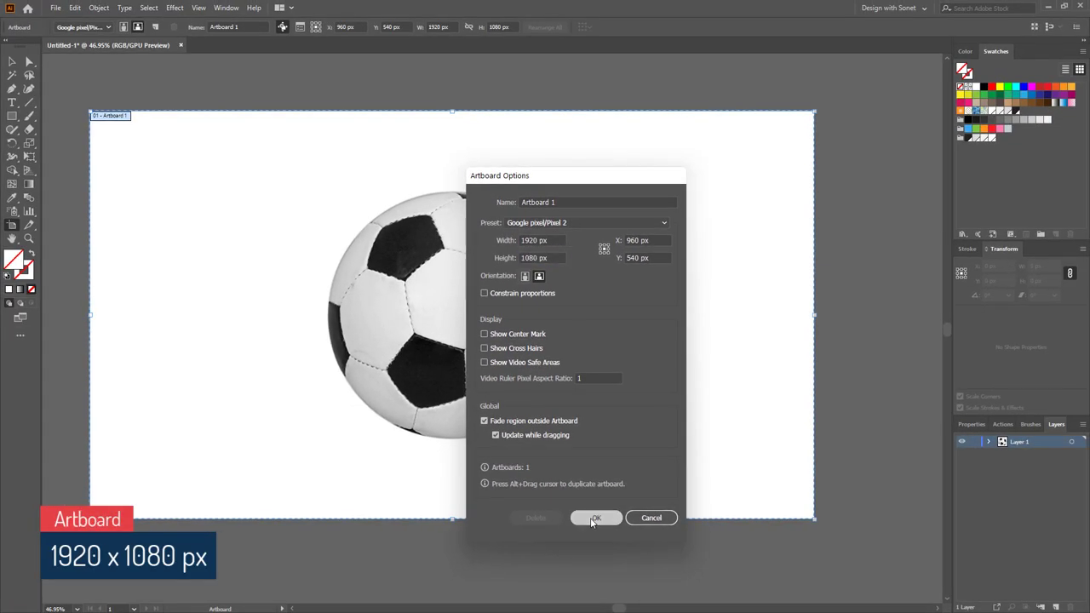
pyautogui.click(15, 63)
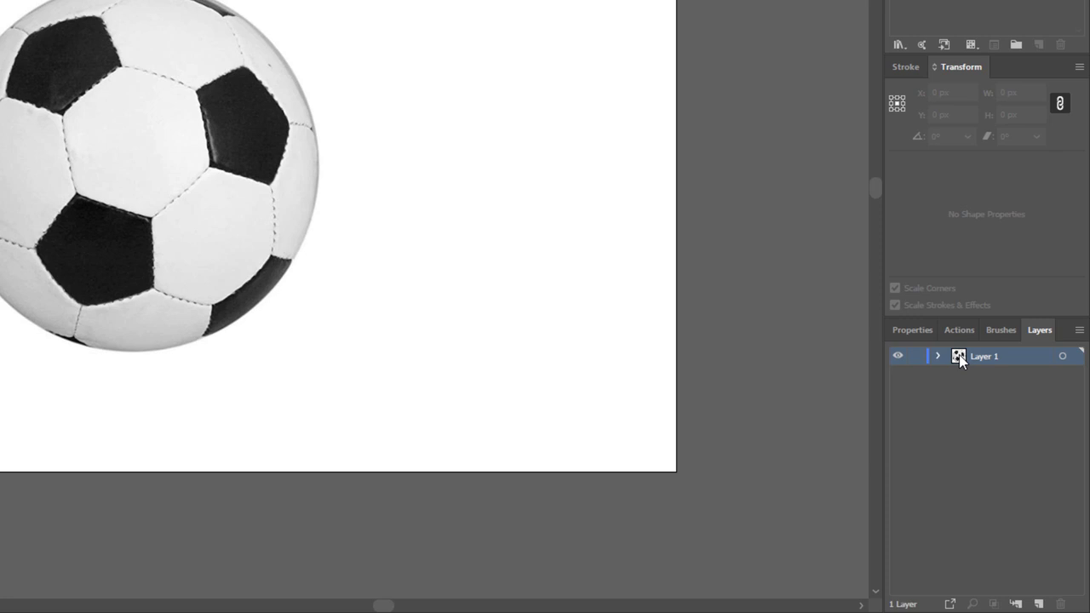
# Rename the ball image's layer as Template and make it a template layer with images dimmed to 50%
pyautogui.doubleClick(960, 358)
pyautogui.moveTo(448, 200); pyautogui.dragTo(160, 200)
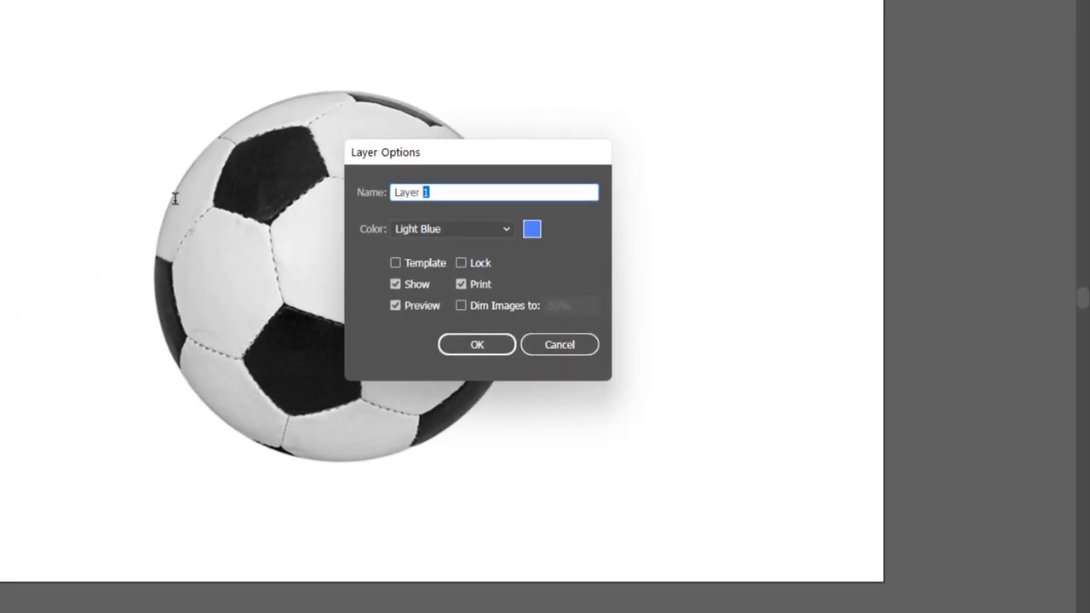
pyautogui.write('Template')
pyautogui.click(419, 266)
pyautogui.doubleClick(586, 305)
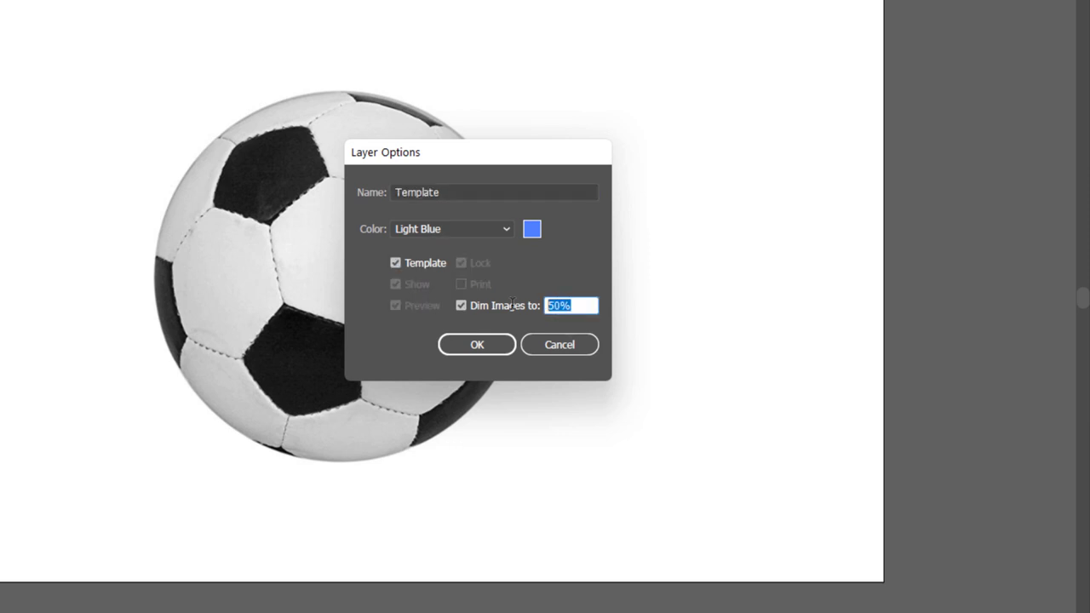
pyautogui.click(476, 345)
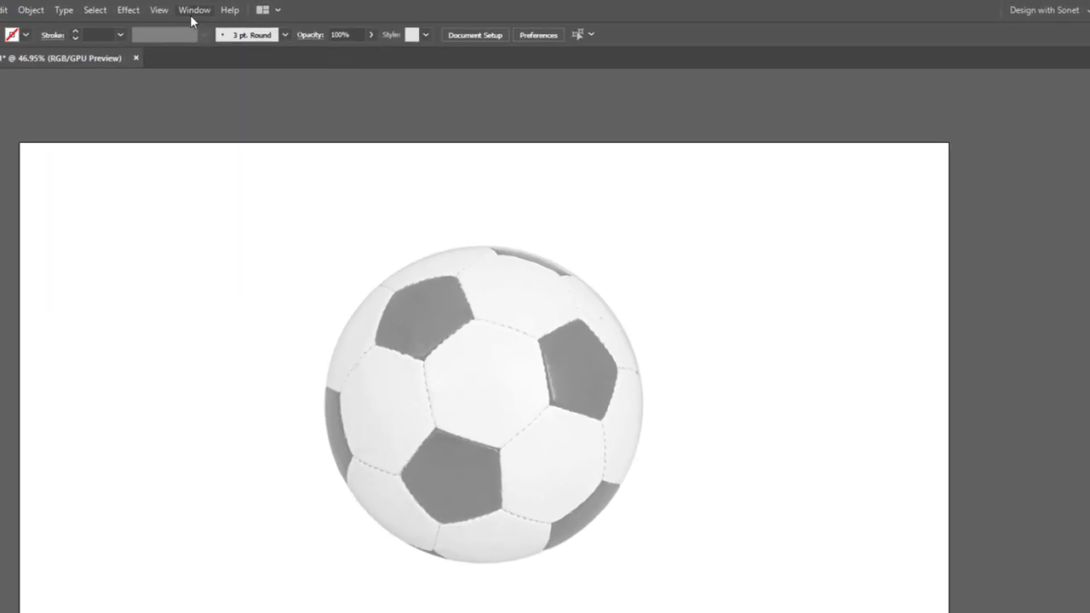
pyautogui.click(226, 7)
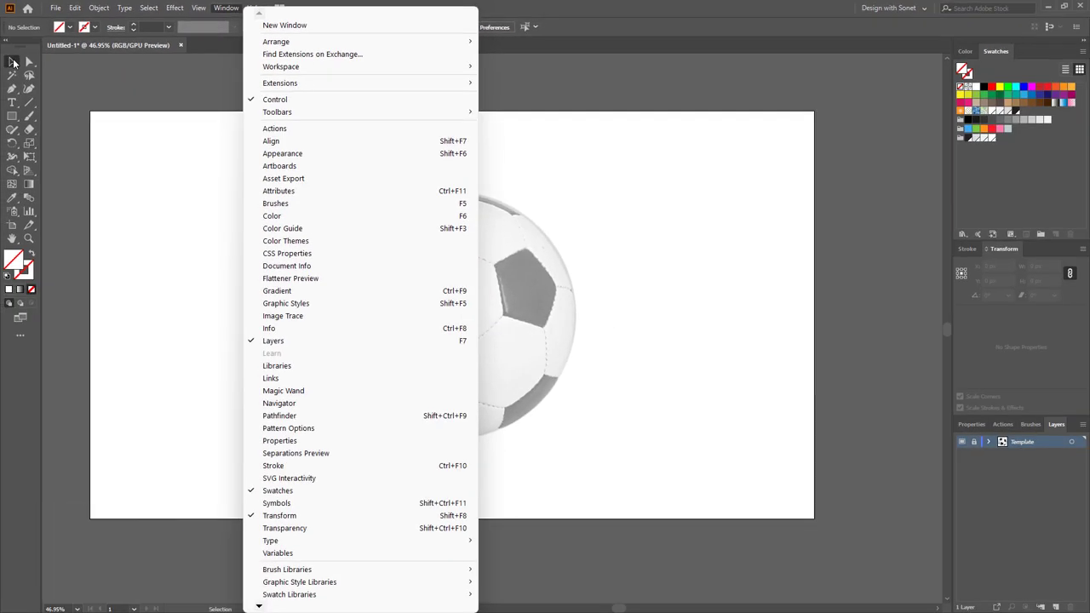
pyautogui.click(13, 62)
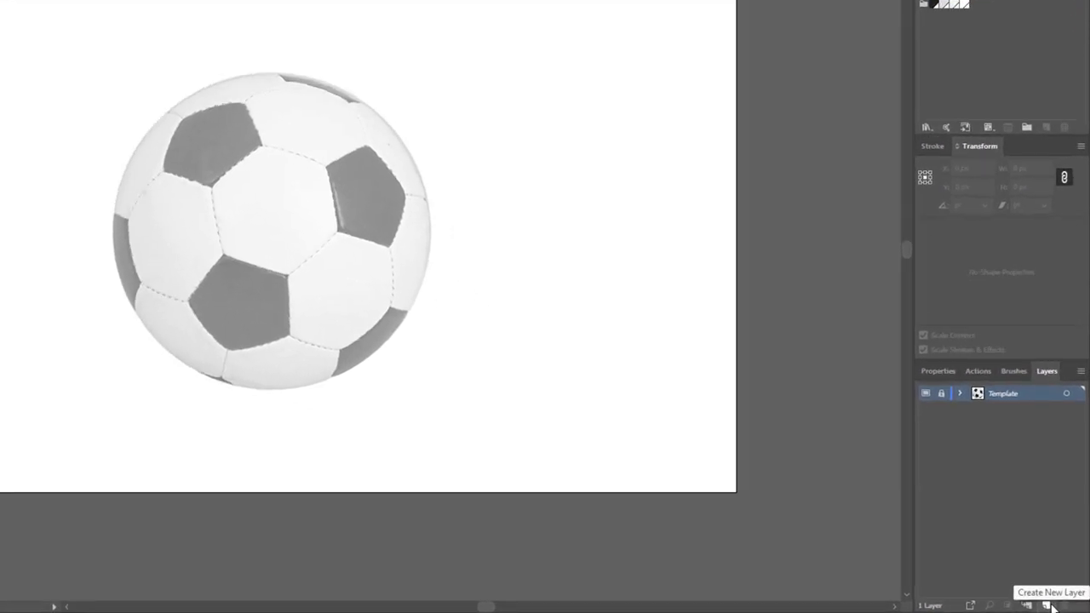
# Create a new layer above the Template layer and name it Outline
pyautogui.click(1040, 604)
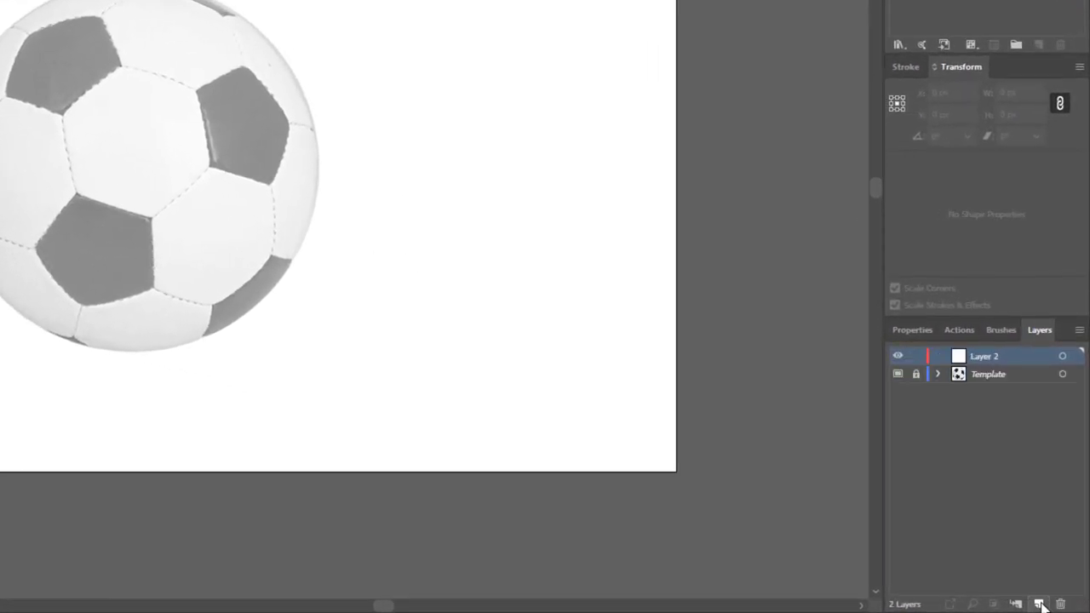
pyautogui.doubleClick(985, 358)
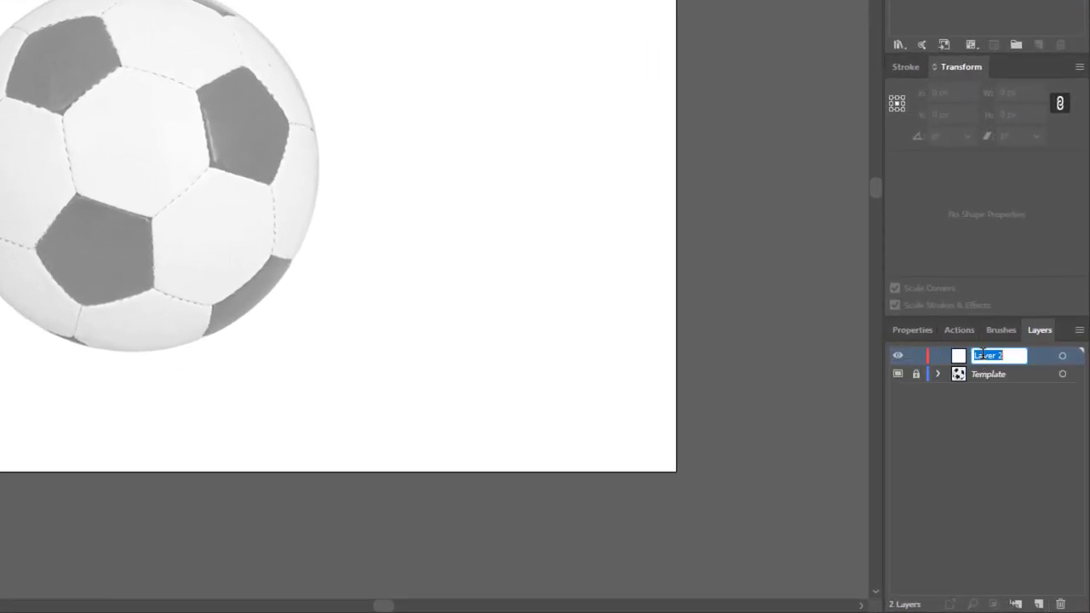
pyautogui.write('C')
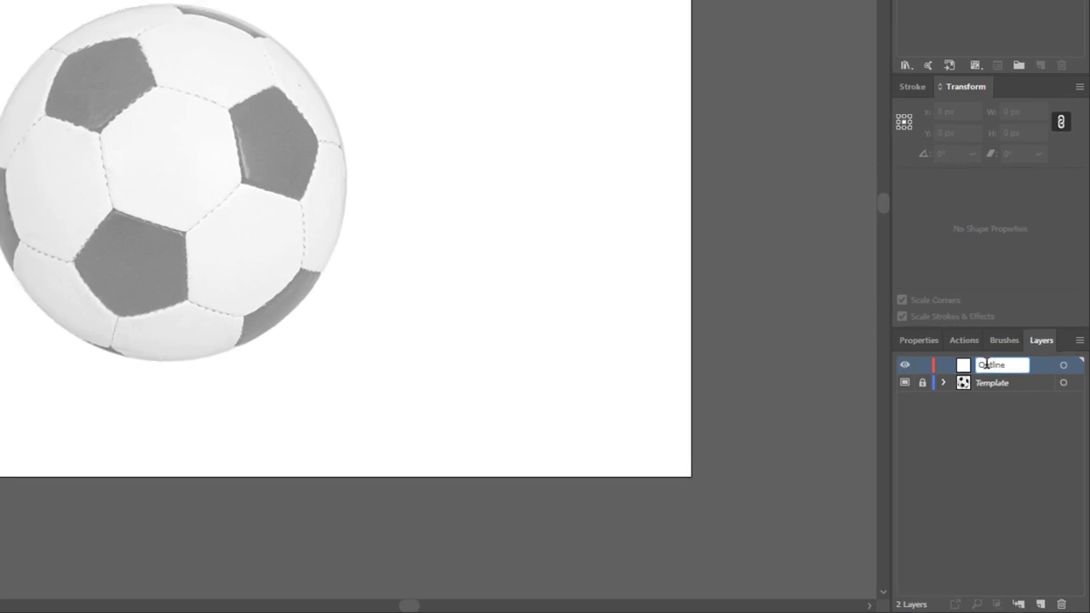
pyautogui.press('Return')
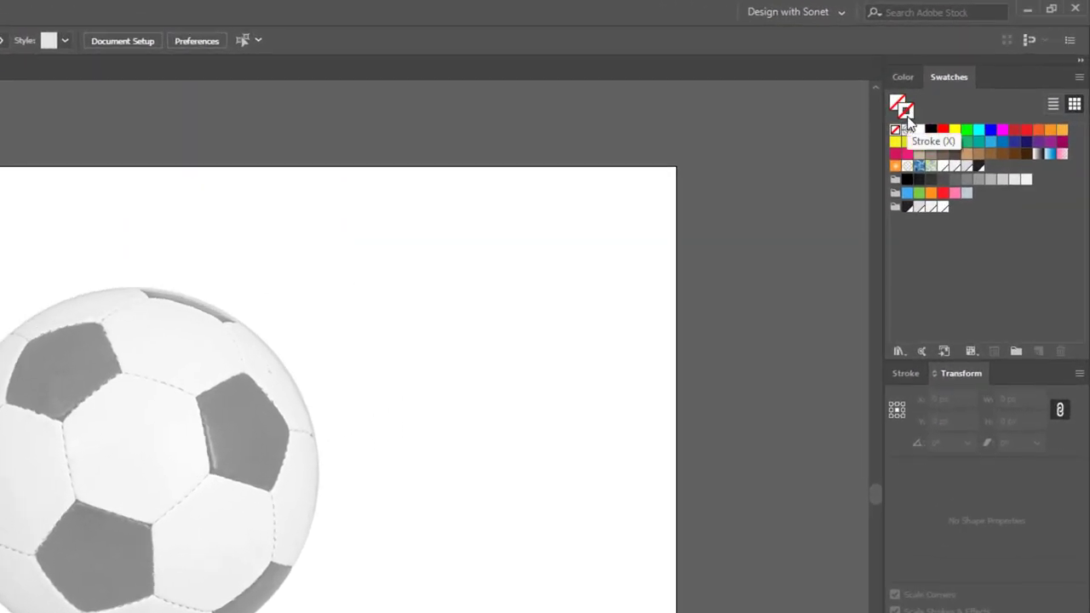
# Set a near-black stroke with no fill, 6 pt weight, round caps and round corner joins
pyautogui.click(907, 208)
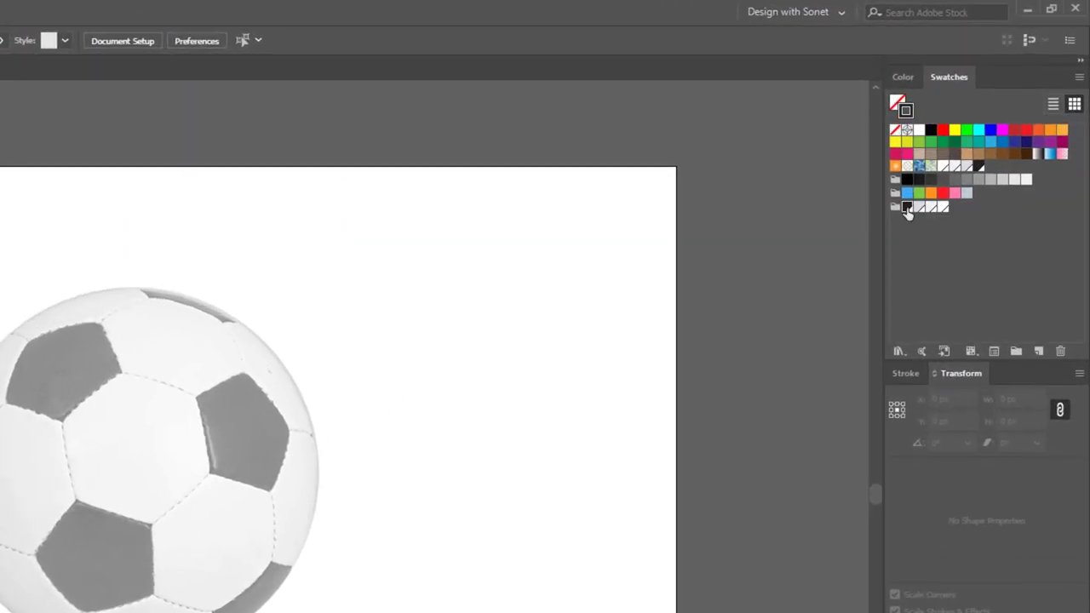
pyautogui.click(909, 374)
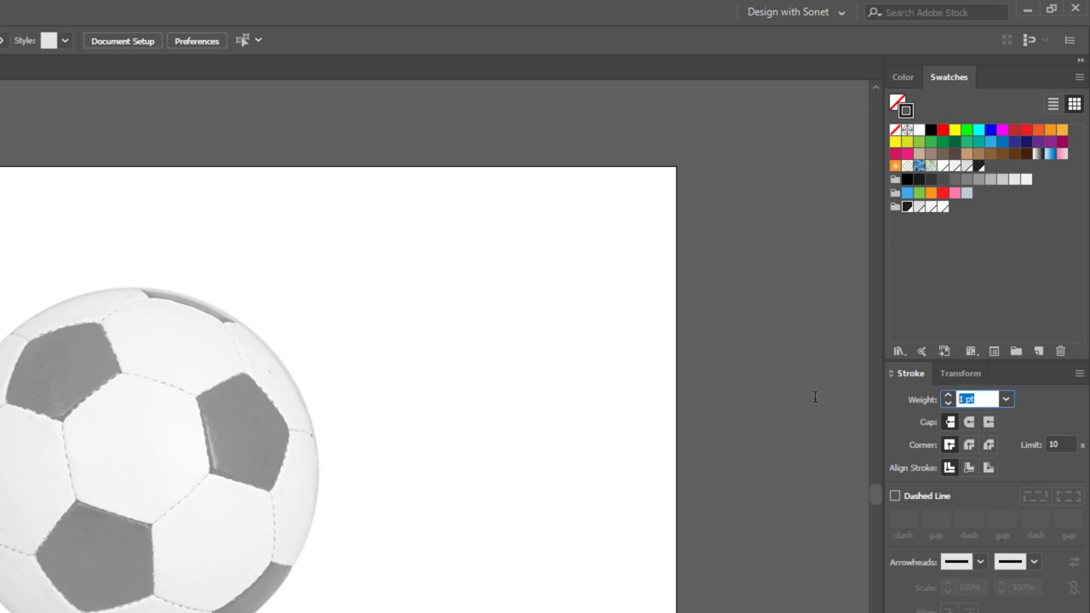
pyautogui.write('6')
pyautogui.click(970, 422)
pyautogui.click(971, 445)
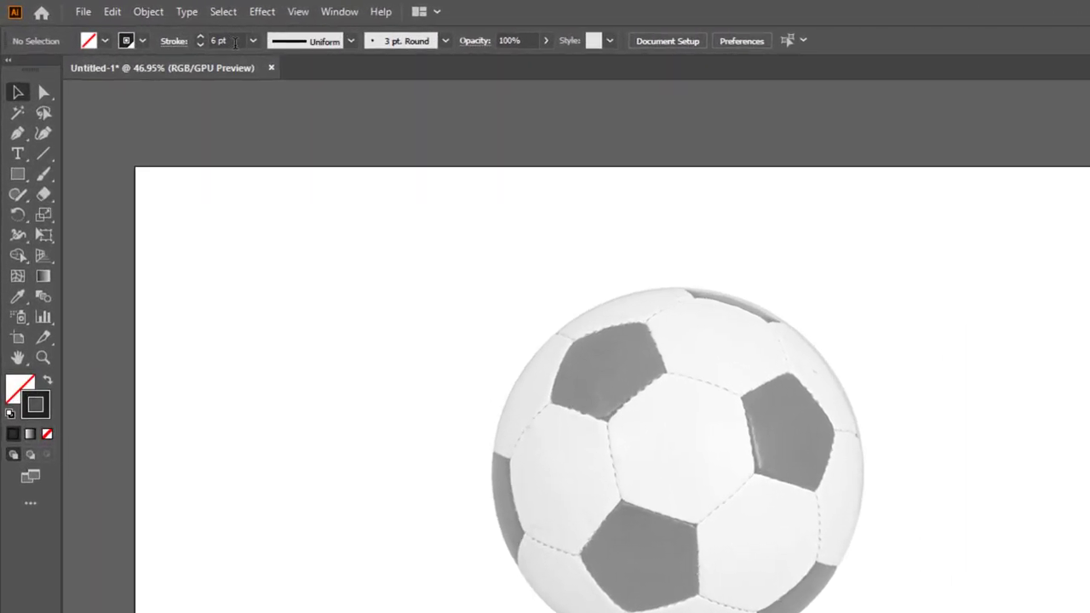
pyautogui.click(168, 41)
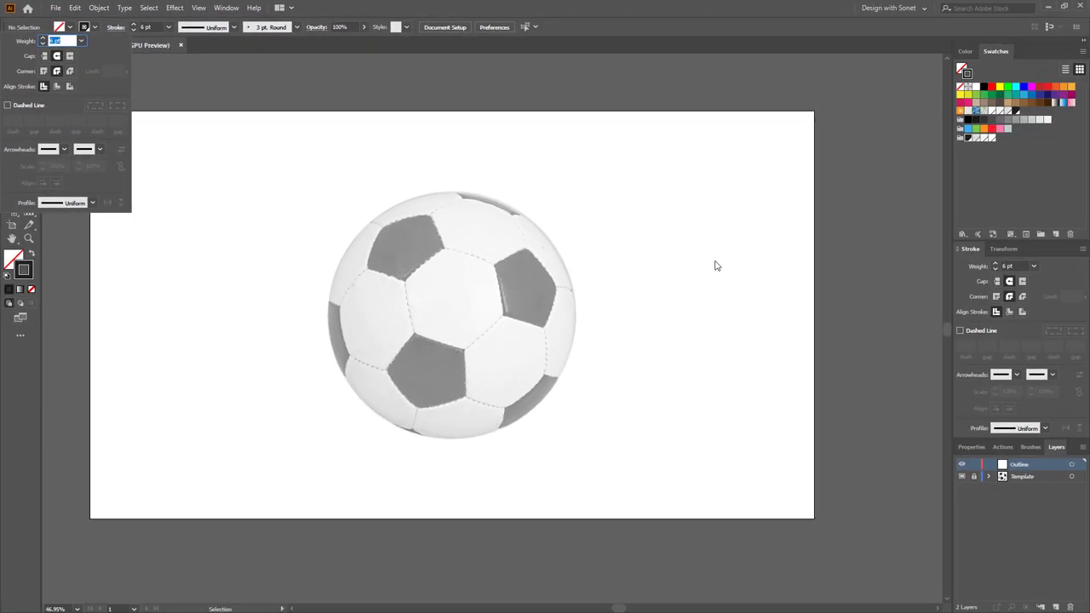
pyautogui.click(498, 240)
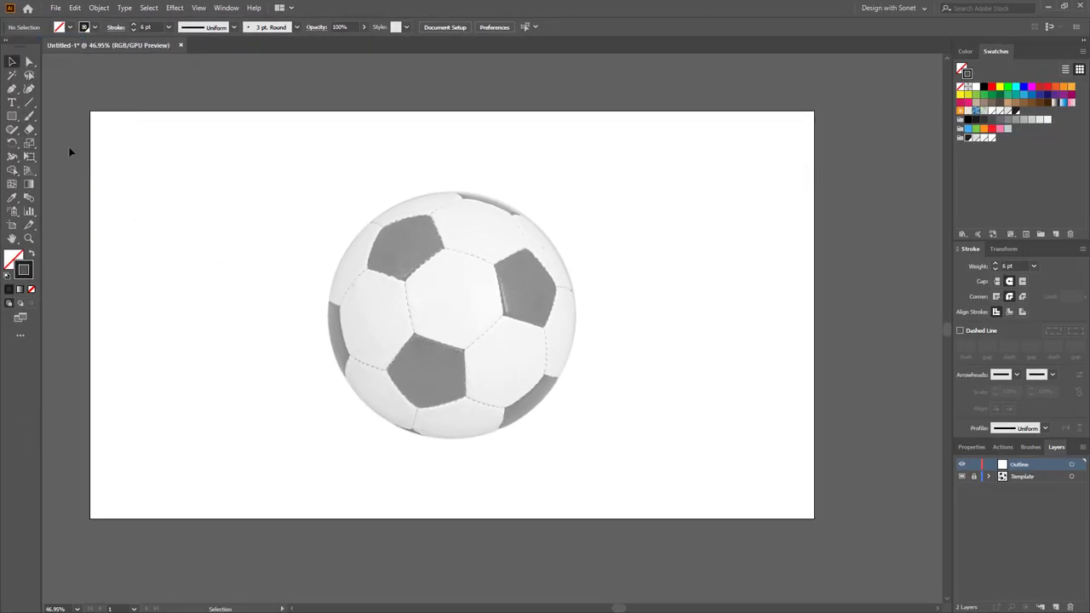
# Draw a circle about 659 px in diameter from the ball's centre, matching the ball's outer edge
pyautogui.click(12, 116)
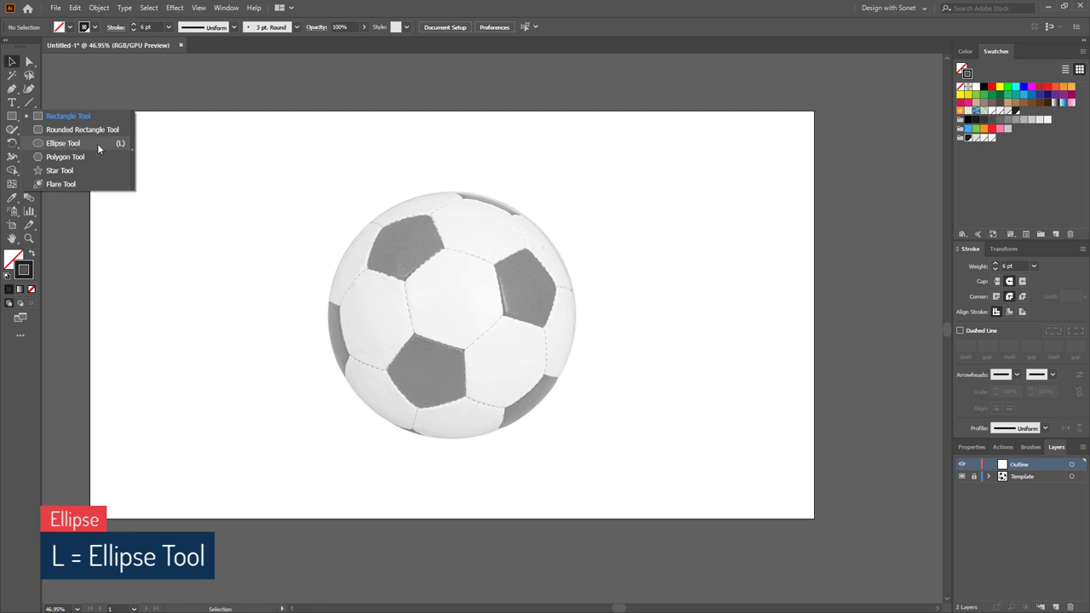
pyautogui.click(68, 143)
pyautogui.scroll(2, 467, 324)
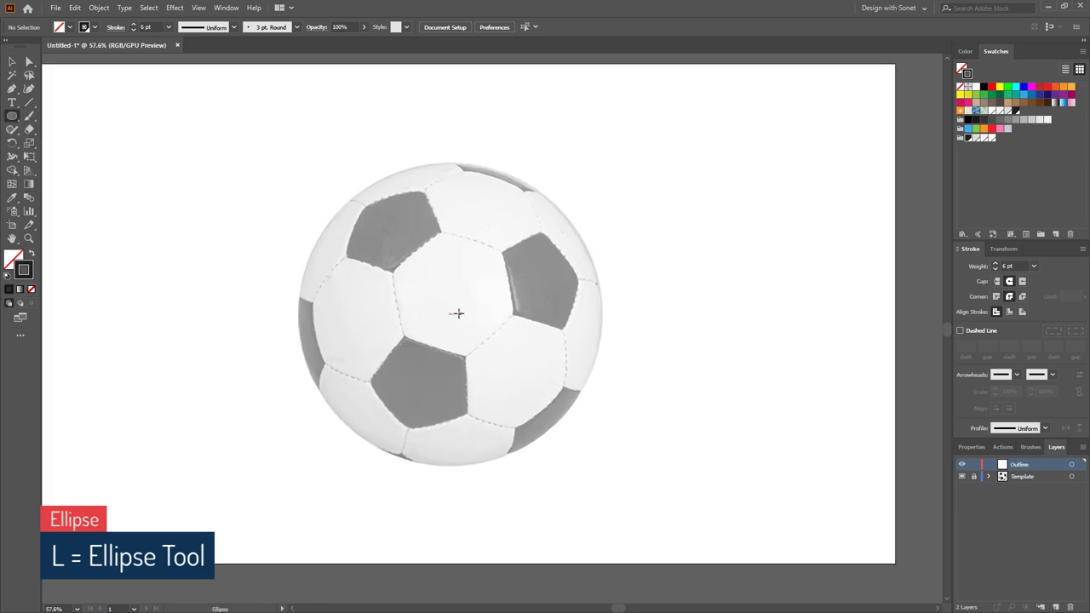
pyautogui.moveTo(452, 314)
pyautogui.mouseDown()
pyautogui.moveTo(560, 394)
pyautogui.moveTo(603, 448)
pyautogui.mouseUp()
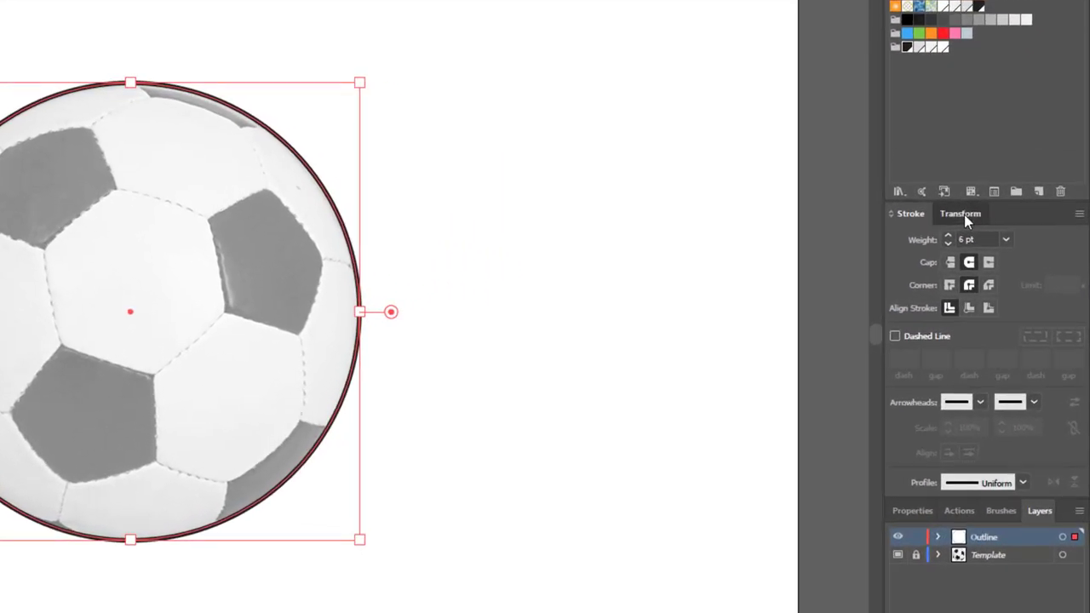
# Turn off Scale Strokes & Effects for the circle and deselect it
pyautogui.click(1000, 250)
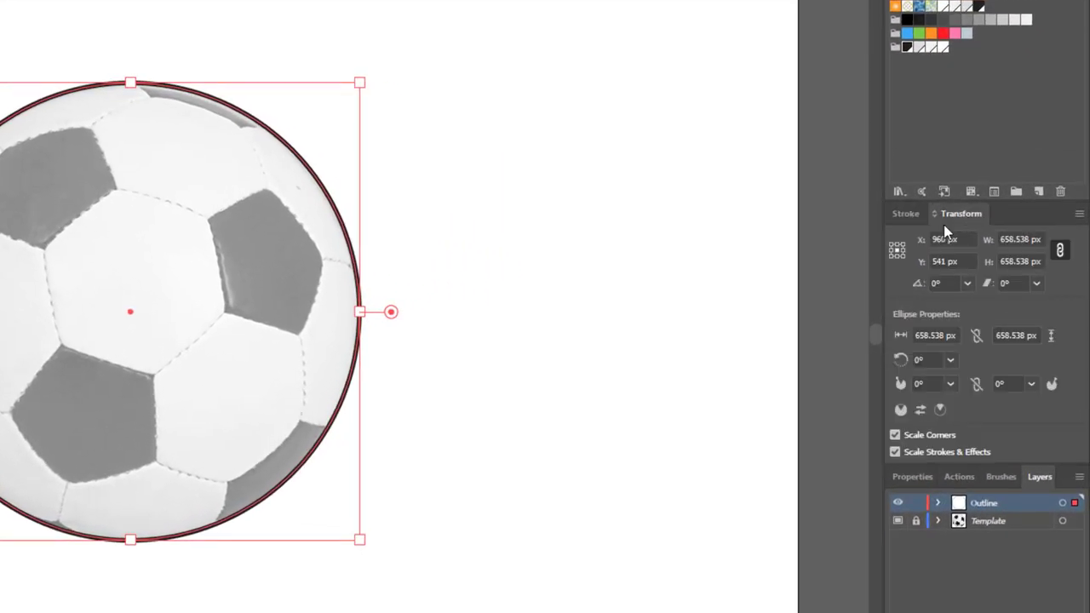
pyautogui.click(930, 454)
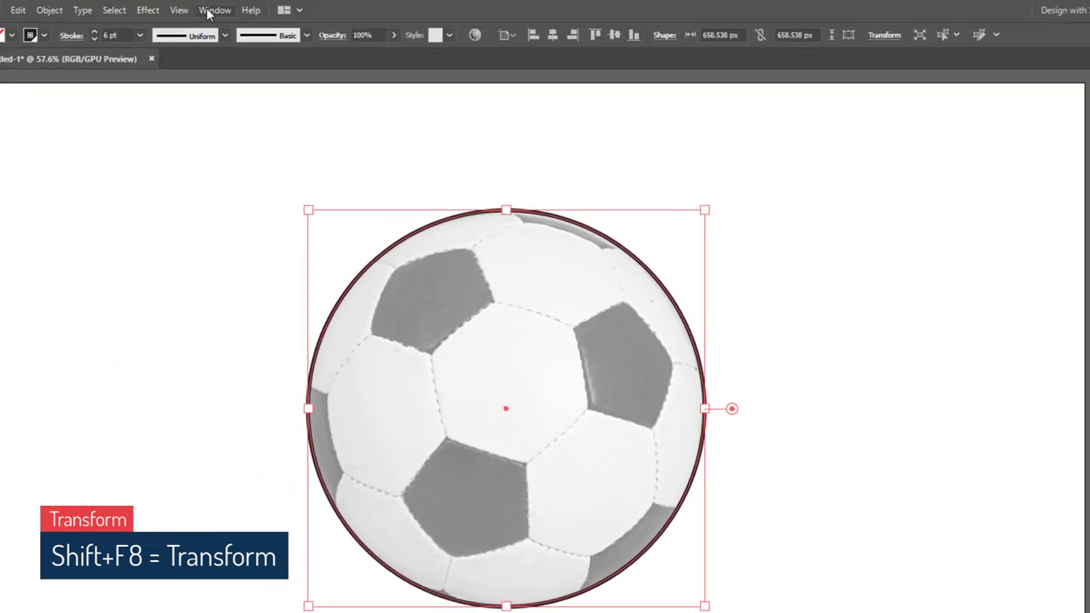
pyautogui.click(213, 10)
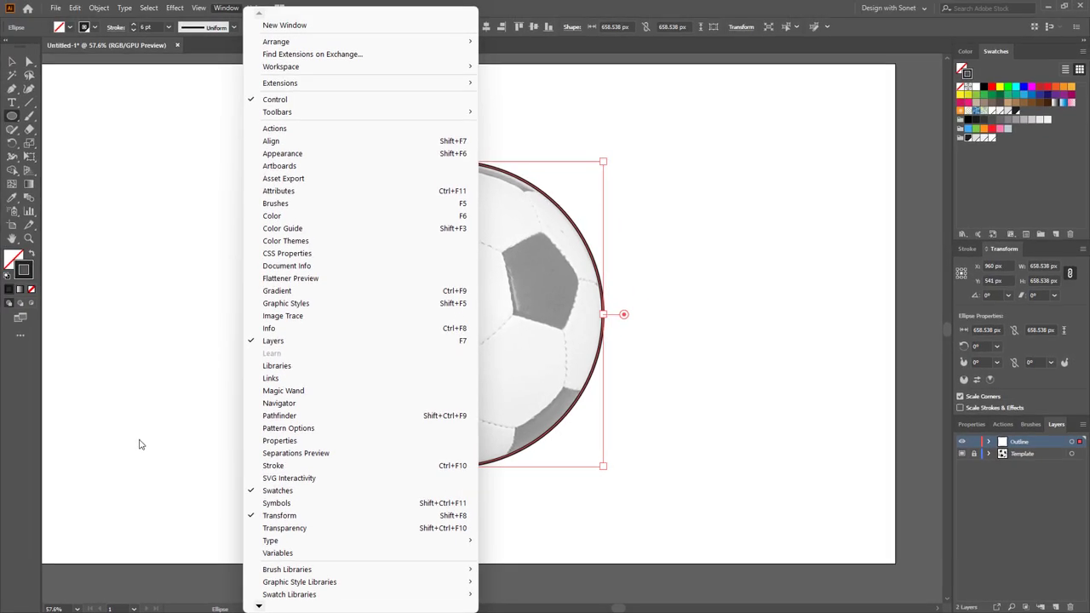
pyautogui.click(403, 491)
pyautogui.click(484, 324)
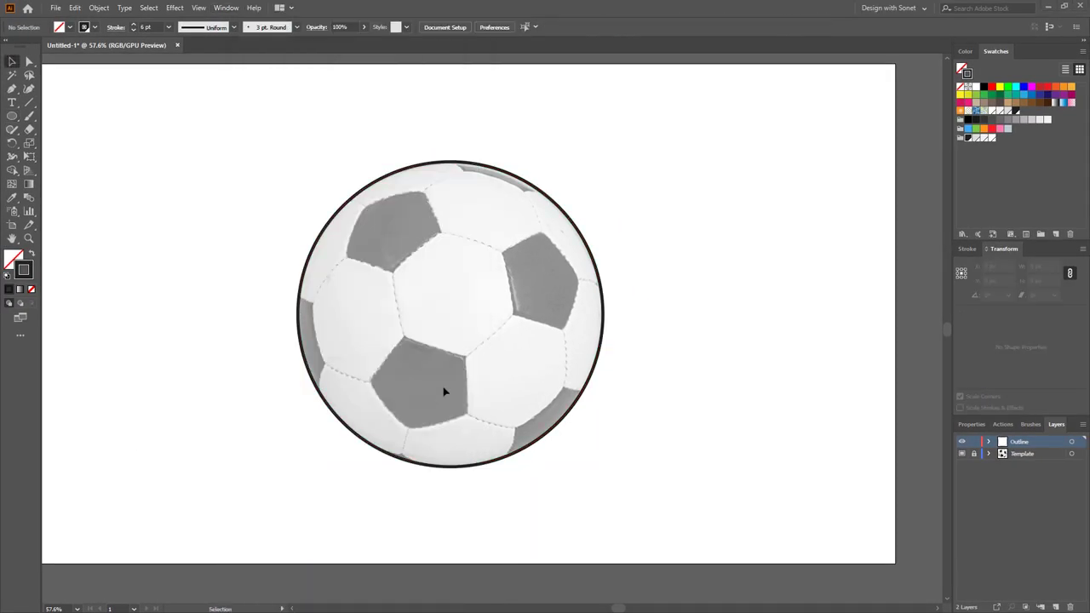
# Trace the ball's upper-left dark pentagon as a closed five-corner path with straight sides, using the Pen tool
pyautogui.press('z')
pyautogui.moveTo(473, 304); pyautogui.dragTo(525, 321)
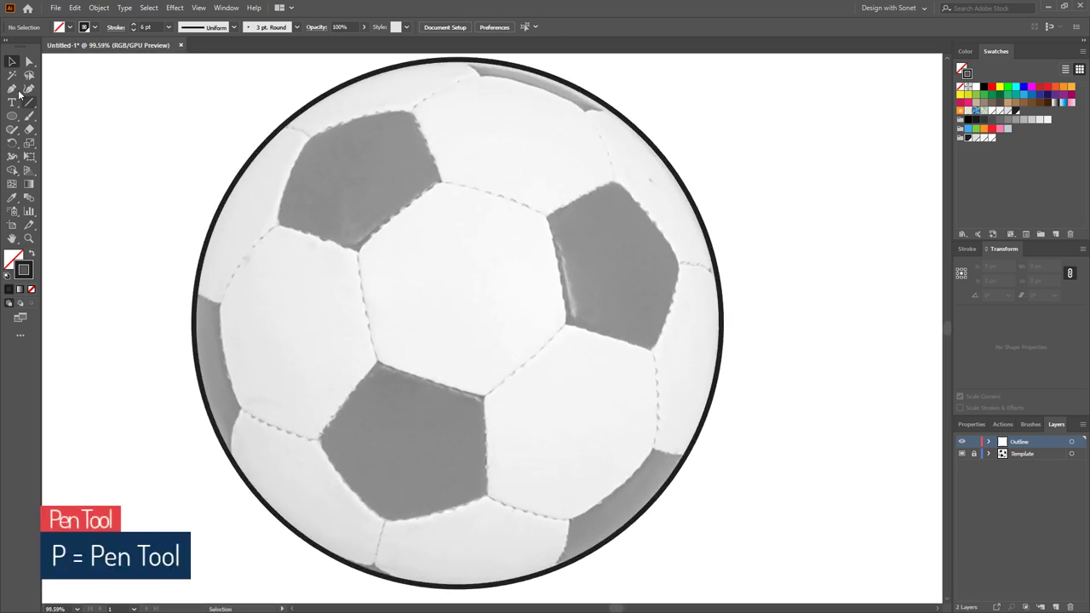
pyautogui.press('p')
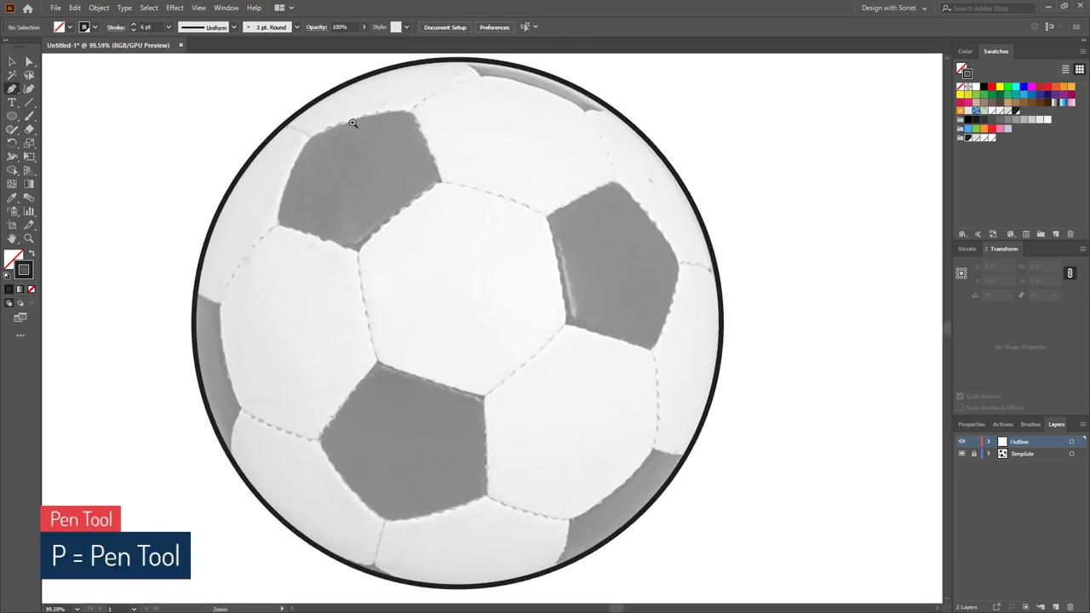
pyautogui.scroll(3, 358, 128)
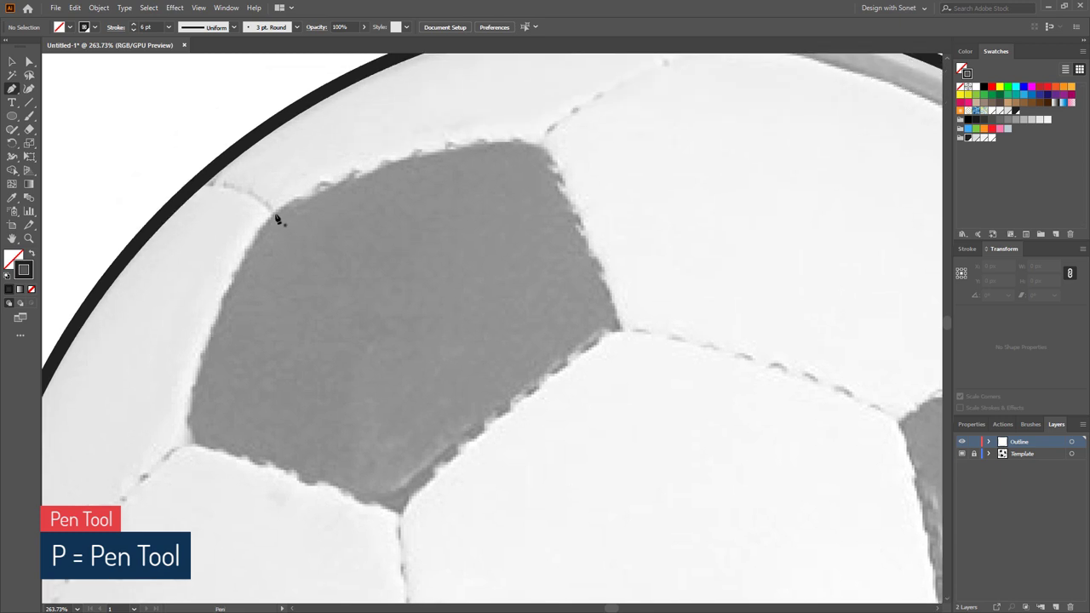
pyautogui.click(272, 215)
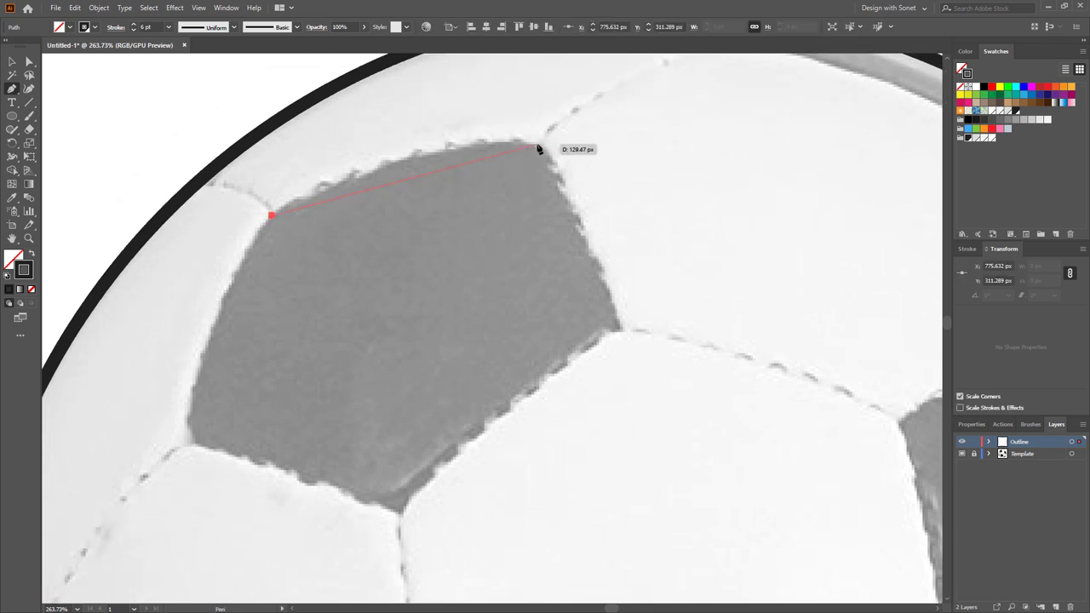
pyautogui.click(538, 145)
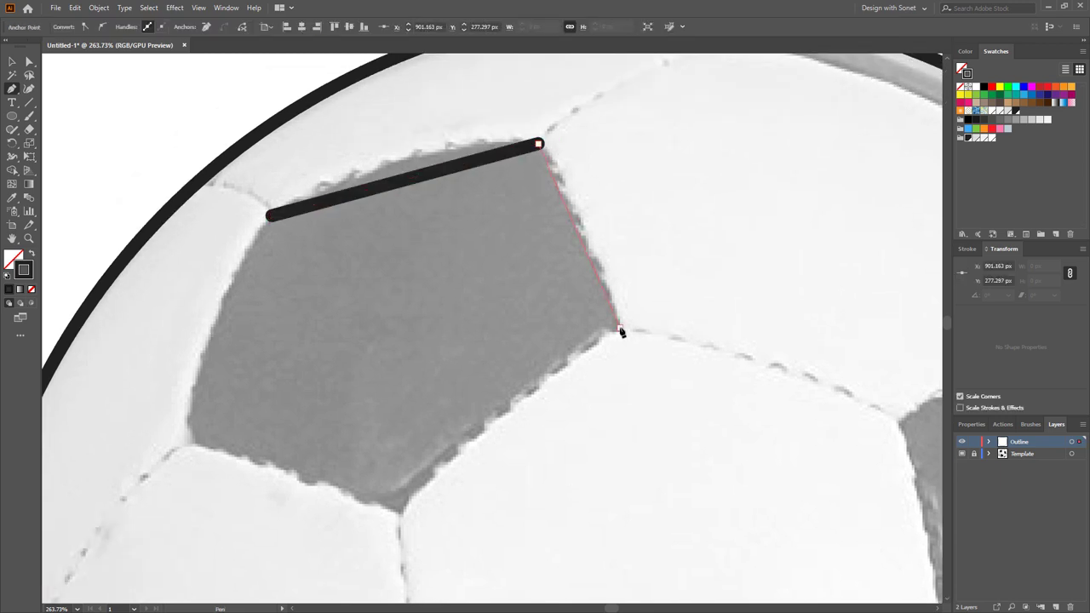
pyautogui.click(620, 329)
pyautogui.click(399, 514)
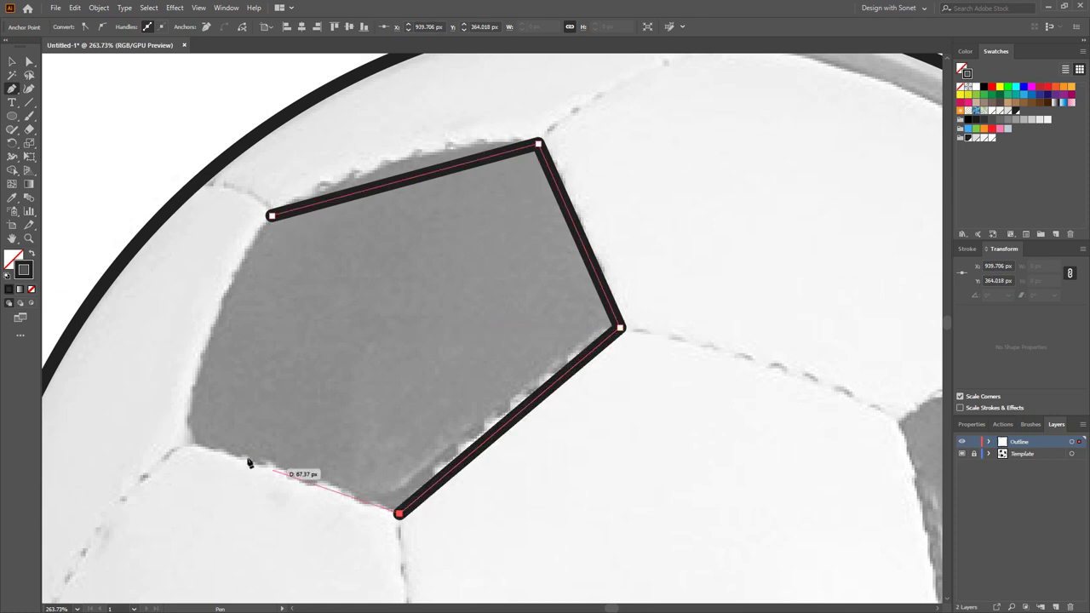
pyautogui.click(189, 439)
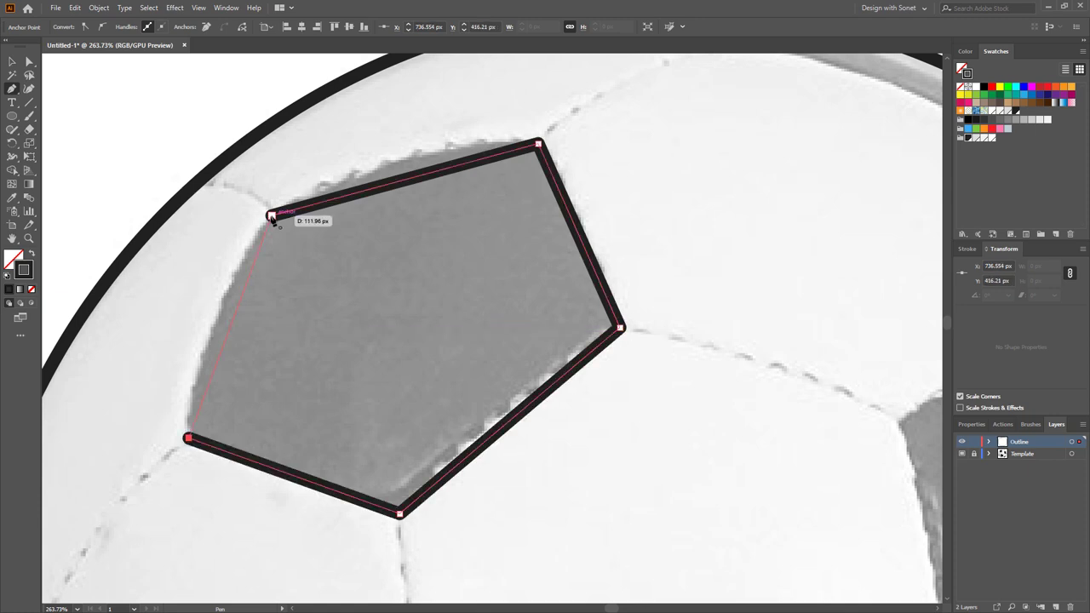
pyautogui.click(270, 216)
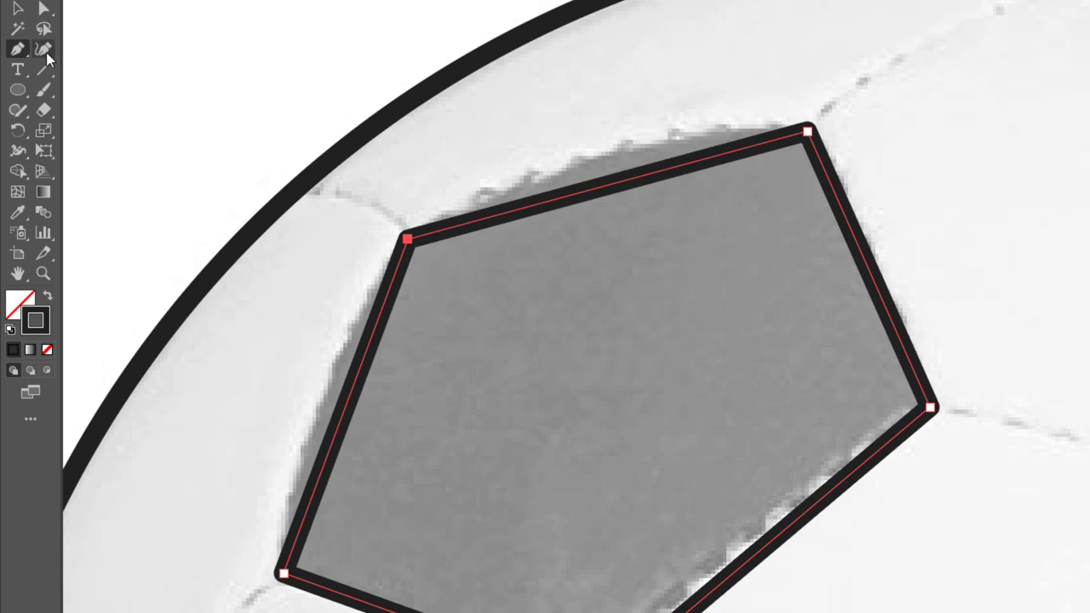
# Bend all five sides of the upper-left pentagon to the photo's curved edges with the Curvature tool, and deselect it
pyautogui.click(46, 52)
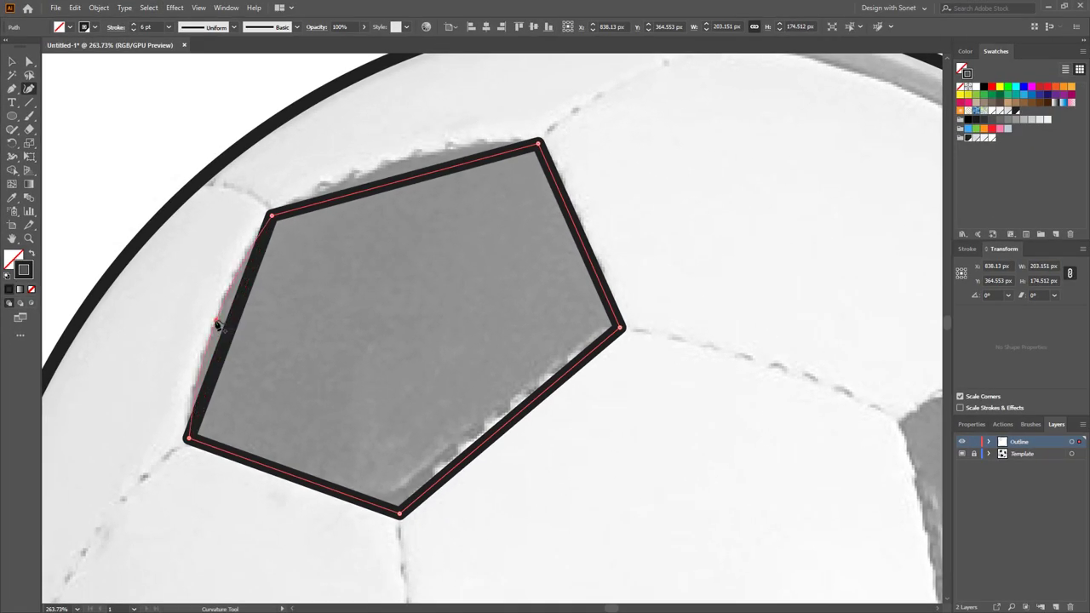
pyautogui.click(216, 323)
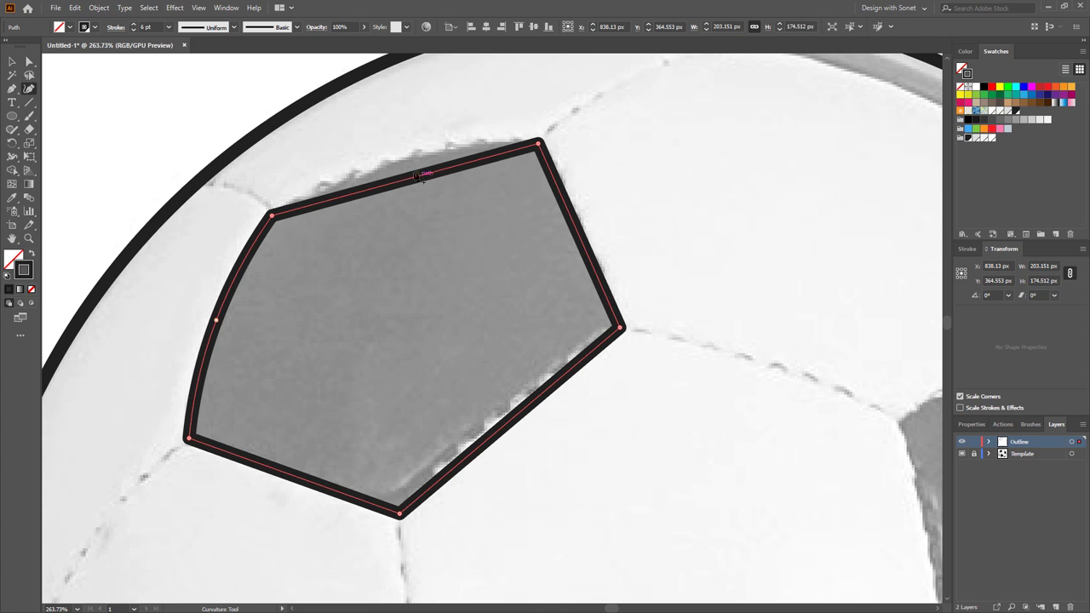
pyautogui.moveTo(417, 176); pyautogui.dragTo(409, 156)
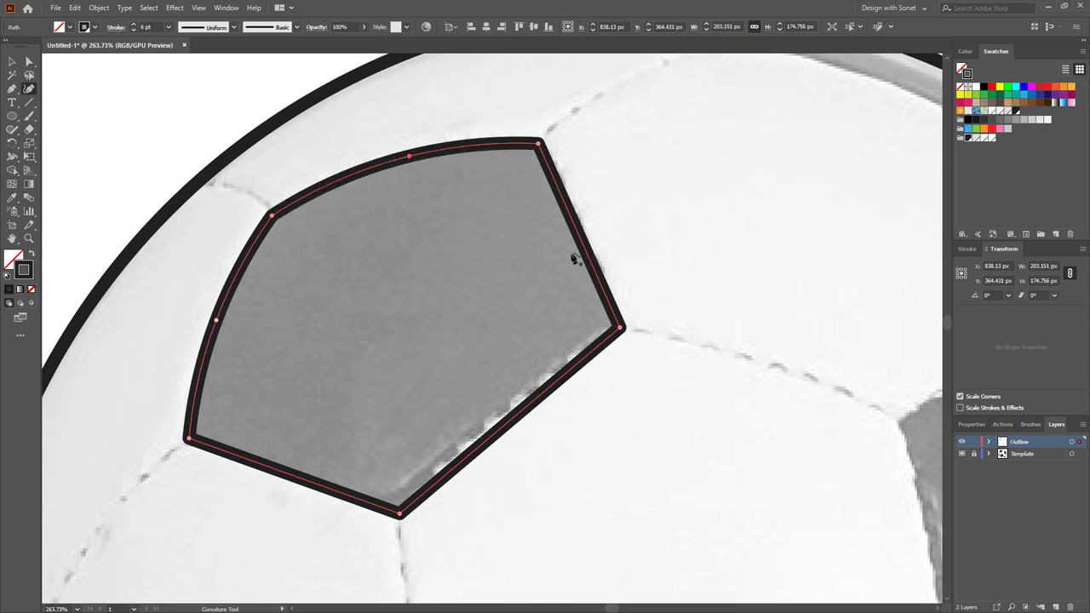
pyautogui.moveTo(584, 232)
pyautogui.mouseDown()
pyautogui.moveTo(550, 251)
pyautogui.moveTo(582, 231)
pyautogui.mouseUp()
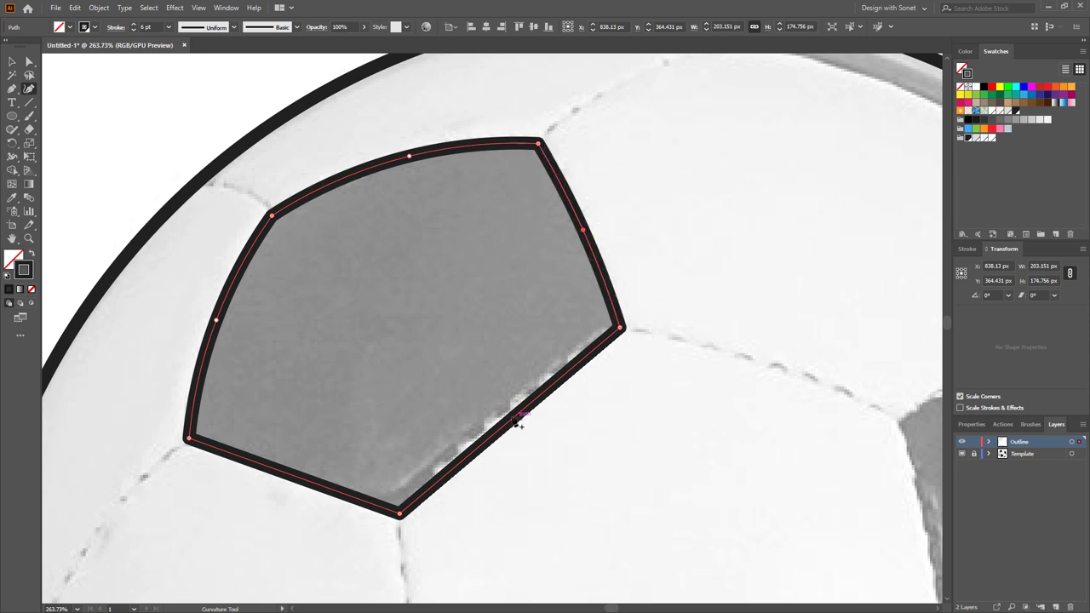
pyautogui.click(503, 414)
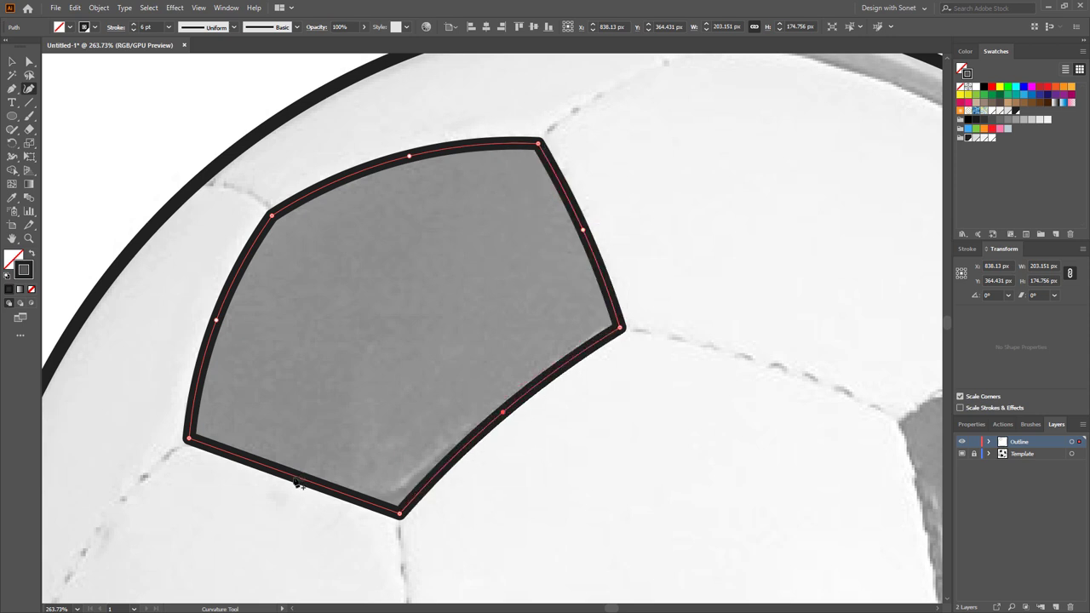
pyautogui.moveTo(298, 483)
pyautogui.mouseDown()
pyautogui.moveTo(287, 499)
pyautogui.moveTo(297, 472)
pyautogui.mouseUp()
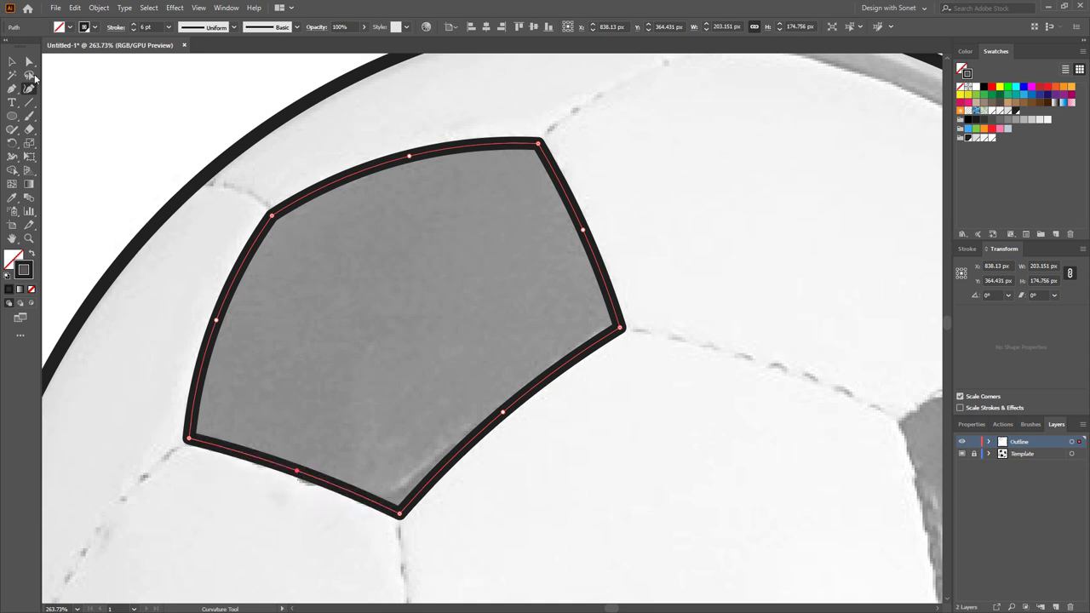
pyautogui.click(12, 63)
pyautogui.click(572, 368)
pyautogui.click(642, 407)
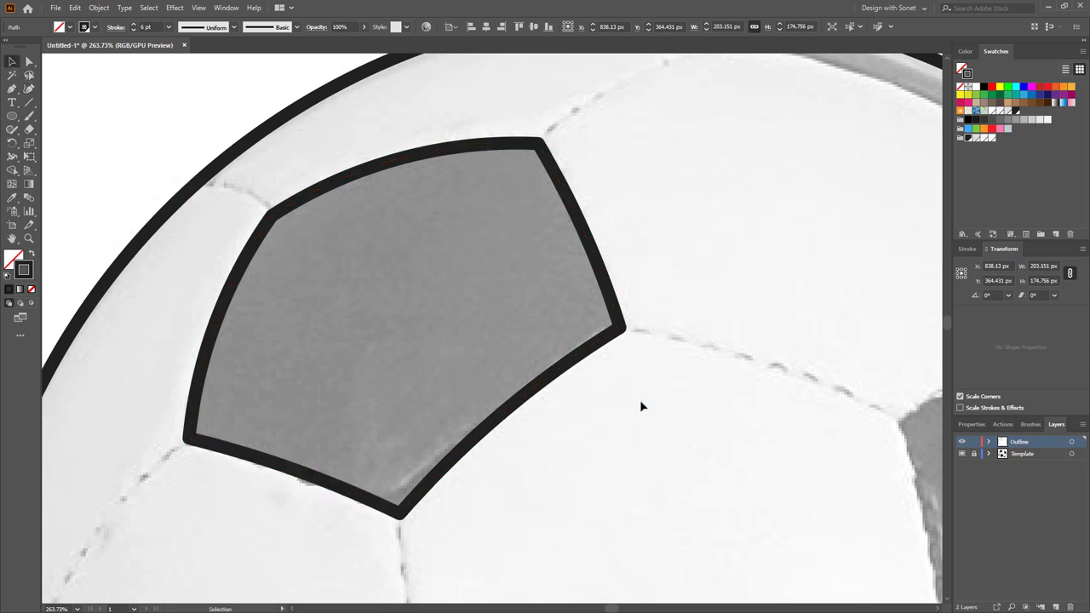
# Trace the ball's right-hand dark pentagon as a closed five-corner path with straight sides, using the Pen tool
pyautogui.hotkey('ctrl', 'space')
pyautogui.moveTo(546, 391); pyautogui.dragTo(416, 329)
pyautogui.moveTo(582, 411); pyautogui.dragTo(212, 265)
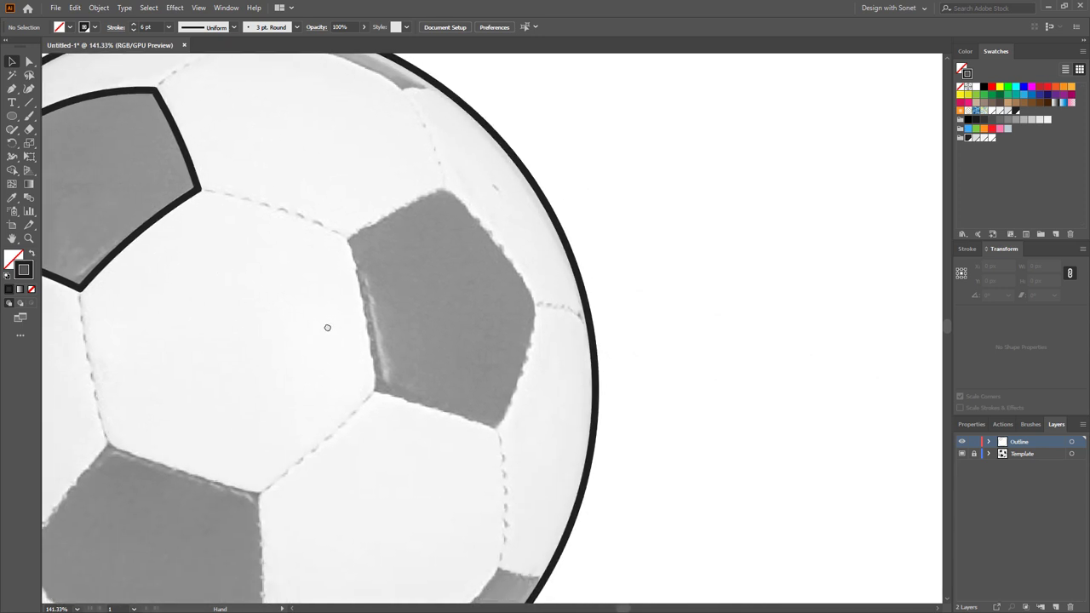
pyautogui.moveTo(327, 339); pyautogui.dragTo(322, 324)
pyautogui.press('p')
pyautogui.scroll(1, 389, 233)
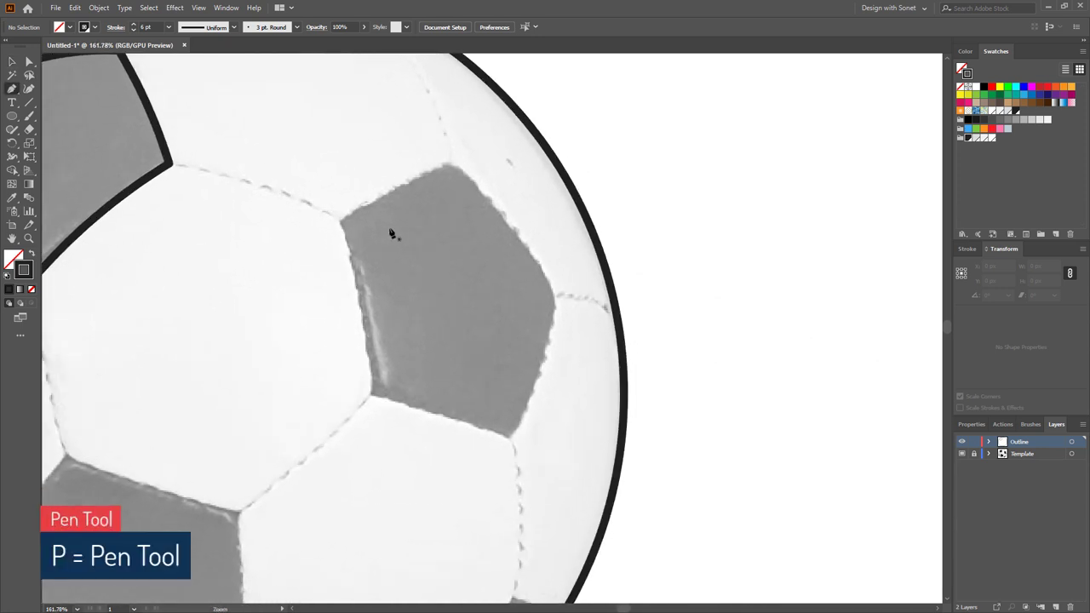
pyautogui.click(340, 223)
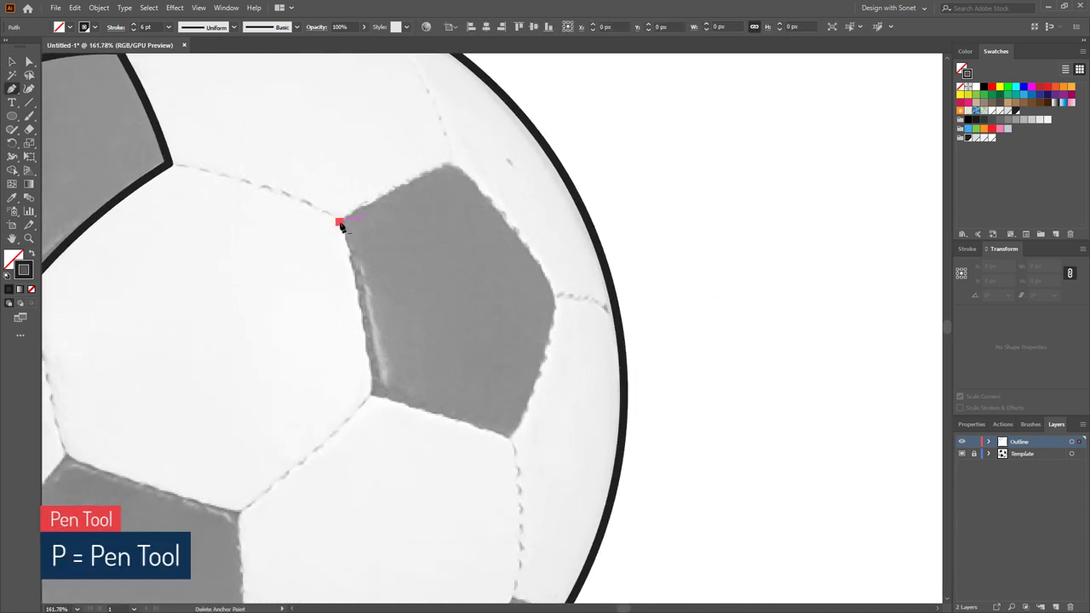
pyautogui.click(373, 394)
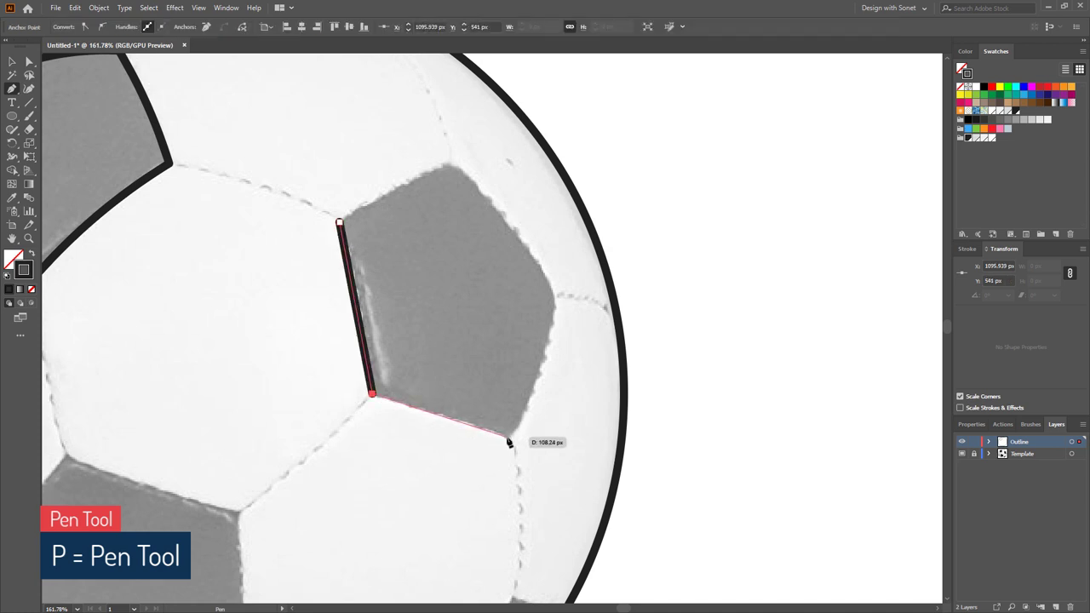
pyautogui.click(510, 439)
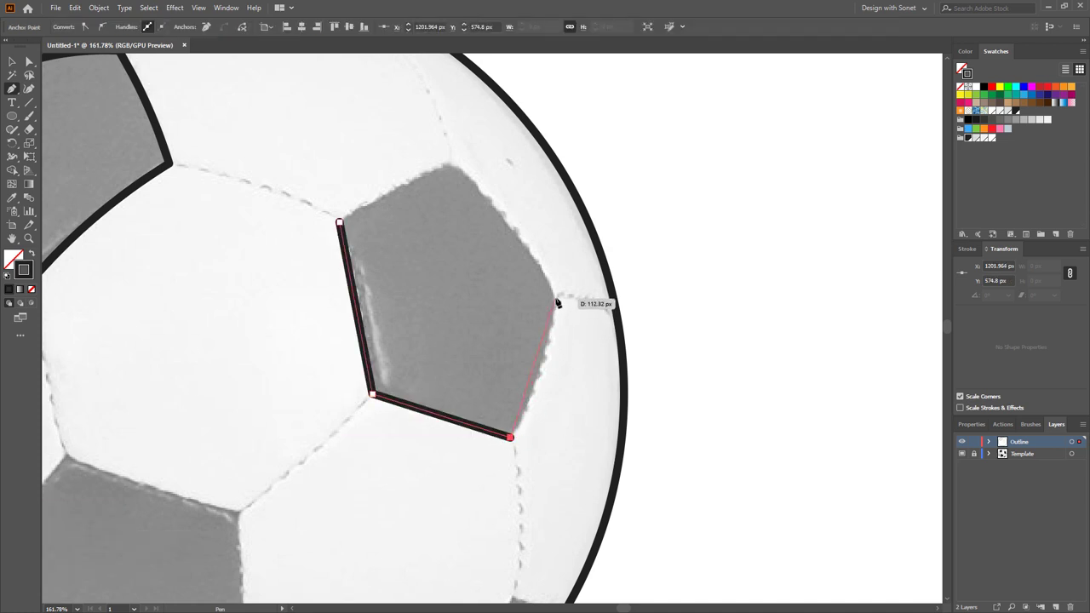
pyautogui.click(555, 297)
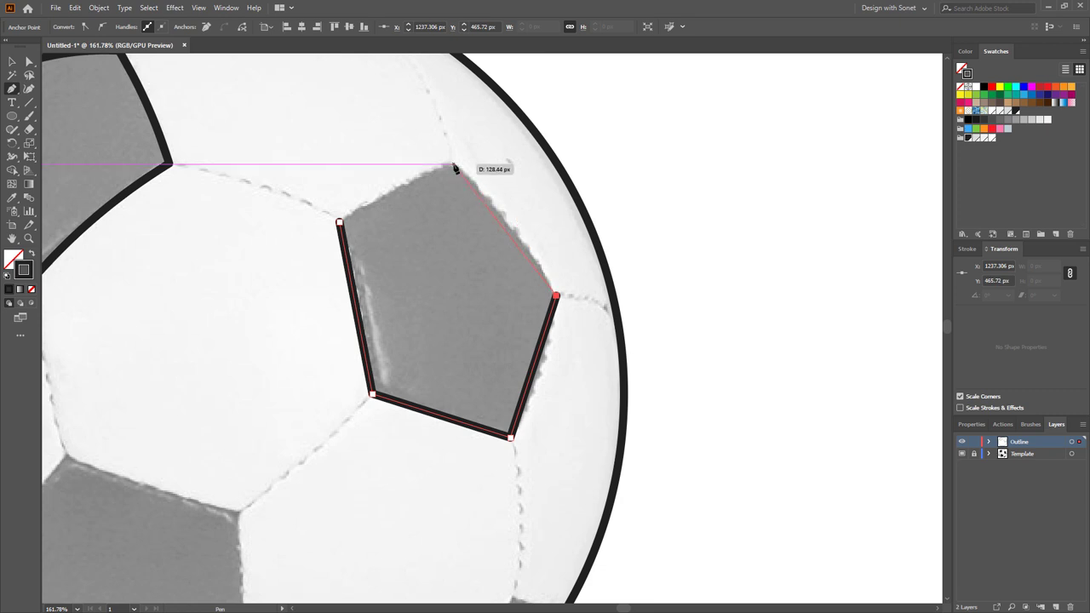
pyautogui.click(451, 164)
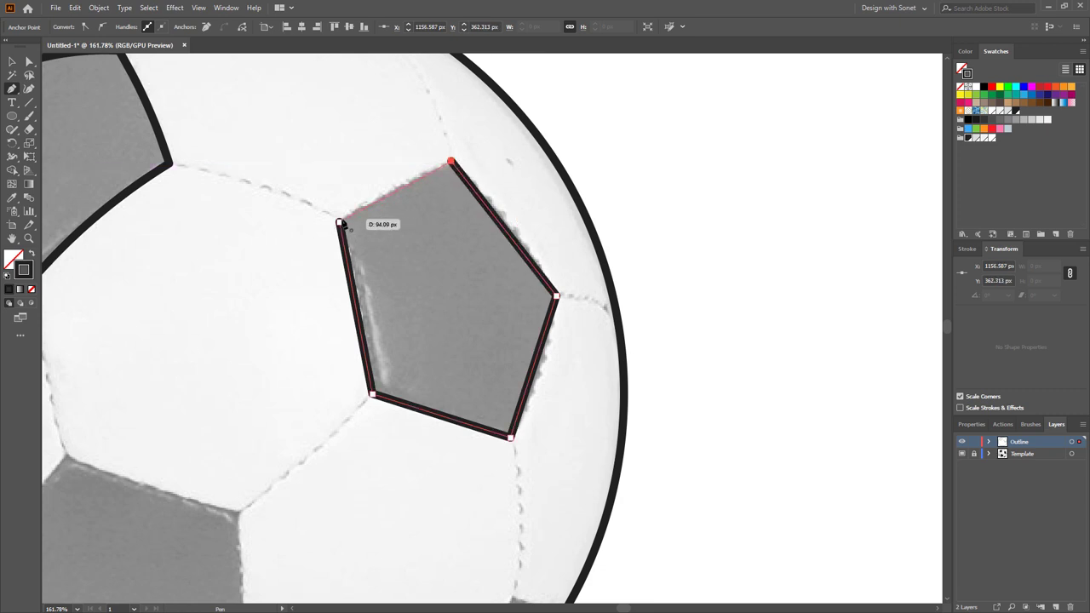
pyautogui.click(339, 222)
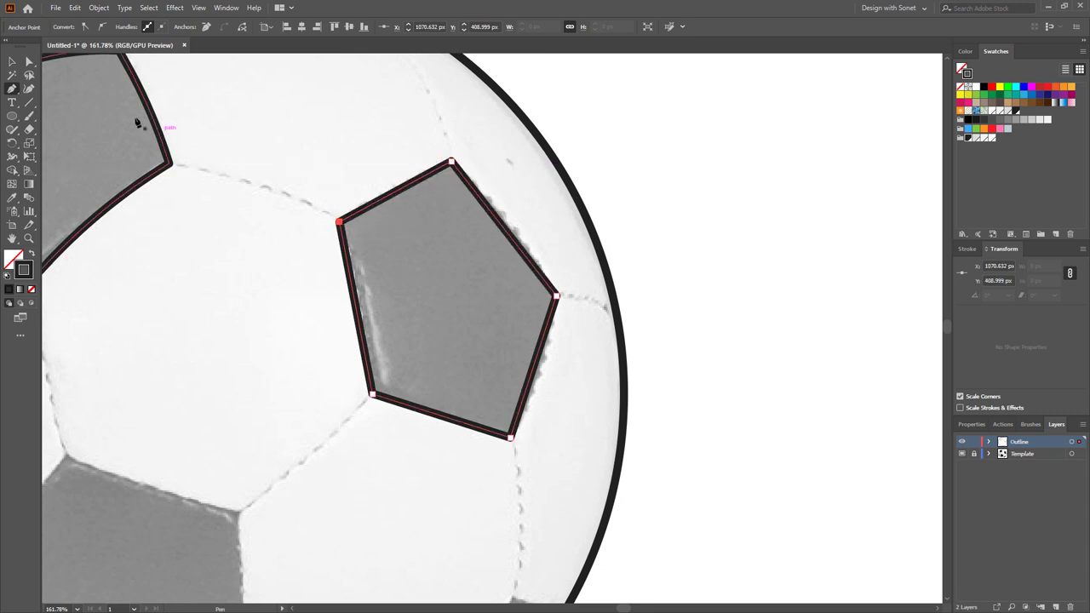
# Add a midpoint to each side of the right-hand pentagon with the Curvature tool, fitting the sides to the photo's edges
pyautogui.click(29, 89)
pyautogui.moveTo(364, 340); pyautogui.dragTo(399, 338)
pyautogui.scroll(2, 398, 338)
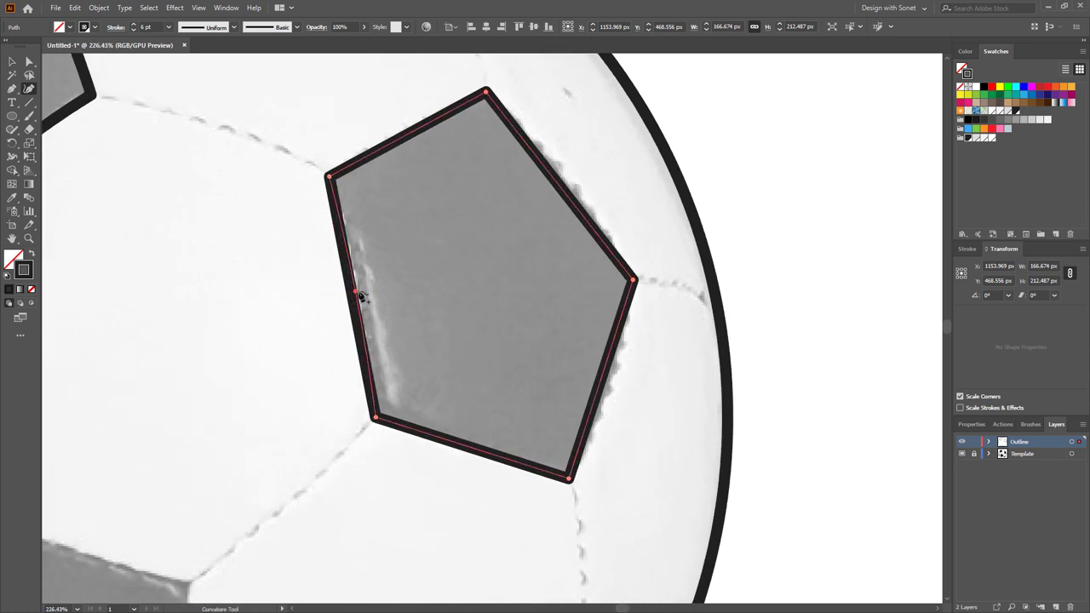
pyautogui.click(358, 292)
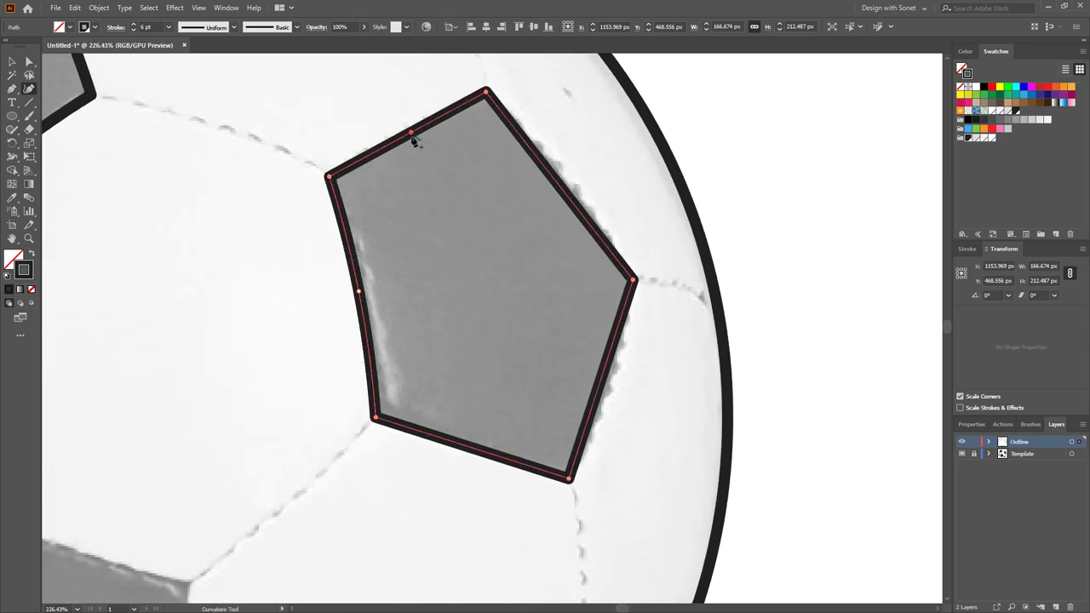
pyautogui.moveTo(411, 134)
pyautogui.mouseDown()
pyautogui.moveTo(415, 143)
pyautogui.moveTo(409, 129)
pyautogui.mouseUp()
pyautogui.moveTo(565, 181); pyautogui.dragTo(567, 181)
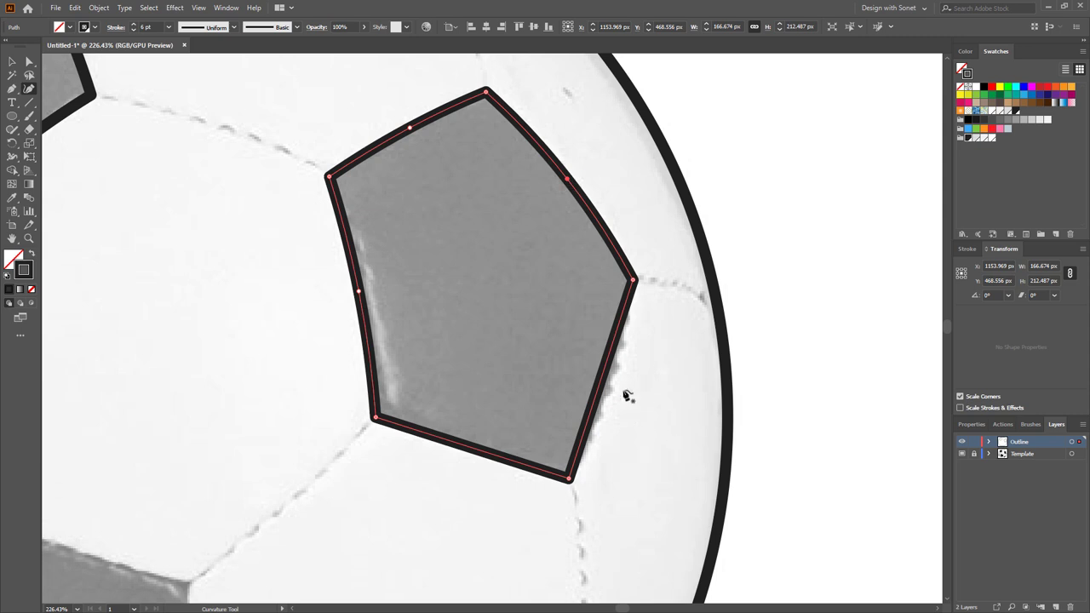
pyautogui.moveTo(605, 389); pyautogui.dragTo(608, 392)
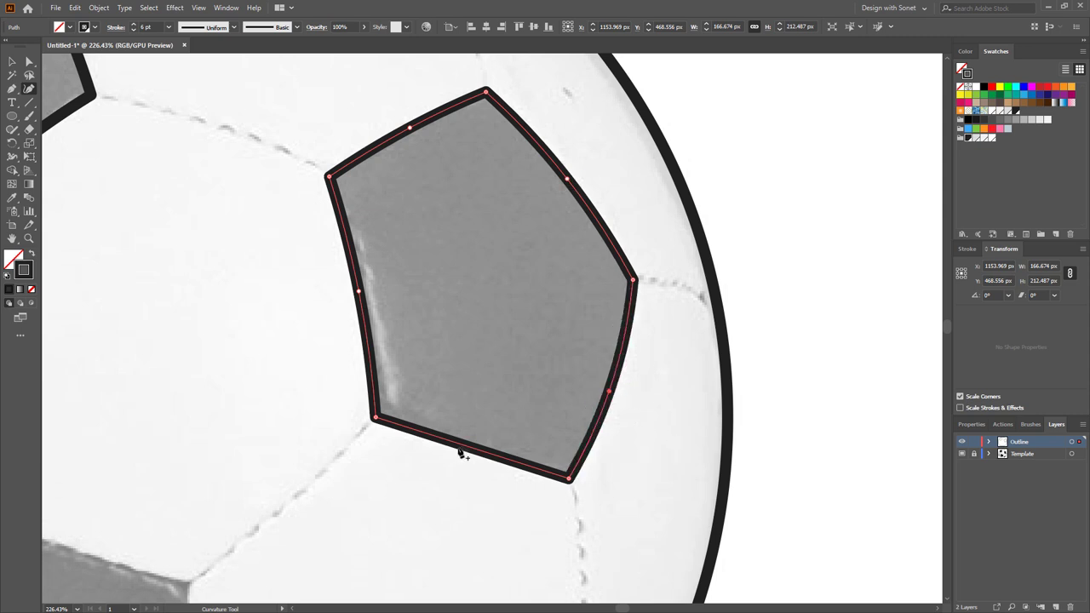
pyautogui.moveTo(460, 452)
pyautogui.mouseDown()
pyautogui.moveTo(469, 432)
pyautogui.moveTo(472, 449)
pyautogui.mouseUp()
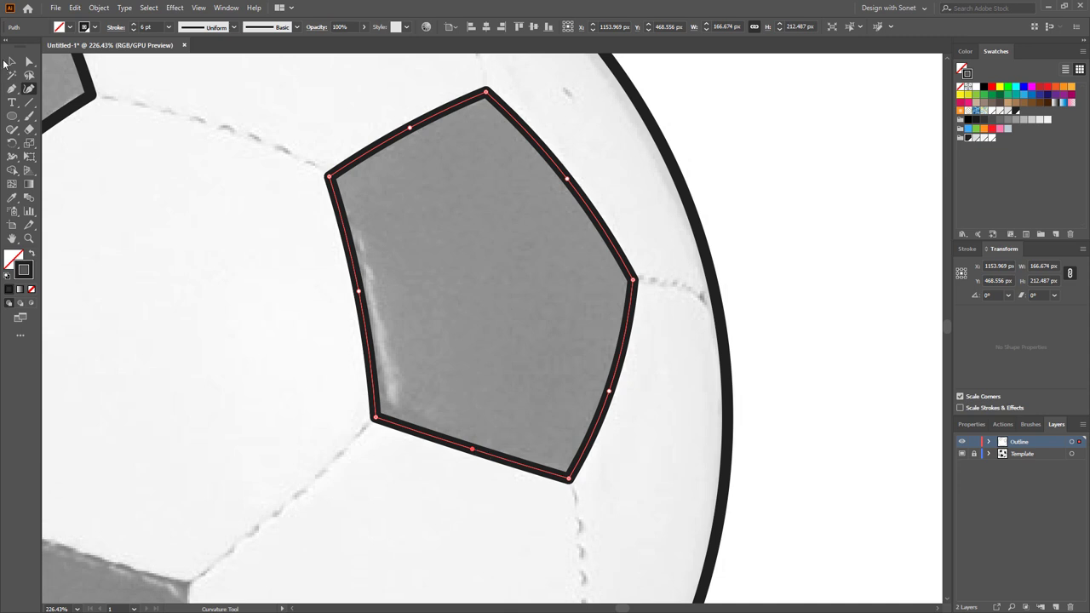
pyautogui.click(11, 62)
# Trace the ball's lower dark pentagon as a closed five-corner path with straight sides, using the Pen tool
pyautogui.moveTo(527, 361); pyautogui.dragTo(427, 354)
pyautogui.moveTo(443, 219); pyautogui.dragTo(476, 187)
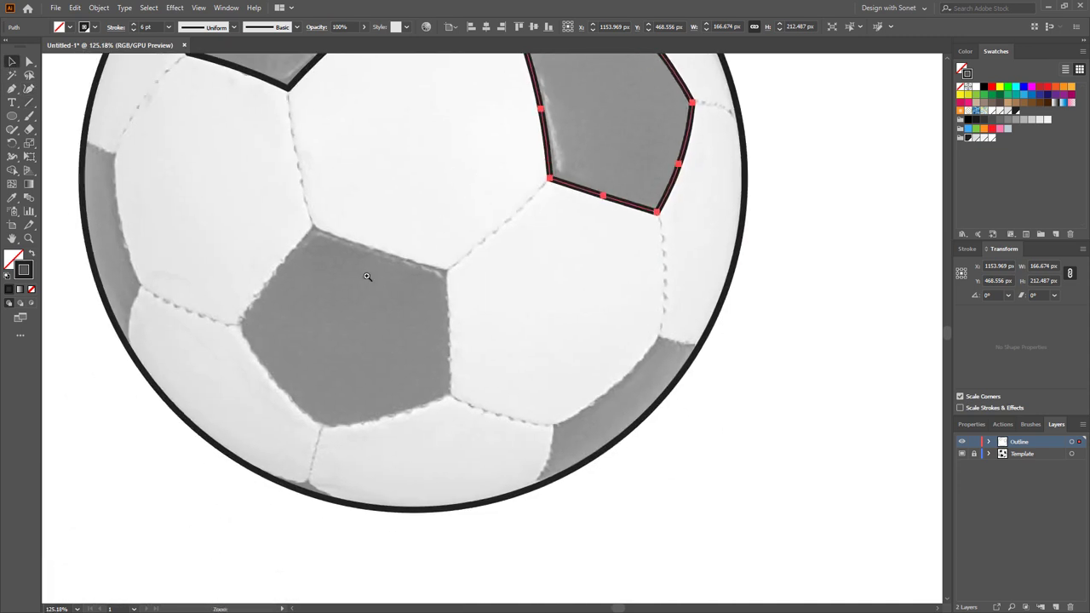
pyautogui.scroll(3, 366, 274)
pyautogui.moveTo(350, 310); pyautogui.dragTo(398, 270)
pyautogui.click(12, 89)
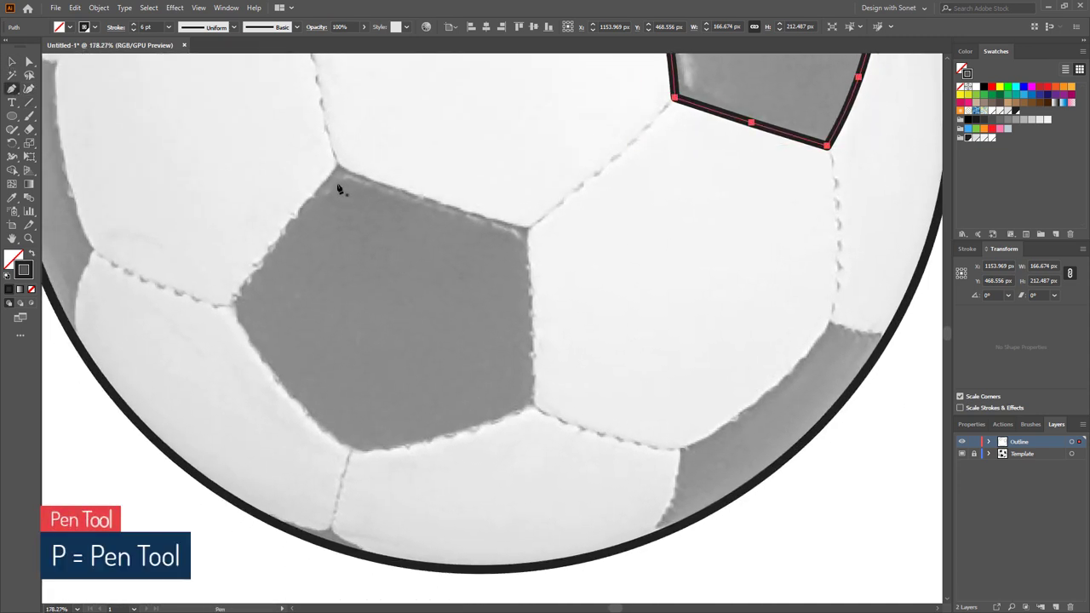
pyautogui.click(338, 166)
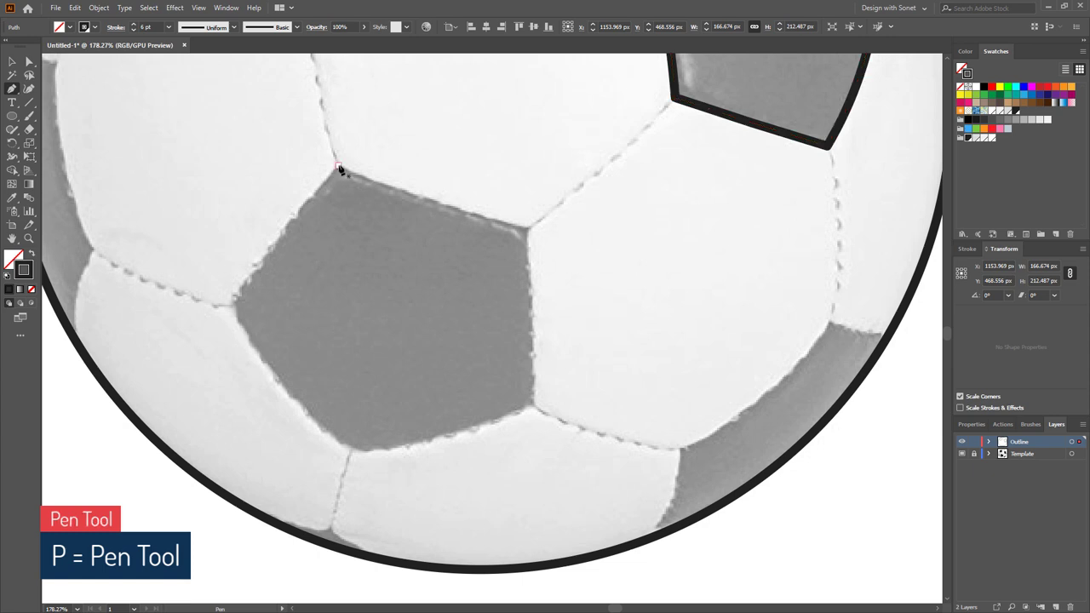
pyautogui.click(528, 229)
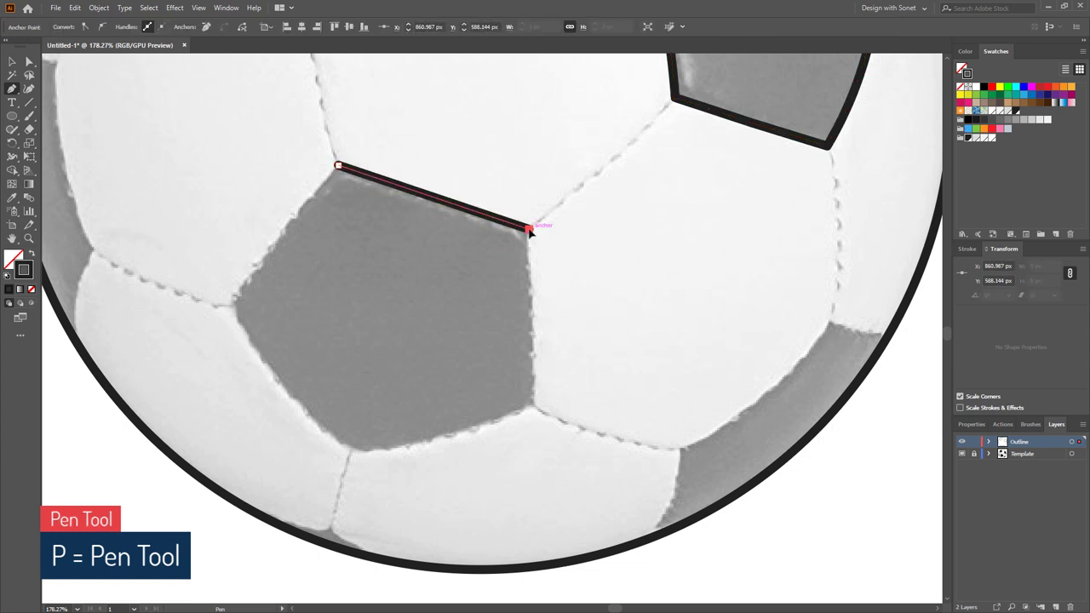
pyautogui.click(533, 406)
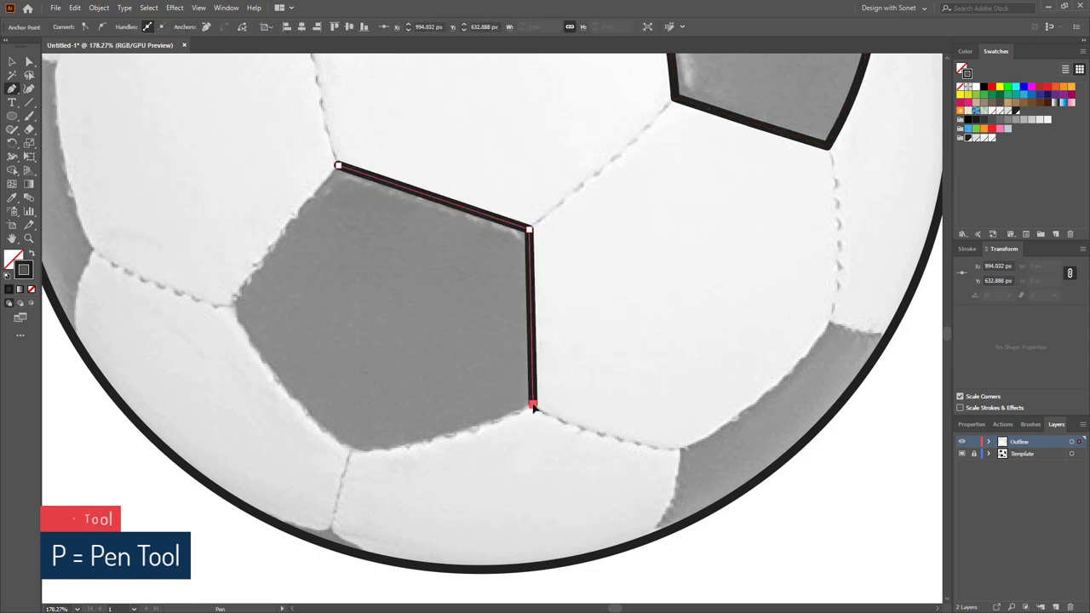
pyautogui.click(352, 451)
pyautogui.click(233, 308)
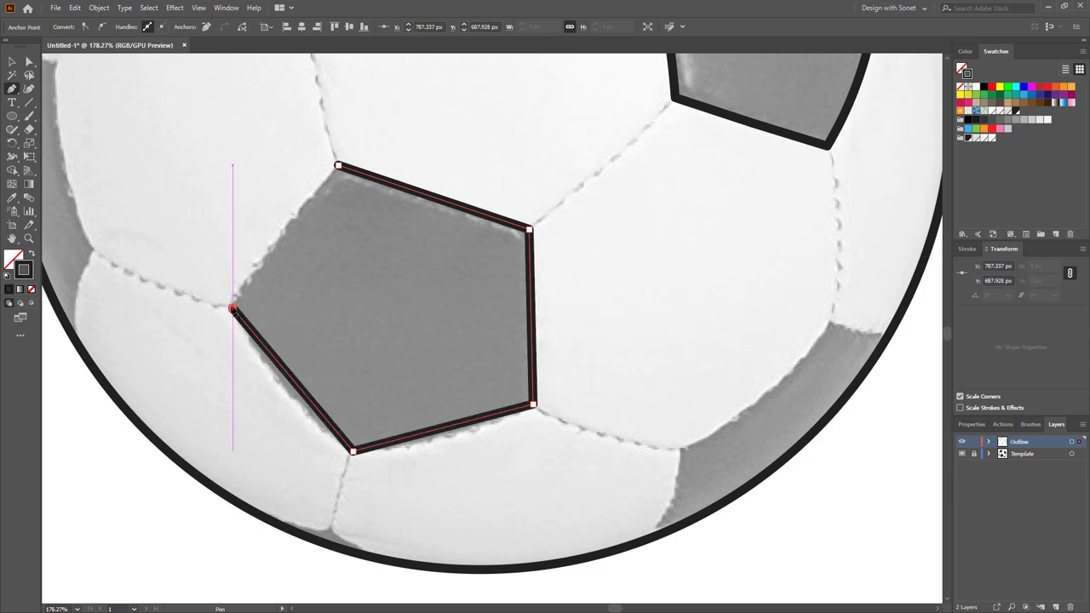
pyautogui.click(338, 166)
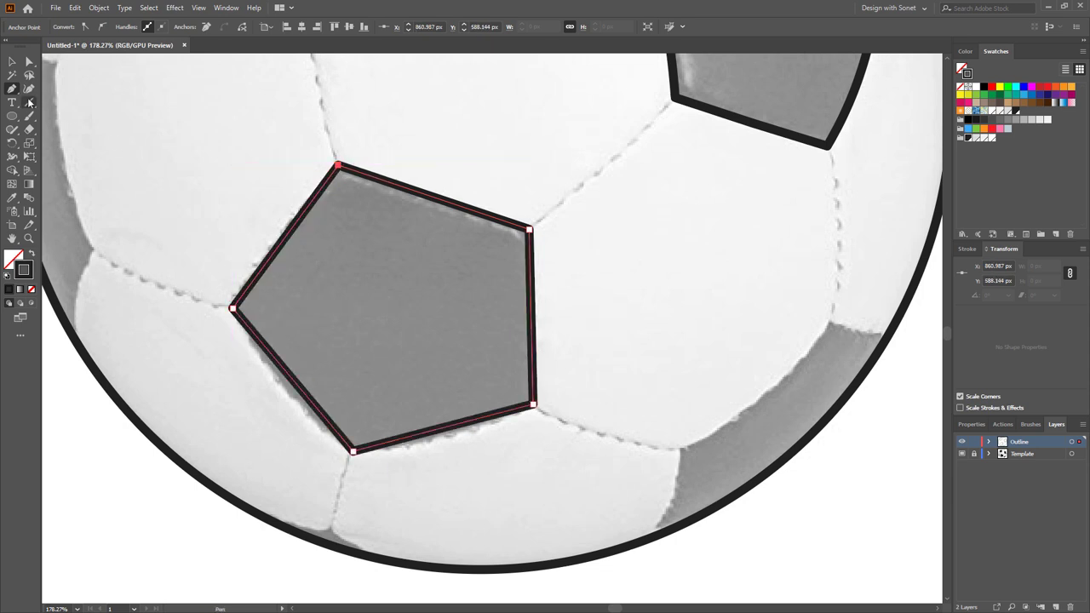
# Curve the lower pentagon's five sides along the photo's panel edges with the Curvature tool, and deselect the path
pyautogui.click(29, 89)
pyautogui.scroll(2, 324, 251)
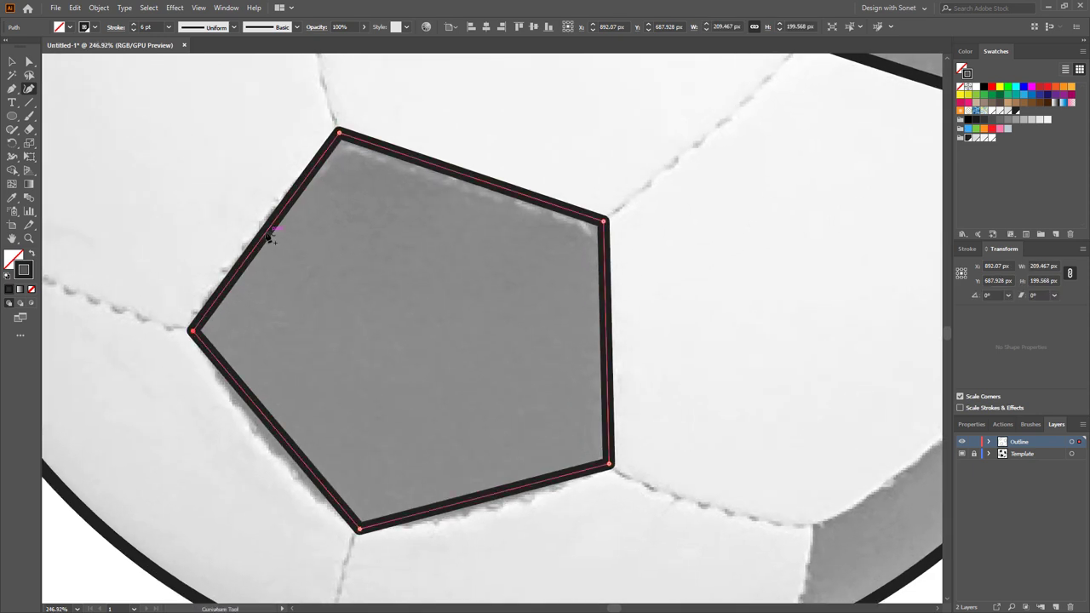
pyautogui.moveTo(266, 237); pyautogui.dragTo(259, 229)
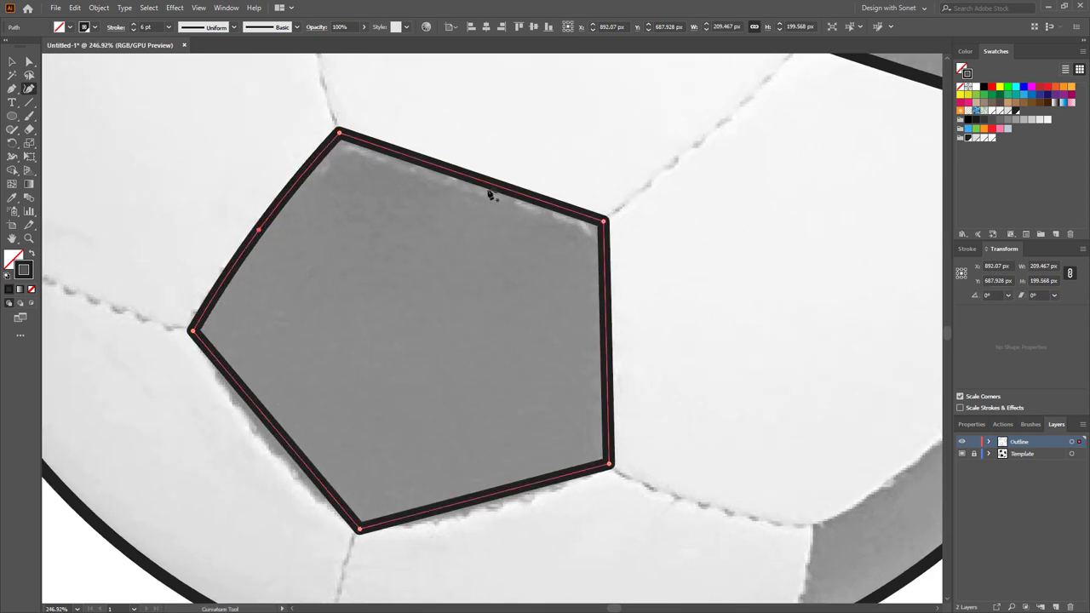
pyautogui.click(477, 184)
pyautogui.moveTo(479, 189); pyautogui.dragTo(477, 193)
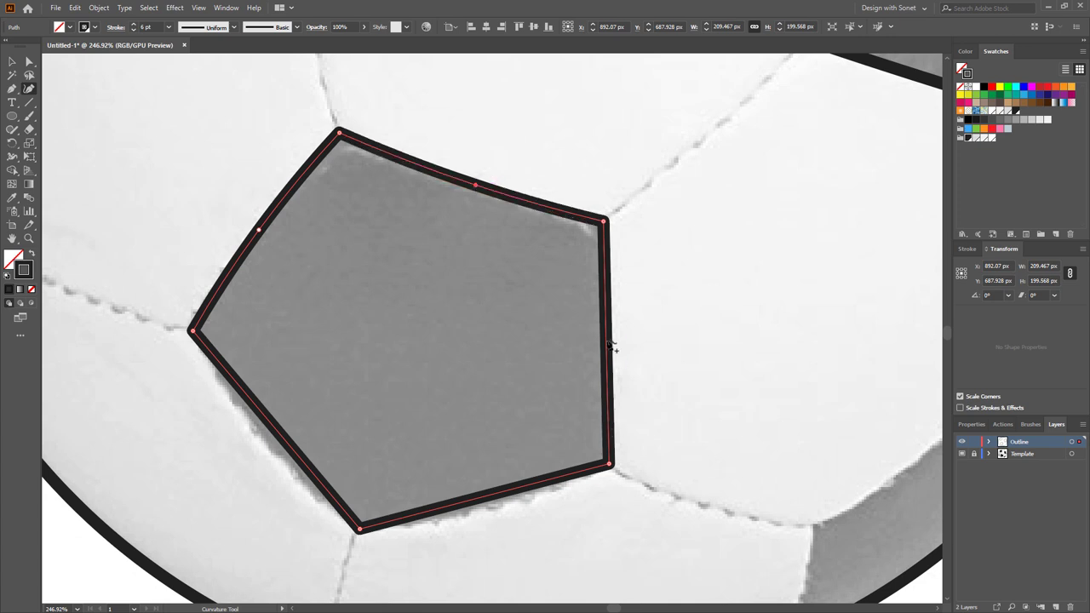
pyautogui.moveTo(613, 348)
pyautogui.mouseDown()
pyautogui.moveTo(630, 344)
pyautogui.moveTo(608, 341)
pyautogui.mouseUp()
pyautogui.moveTo(492, 502); pyautogui.dragTo(489, 507)
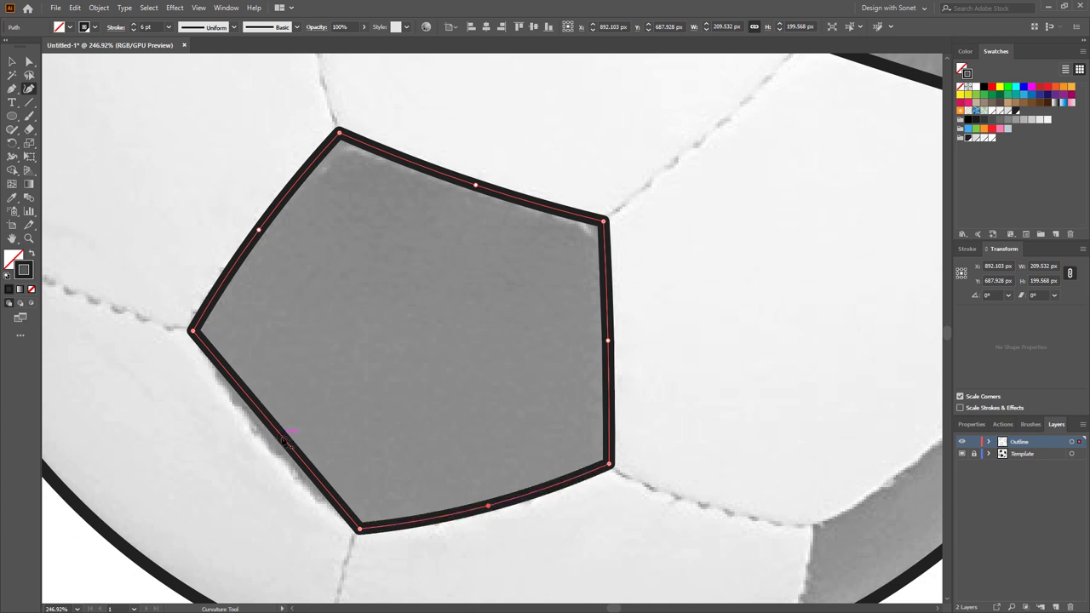
pyautogui.moveTo(282, 439); pyautogui.dragTo(275, 452)
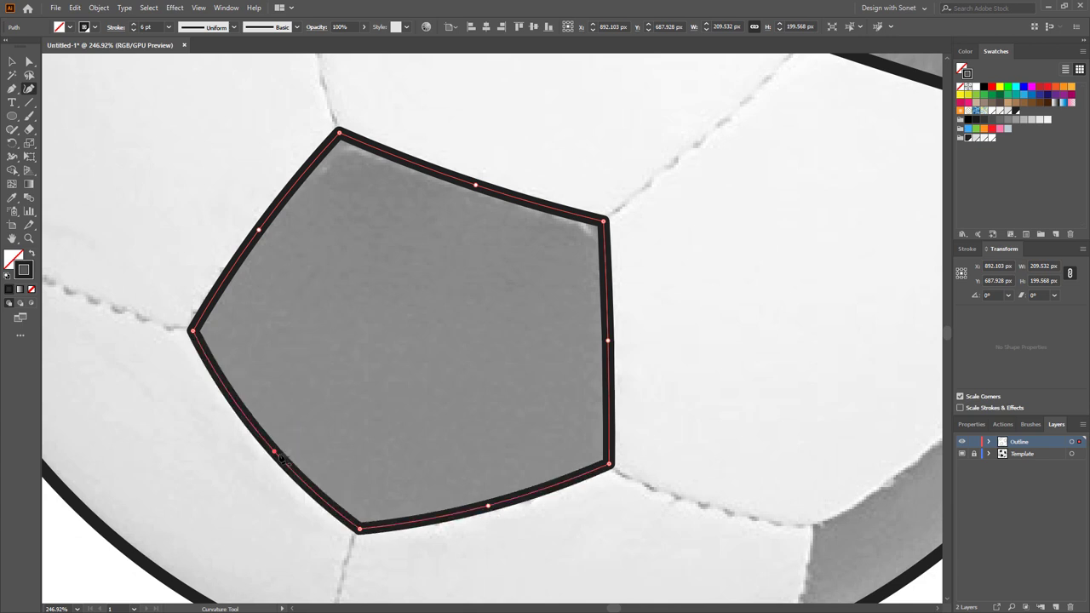
pyautogui.click(14, 63)
pyautogui.click(119, 137)
# Trace the partial dark panel at the ball's left edge as an open four-point path overshooting the outer circle, using the Pen tool
pyautogui.moveTo(591, 283); pyautogui.dragTo(410, 282)
pyautogui.moveTo(511, 253); pyautogui.dragTo(408, 349)
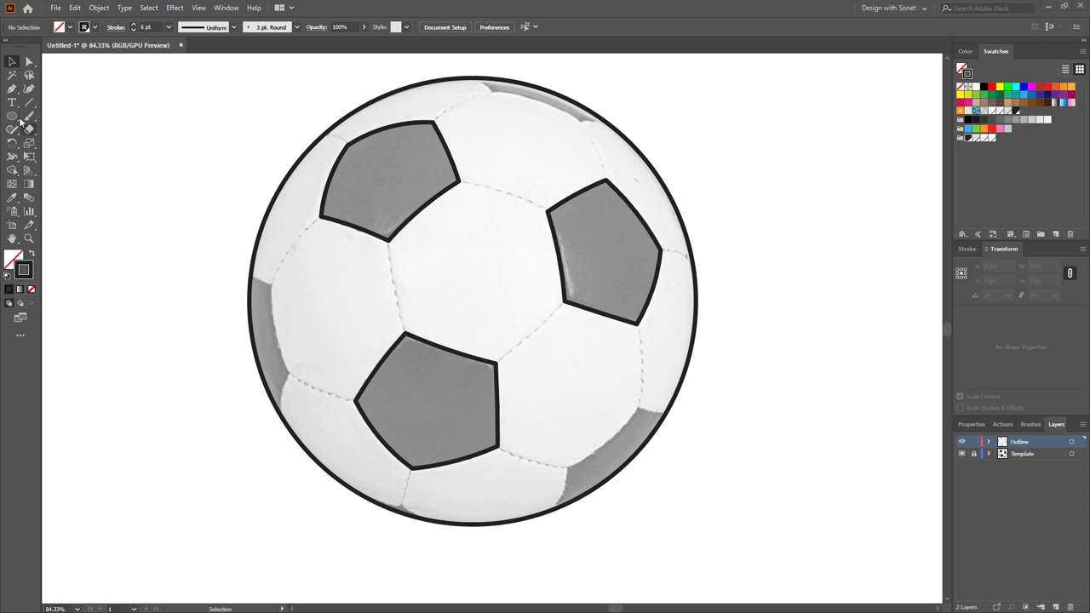
pyautogui.press('p')
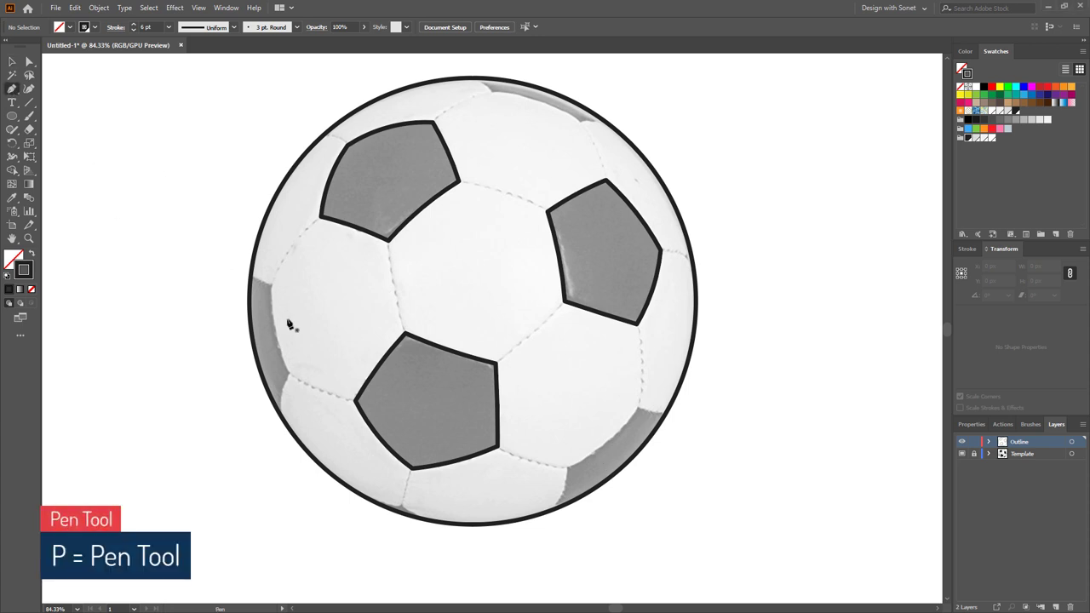
pyautogui.scroll(5, 289, 325)
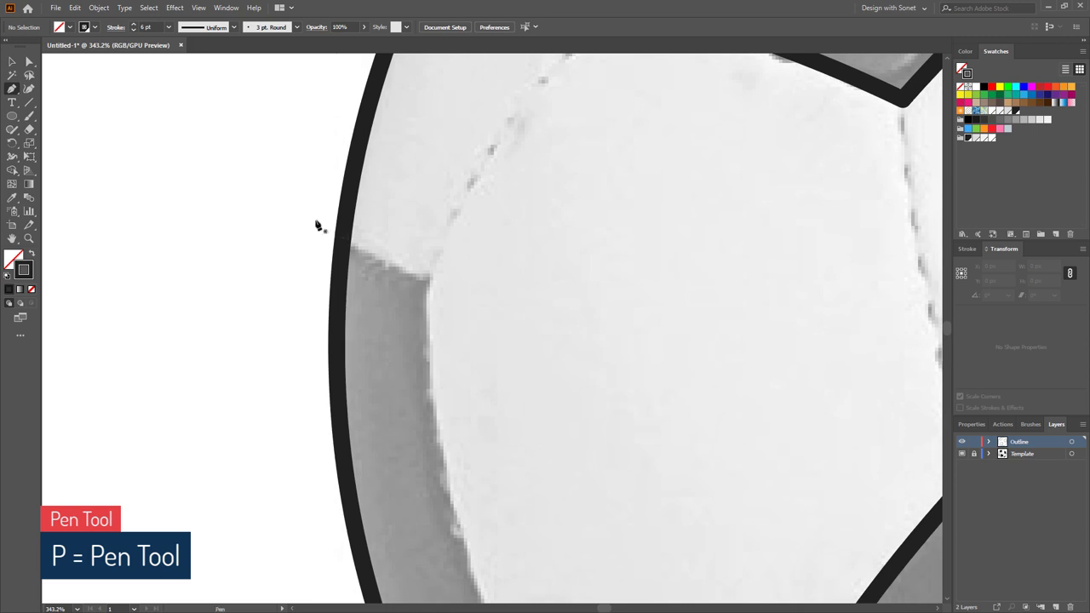
pyautogui.click(287, 217)
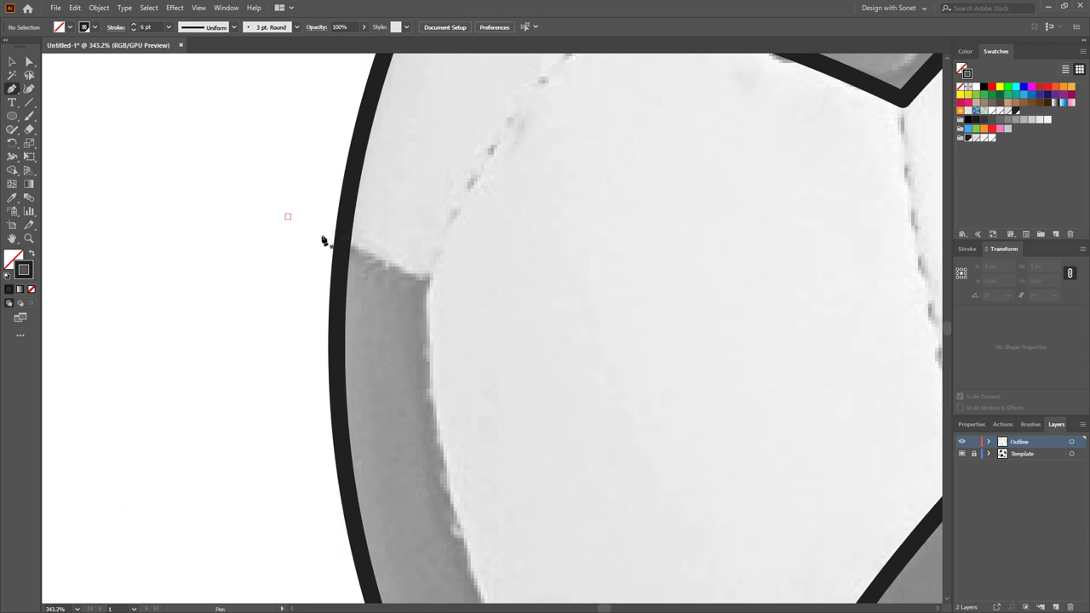
pyautogui.click(429, 283)
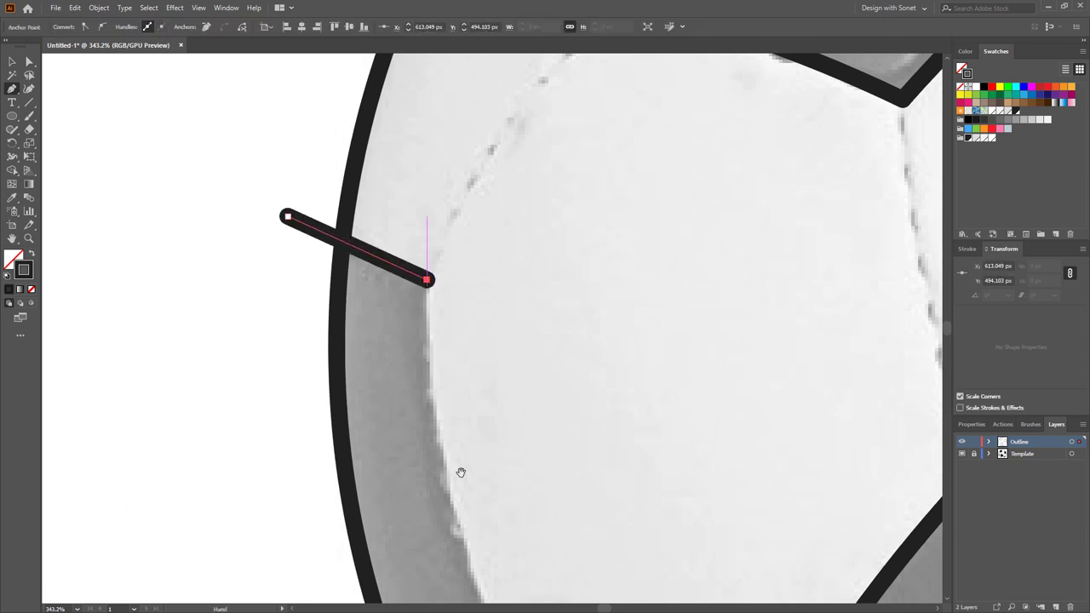
pyautogui.moveTo(460, 472); pyautogui.dragTo(402, 182)
pyautogui.click(438, 329)
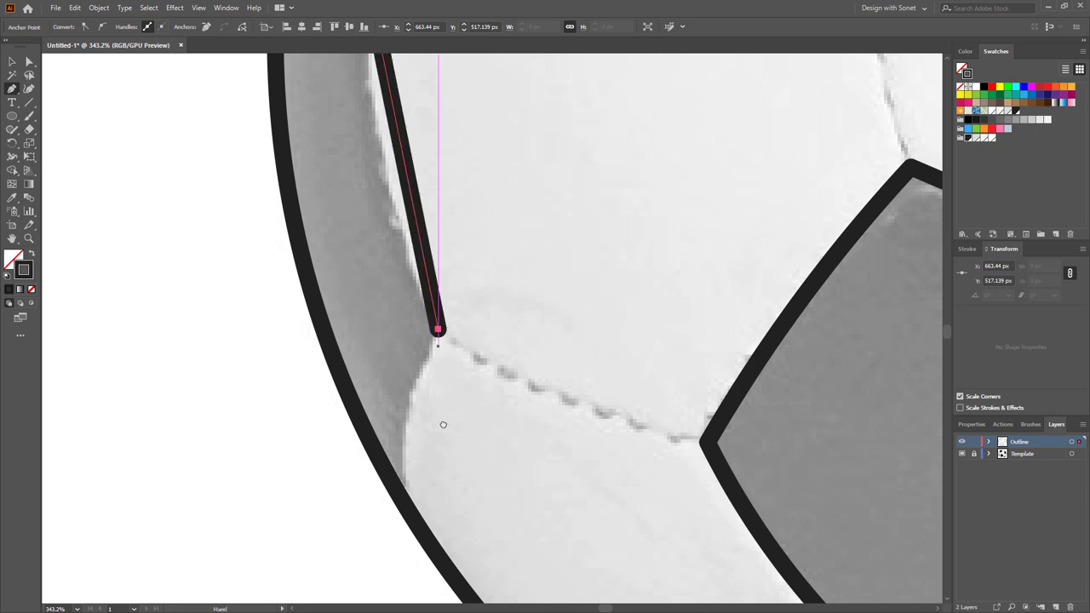
pyautogui.moveTo(443, 423); pyautogui.dragTo(429, 282)
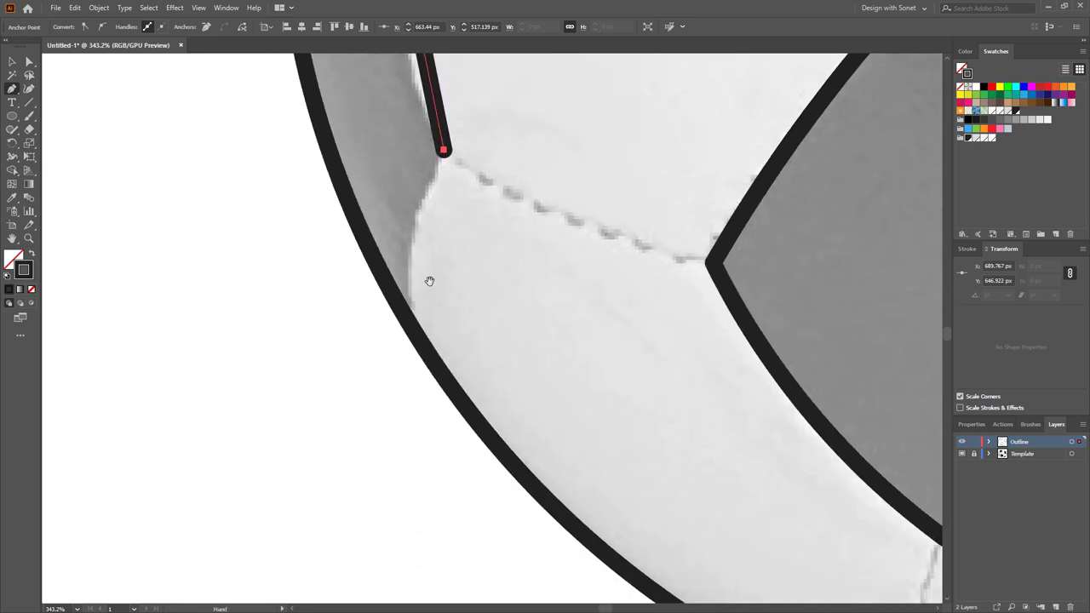
pyautogui.click(403, 386)
pyautogui.scroll(-3, 326, 348)
pyautogui.scroll(2, 460, 311)
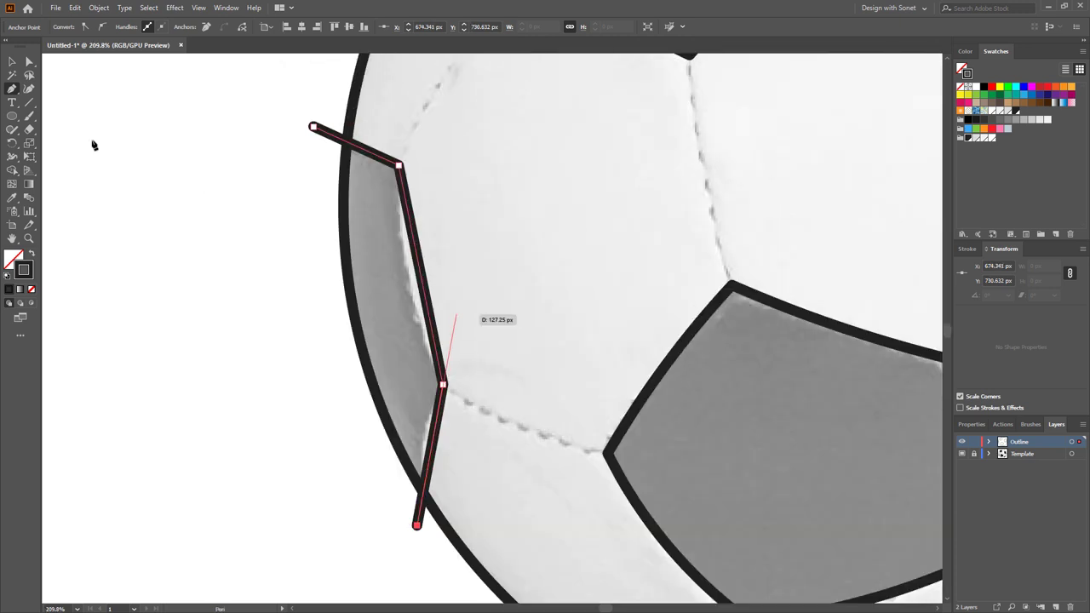
# Curve the three segments of the left-edge panel path along the photo's edges with the Curvature tool, and deselect the path
pyautogui.click(30, 89)
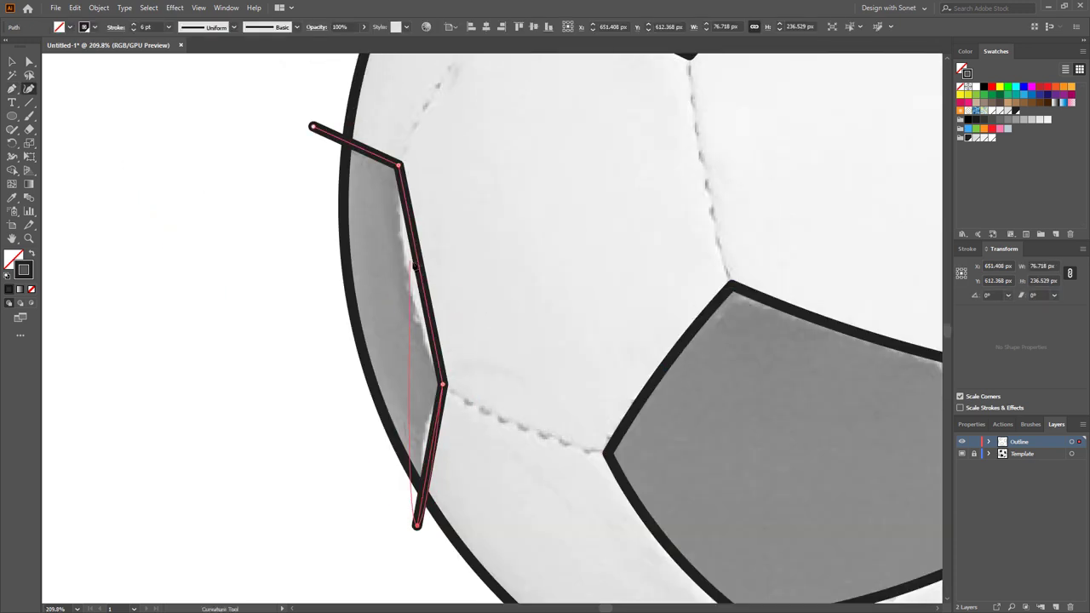
pyautogui.moveTo(417, 267); pyautogui.dragTo(408, 282)
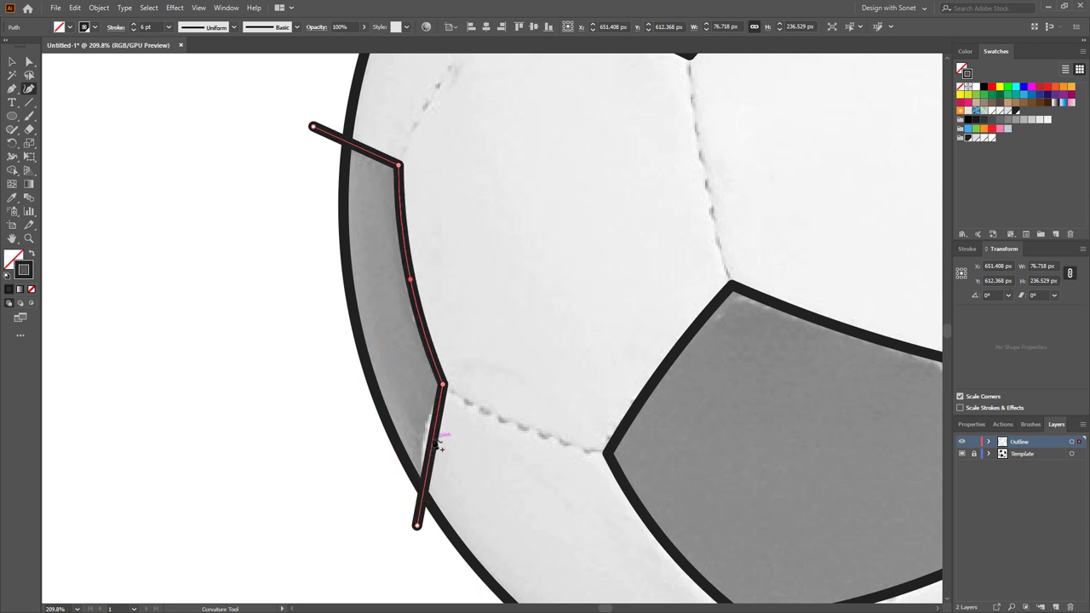
pyautogui.moveTo(435, 443); pyautogui.dragTo(426, 435)
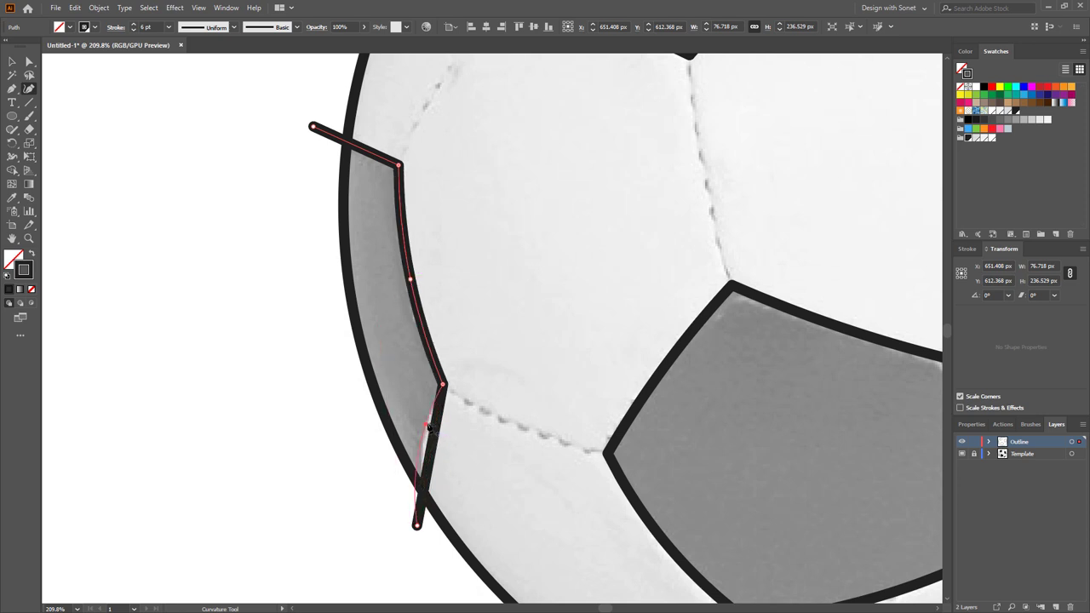
pyautogui.moveTo(428, 434); pyautogui.dragTo(428, 428)
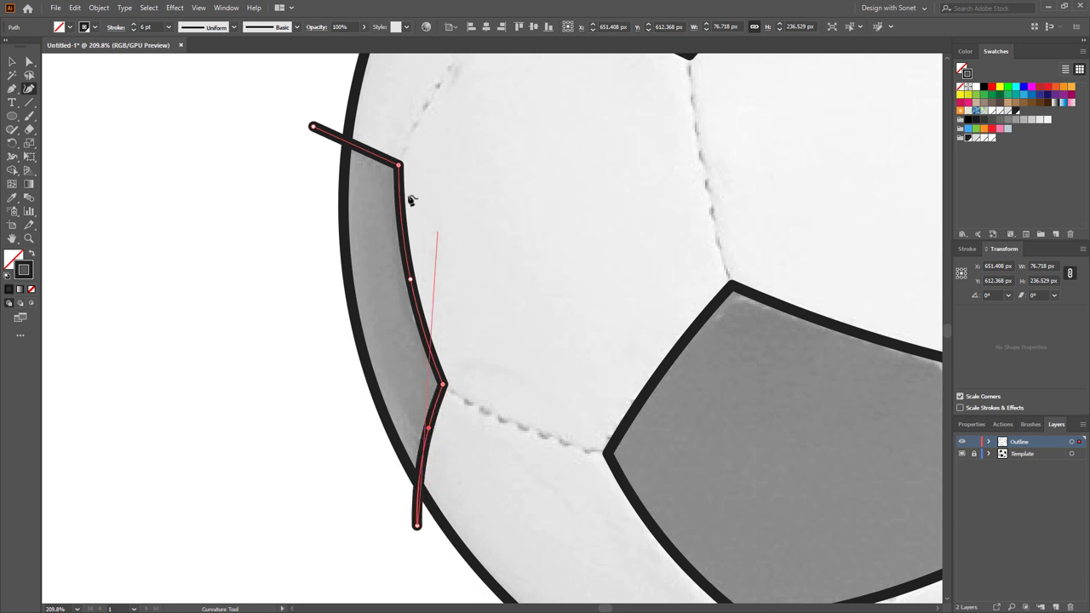
pyautogui.moveTo(366, 150)
pyautogui.mouseDown()
pyautogui.moveTo(369, 134)
pyautogui.moveTo(365, 156)
pyautogui.mouseUp()
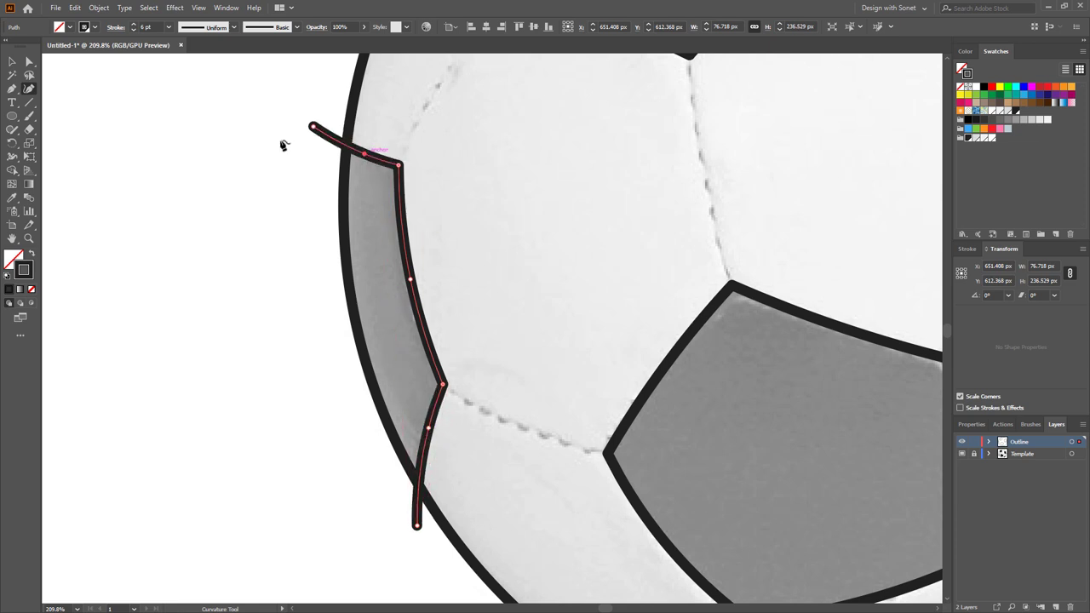
pyautogui.click(12, 61)
pyautogui.click(146, 243)
# Trace the thin dark panel at the ball's top edge as an open four-point path with both ends outside the circle, using the Pen tool
pyautogui.scroll(-3, 460, 254)
pyautogui.moveTo(472, 254); pyautogui.dragTo(311, 370)
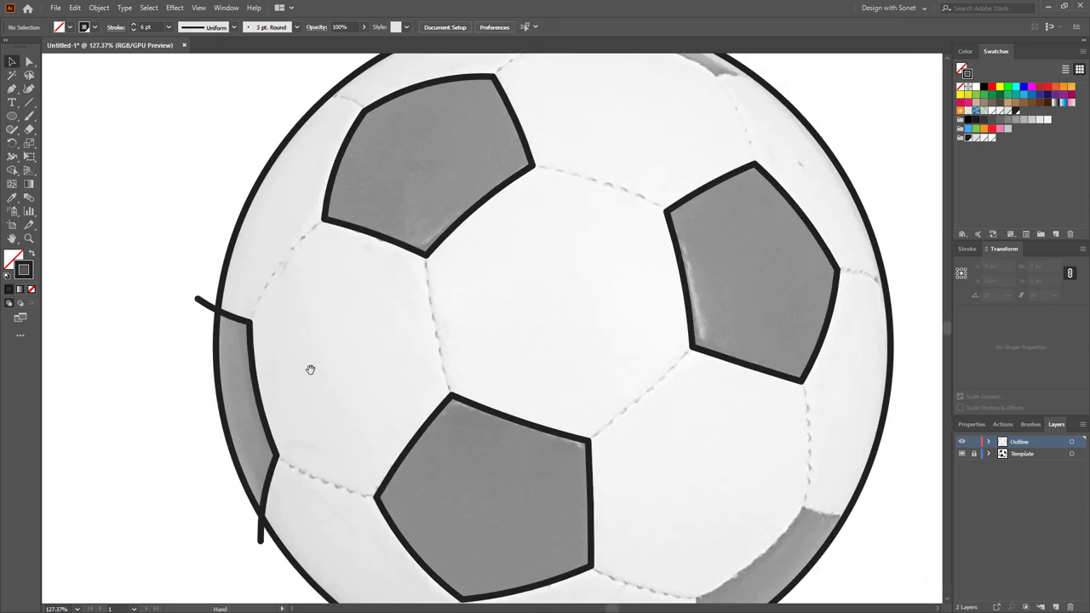
pyautogui.moveTo(397, 257); pyautogui.dragTo(152, 408)
pyautogui.moveTo(358, 140); pyautogui.dragTo(466, 170)
pyautogui.scroll(1, 354, 147)
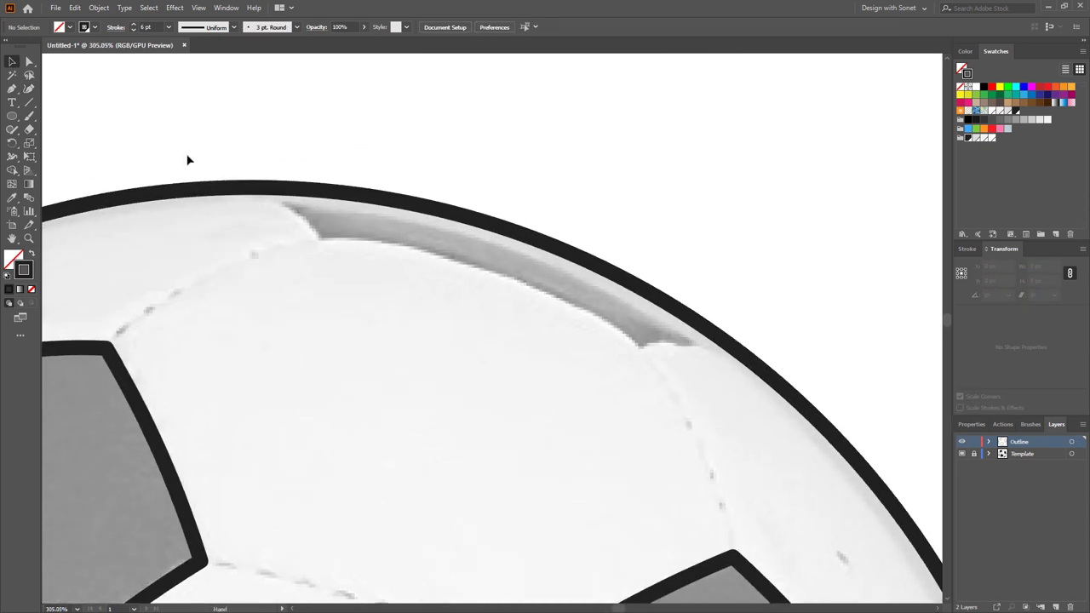
pyautogui.press('p')
pyautogui.click(242, 164)
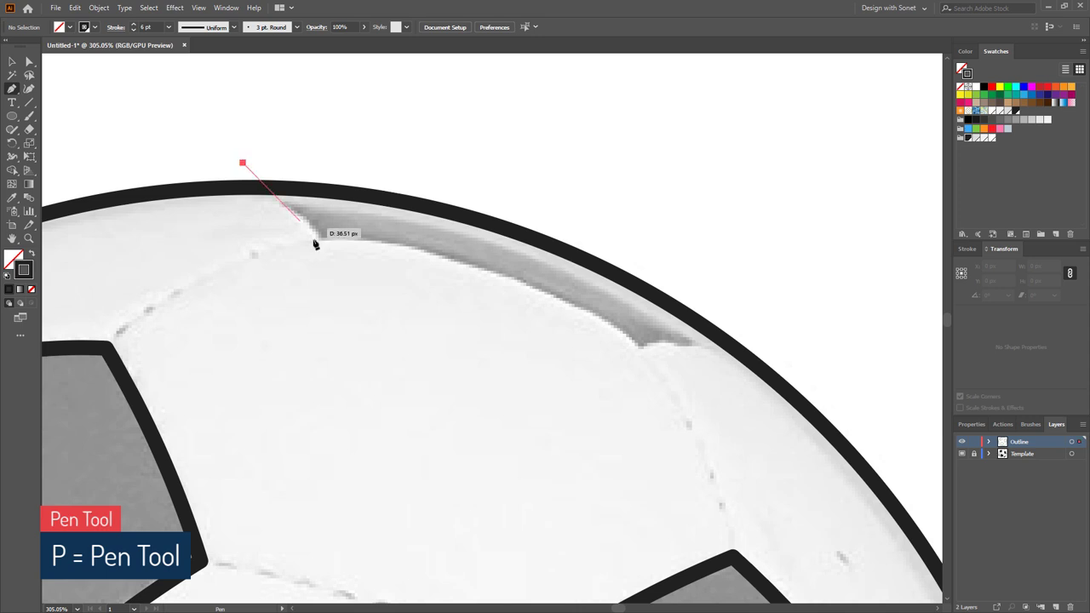
pyautogui.click(321, 242)
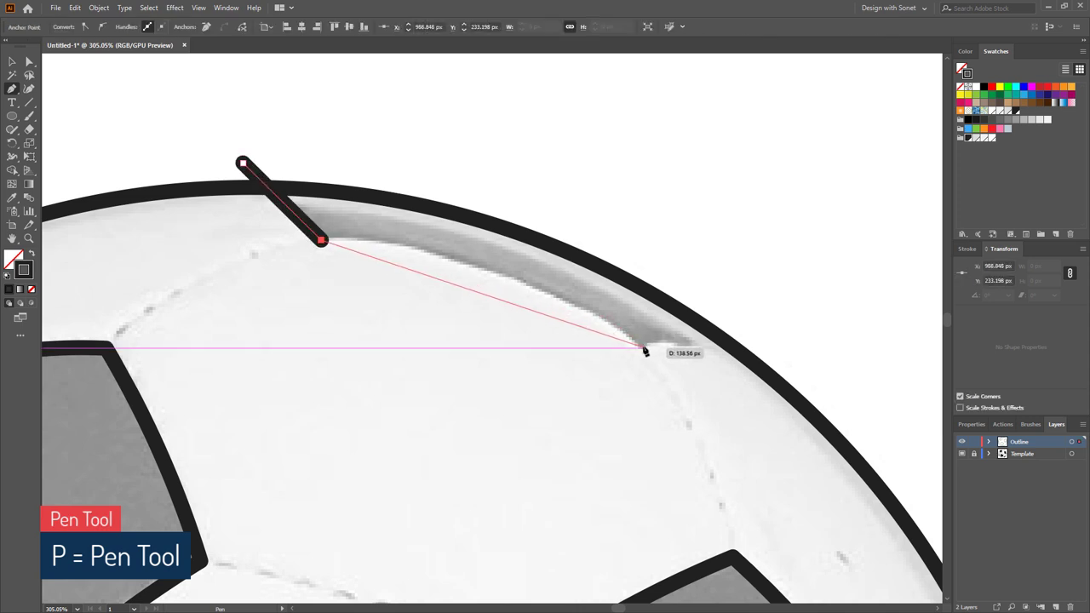
pyautogui.click(640, 345)
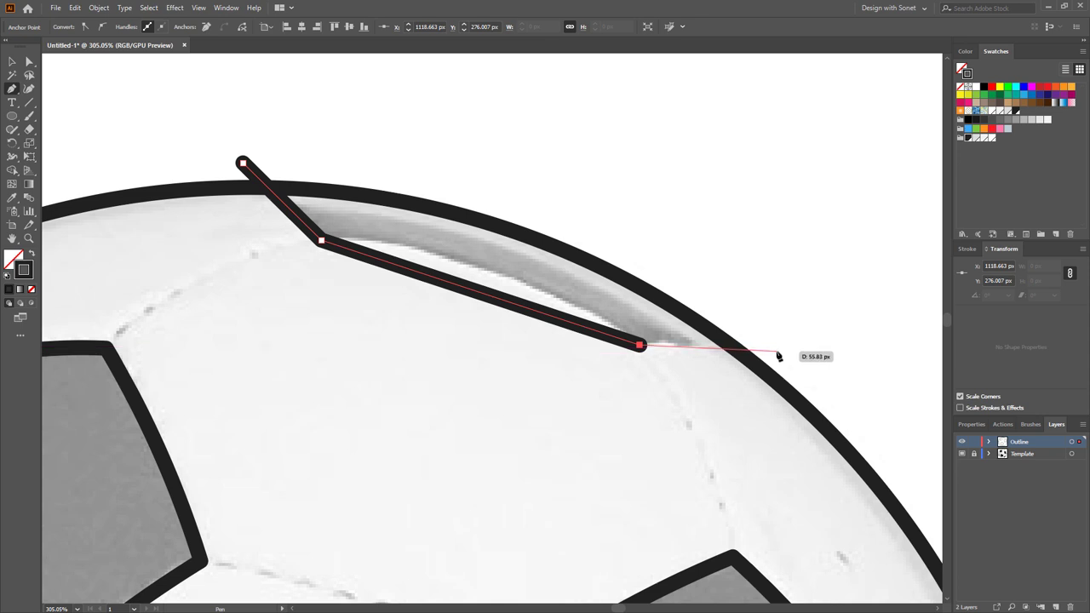
pyautogui.click(777, 351)
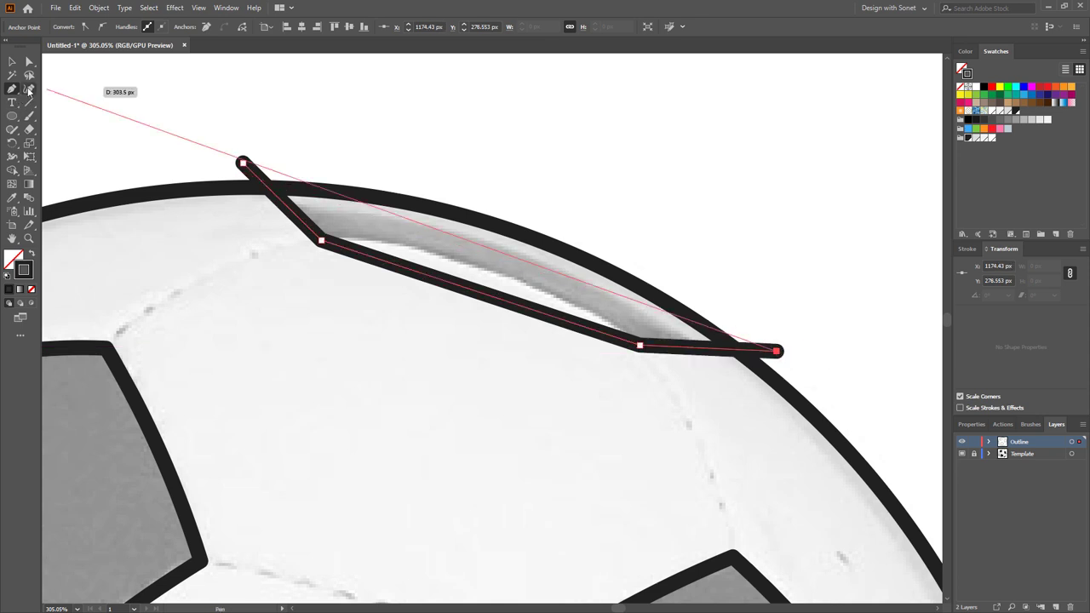
# Bend the three segments of the top-edge panel path to match the photo with the Curvature tool, and deselect the path
pyautogui.click(28, 90)
pyautogui.moveTo(296, 217); pyautogui.dragTo(300, 200)
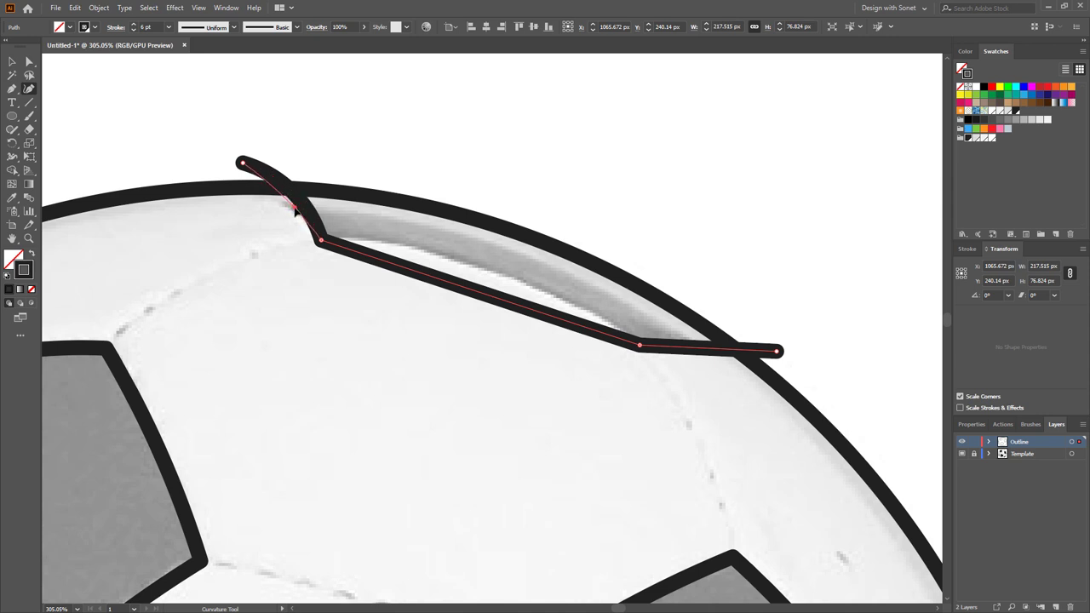
pyautogui.moveTo(298, 211); pyautogui.dragTo(298, 212)
pyautogui.moveTo(469, 293); pyautogui.dragTo(460, 263)
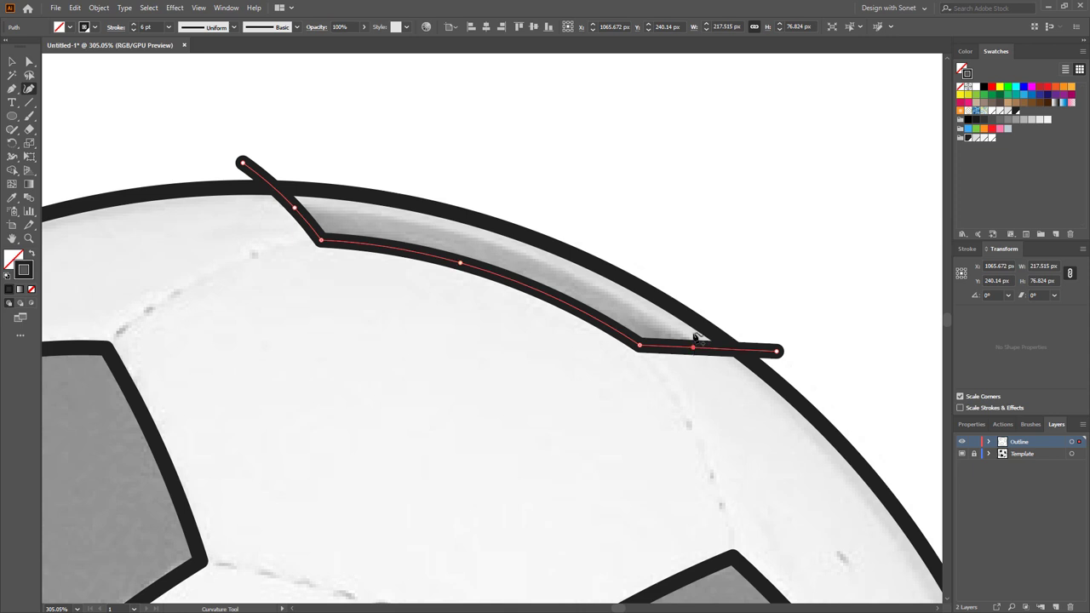
pyautogui.moveTo(693, 336); pyautogui.dragTo(693, 349)
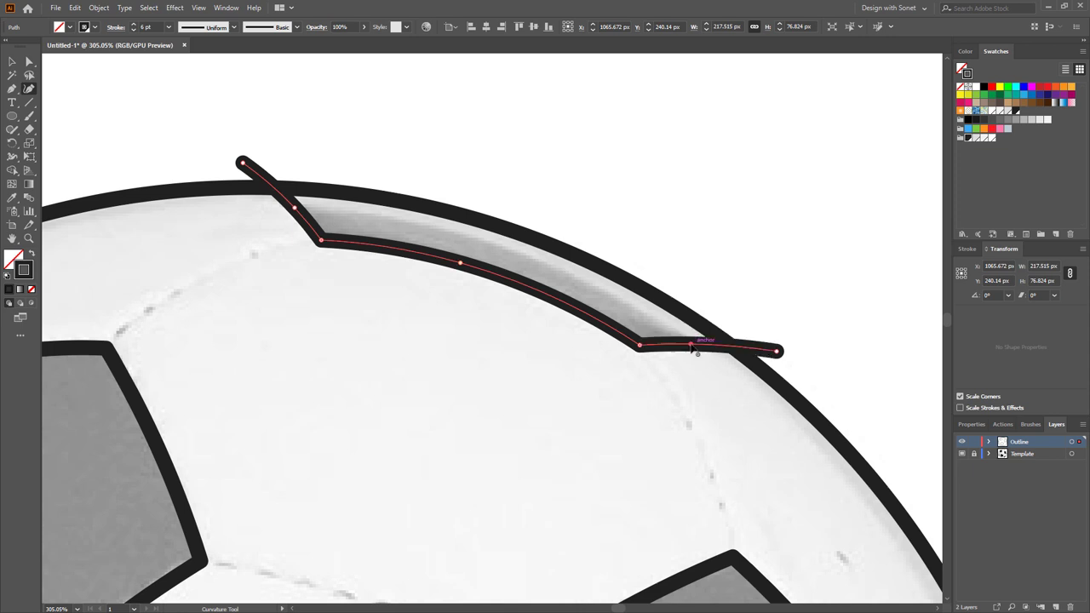
pyautogui.click(13, 67)
pyautogui.click(728, 266)
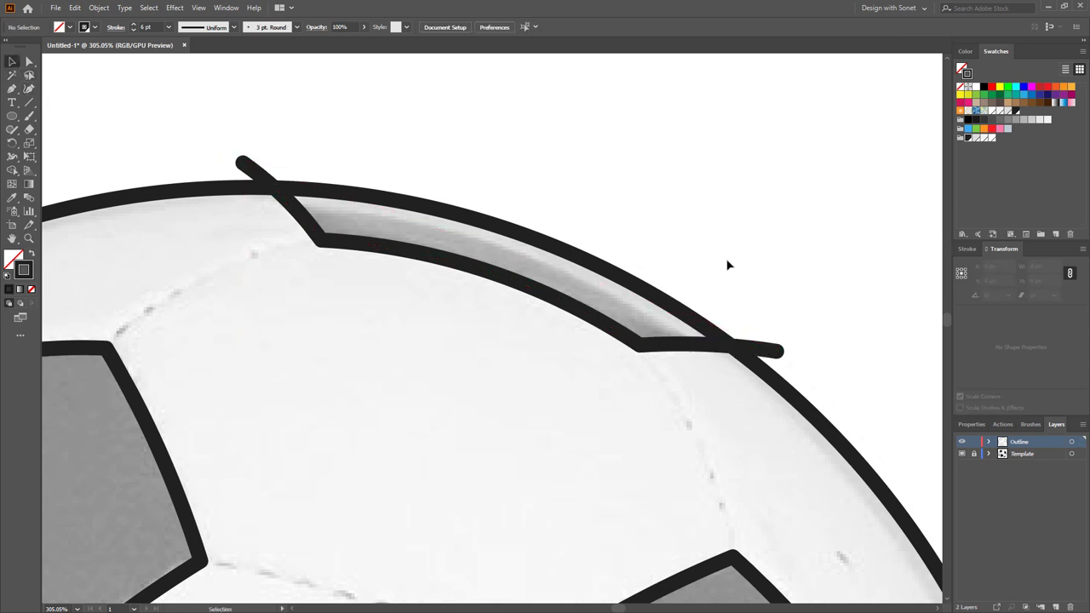
# Trace the partial dark panel at the ball's lower-right edge as an open four-point path extending past the circle, using the Pen tool
pyautogui.moveTo(567, 271); pyautogui.dragTo(399, 276)
pyautogui.moveTo(451, 368); pyautogui.dragTo(448, 298)
pyautogui.moveTo(433, 545); pyautogui.dragTo(369, 254)
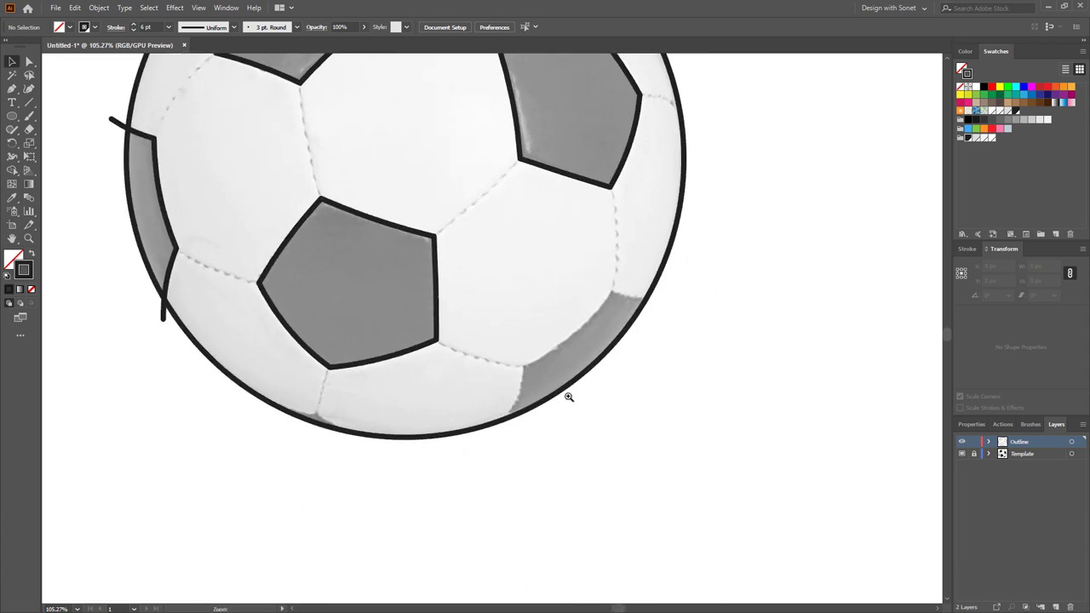
pyautogui.moveTo(569, 397); pyautogui.dragTo(719, 441)
pyautogui.press('p')
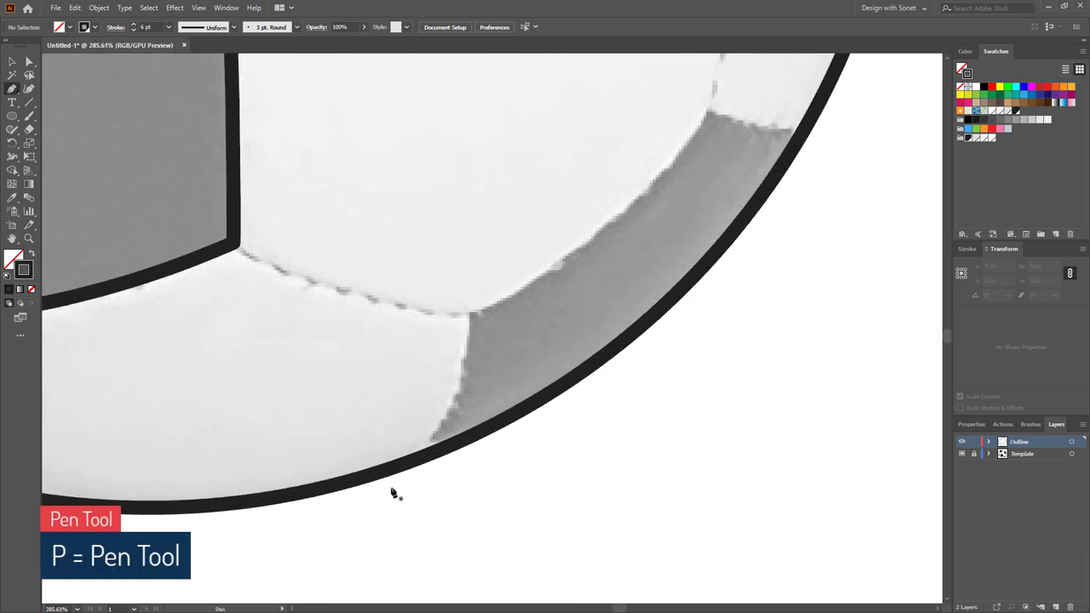
pyautogui.click(391, 488)
pyautogui.click(472, 316)
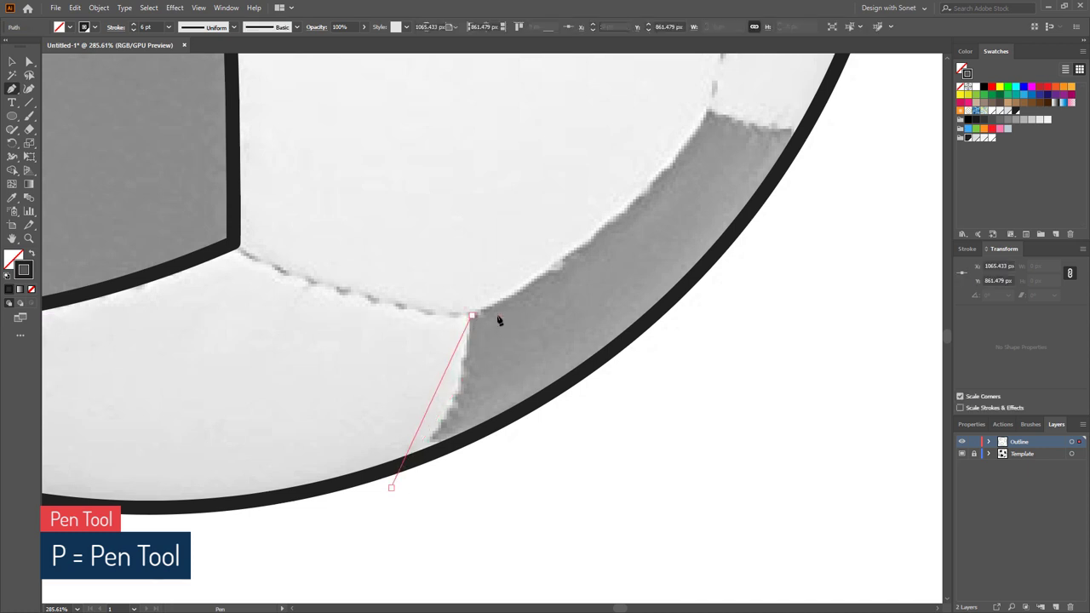
pyautogui.moveTo(669, 242); pyautogui.dragTo(526, 383)
pyautogui.click(567, 252)
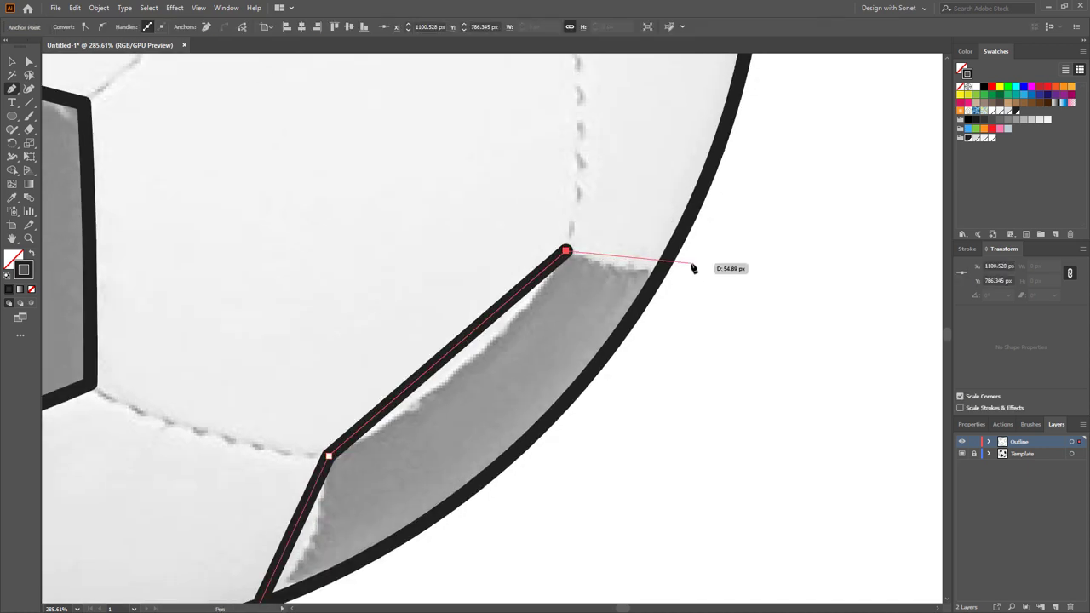
pyautogui.click(720, 269)
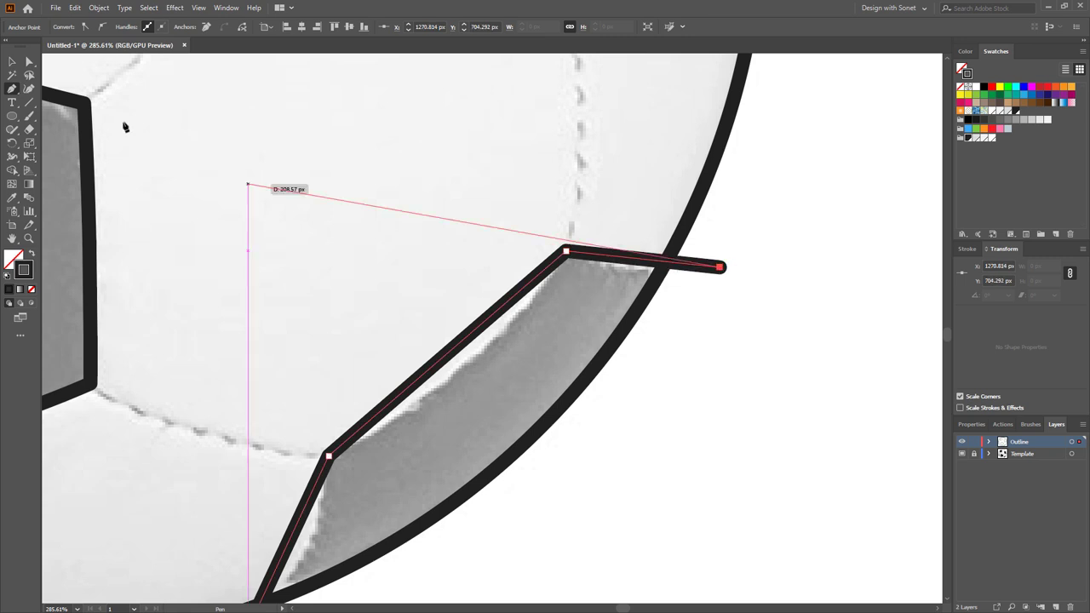
# Curve the three segments of the lower-right panel path along the photo's edges with the Curvature tool, and deselect the path
pyautogui.hotkey('shift', '~')
pyautogui.press('Escape')
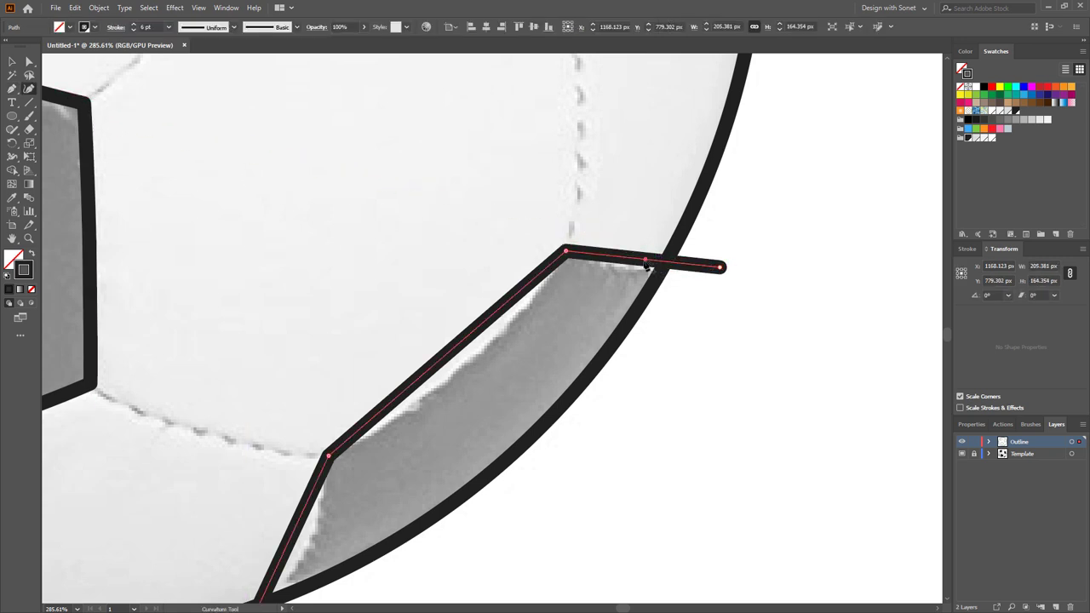
pyautogui.moveTo(646, 264); pyautogui.dragTo(630, 268)
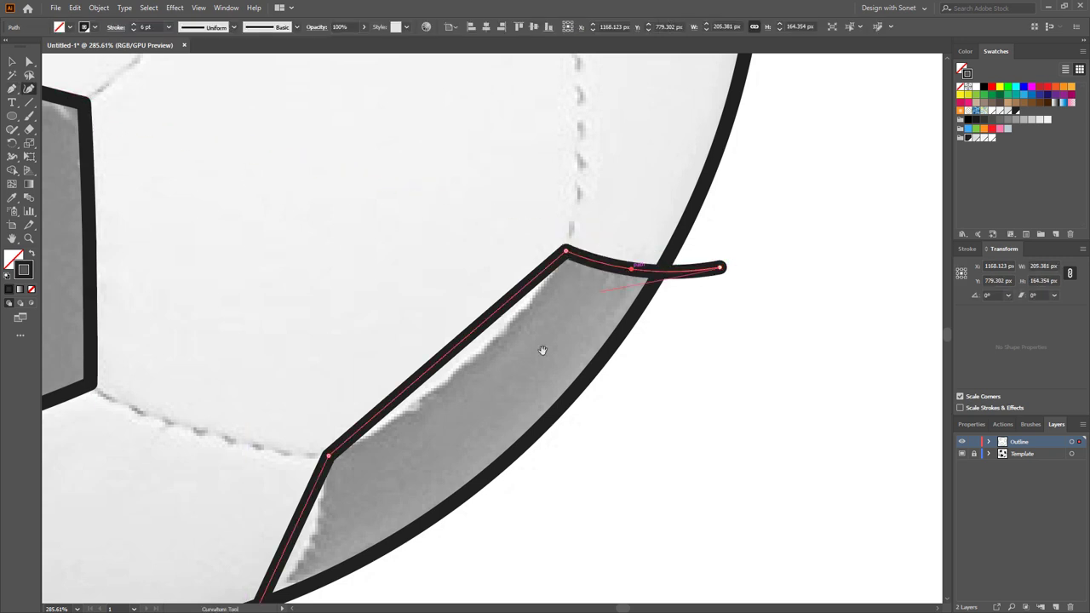
pyautogui.moveTo(450, 371); pyautogui.dragTo(575, 287)
pyautogui.scroll(-4, 560, 300)
pyautogui.hscroll(-2, 560, 300)
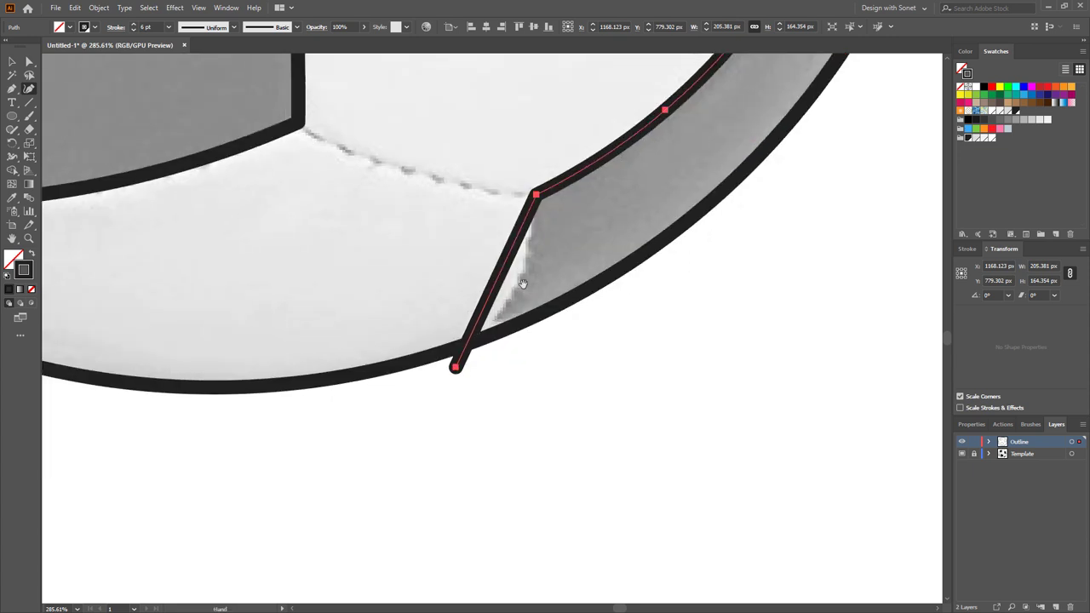
pyautogui.moveTo(502, 280); pyautogui.dragTo(520, 293)
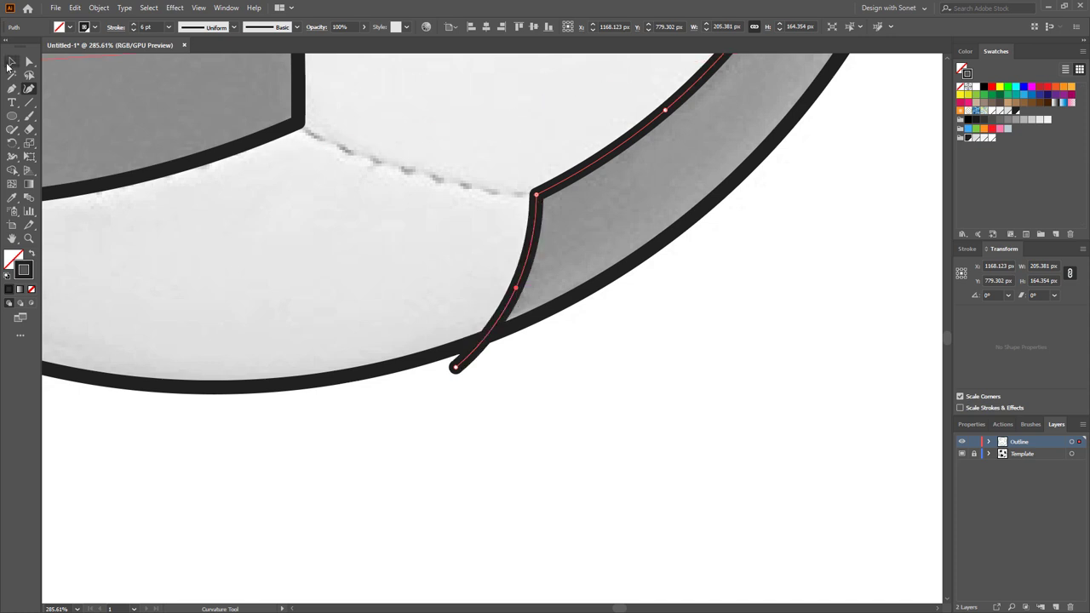
pyautogui.click(11, 63)
pyautogui.click(581, 407)
# Draw a curved seam line from outside the circle to just inside the upper-left pentagon's outer corner, using the Pen tool
pyautogui.moveTo(538, 397); pyautogui.dragTo(362, 396)
pyautogui.moveTo(438, 401); pyautogui.dragTo(533, 454)
pyautogui.moveTo(573, 408); pyautogui.dragTo(487, 410)
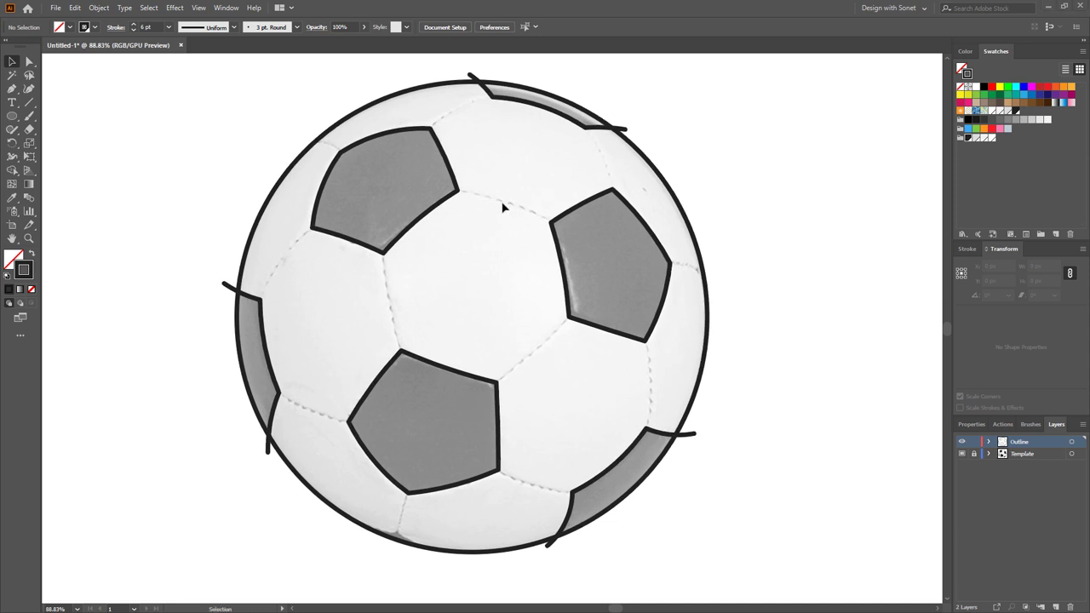
pyautogui.click(12, 90)
pyautogui.moveTo(271, 133)
pyautogui.mouseDown()
pyautogui.moveTo(357, 161)
pyautogui.moveTo(489, 241)
pyautogui.moveTo(467, 239)
pyautogui.mouseUp()
pyautogui.click(336, 145)
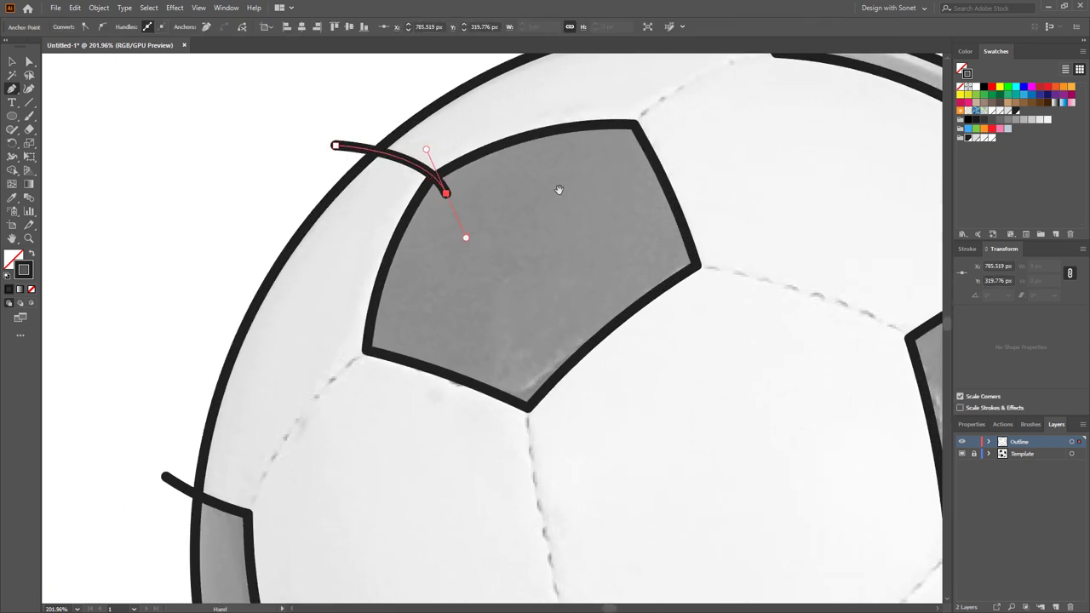
pyautogui.moveTo(557, 187); pyautogui.dragTo(461, 254)
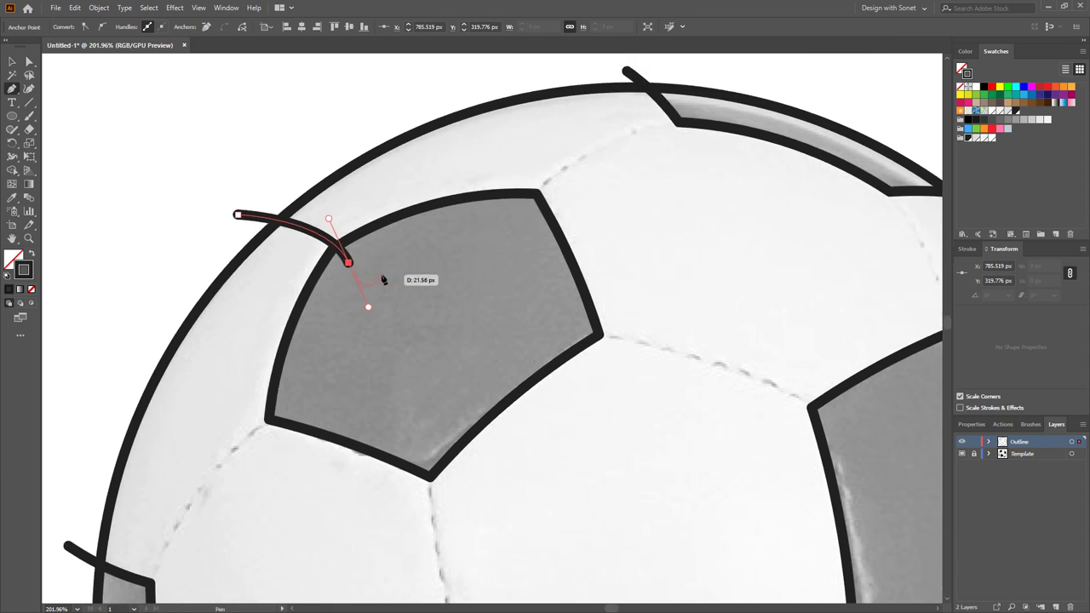
# Draw a curved seam line from inside the upper-left pentagon's upper-right corner to the top-edge panel's left corner with the Pen tool
pyautogui.press('v')
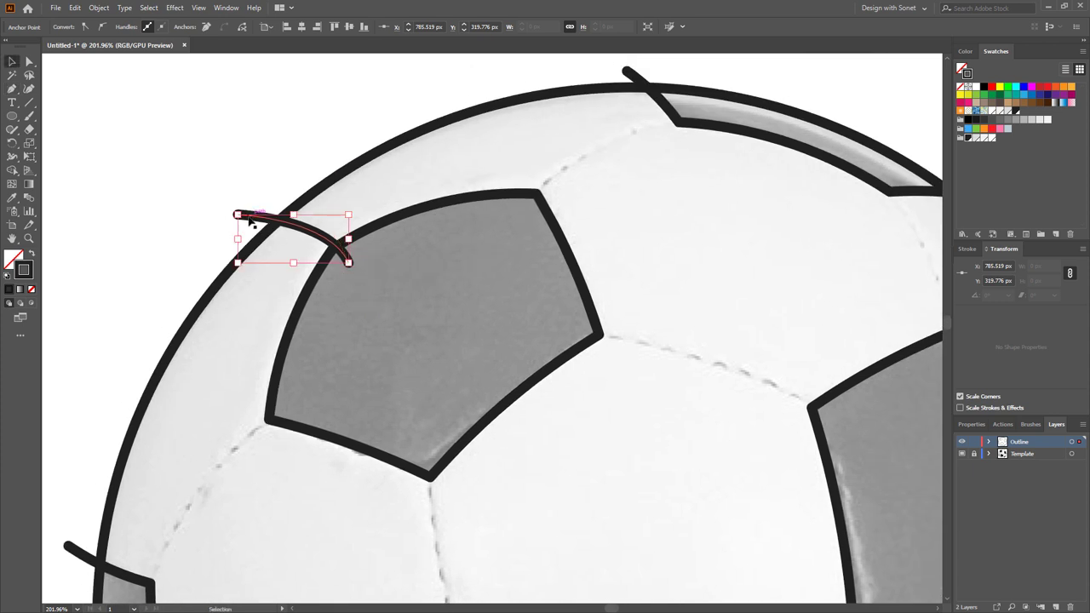
pyautogui.click(251, 183)
pyautogui.moveTo(294, 165); pyautogui.dragTo(142, 225)
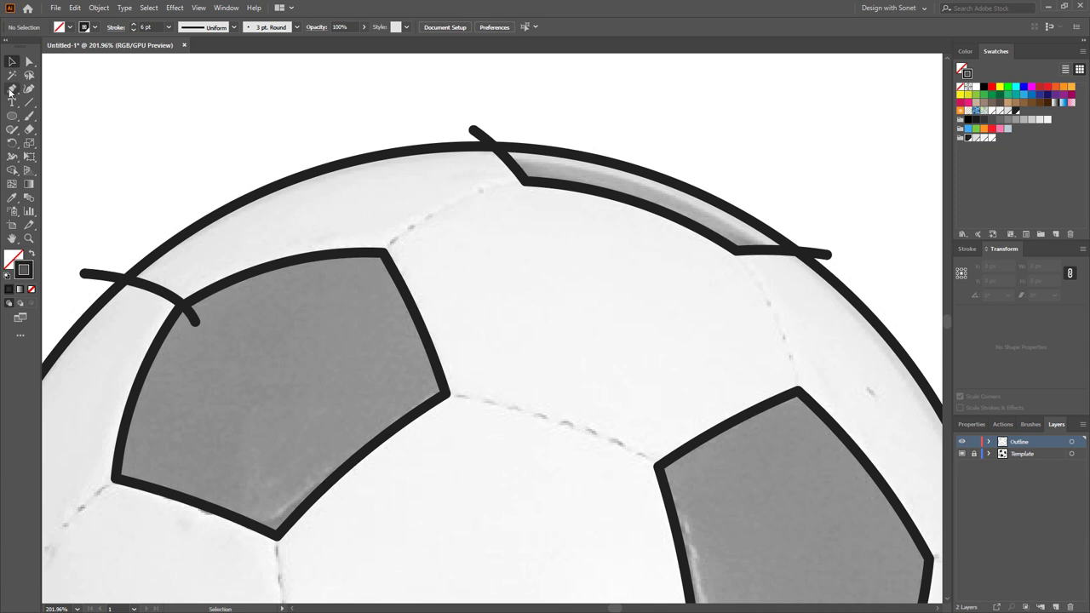
pyautogui.click(11, 88)
pyautogui.moveTo(381, 273); pyautogui.dragTo(311, 321)
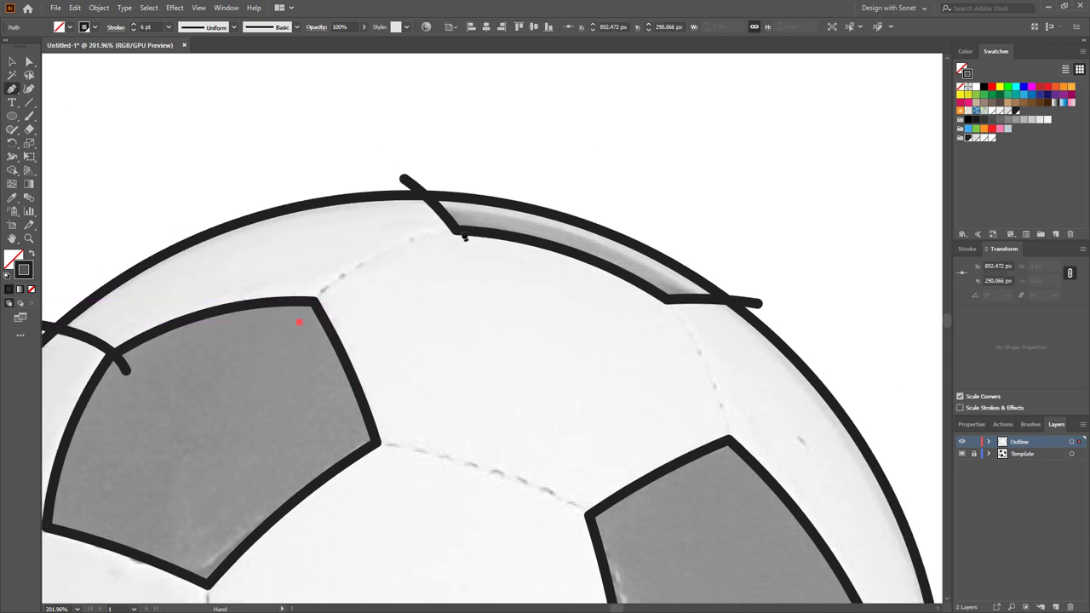
pyautogui.moveTo(466, 221); pyautogui.dragTo(592, 193)
pyautogui.moveTo(688, 344); pyautogui.dragTo(526, 280)
pyautogui.press('p')
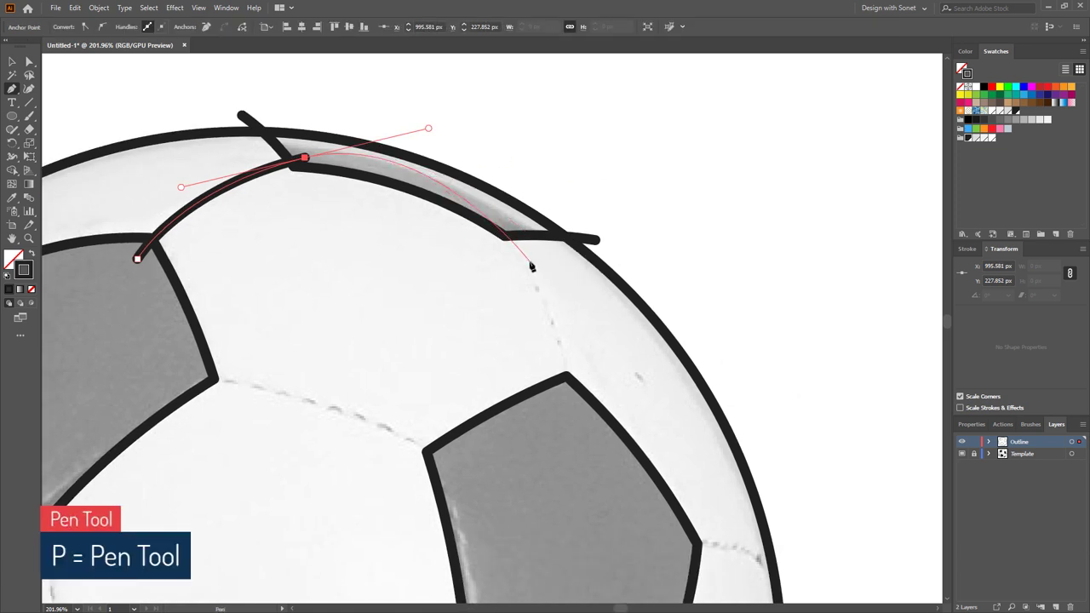
# Draw a curved seam line from the top-edge panel's right corner to just inside the right pentagon's top corner
pyautogui.scroll(2, 523, 274)
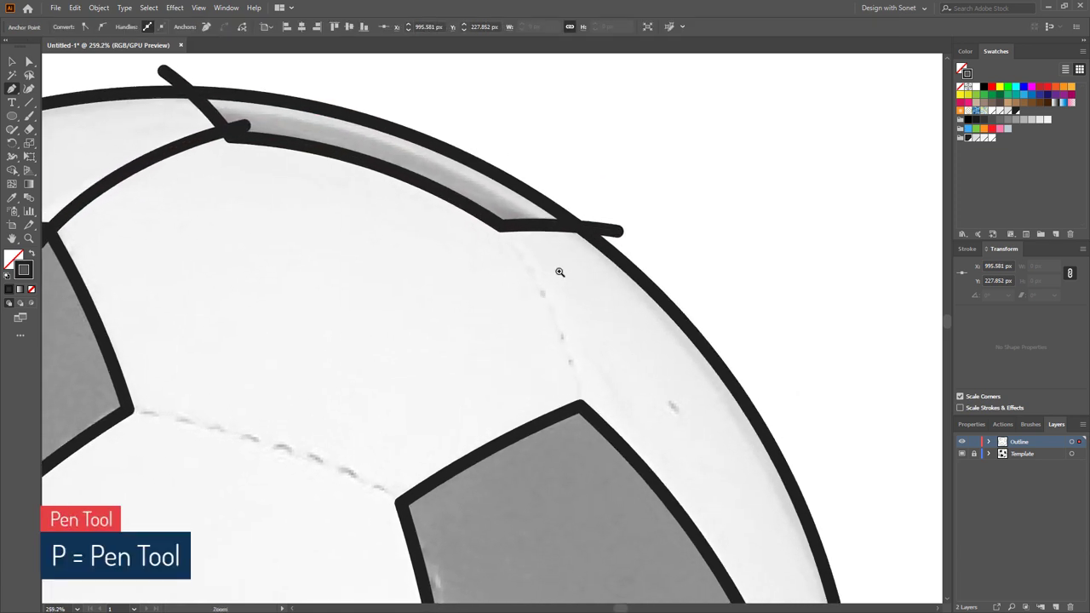
pyautogui.click(488, 212)
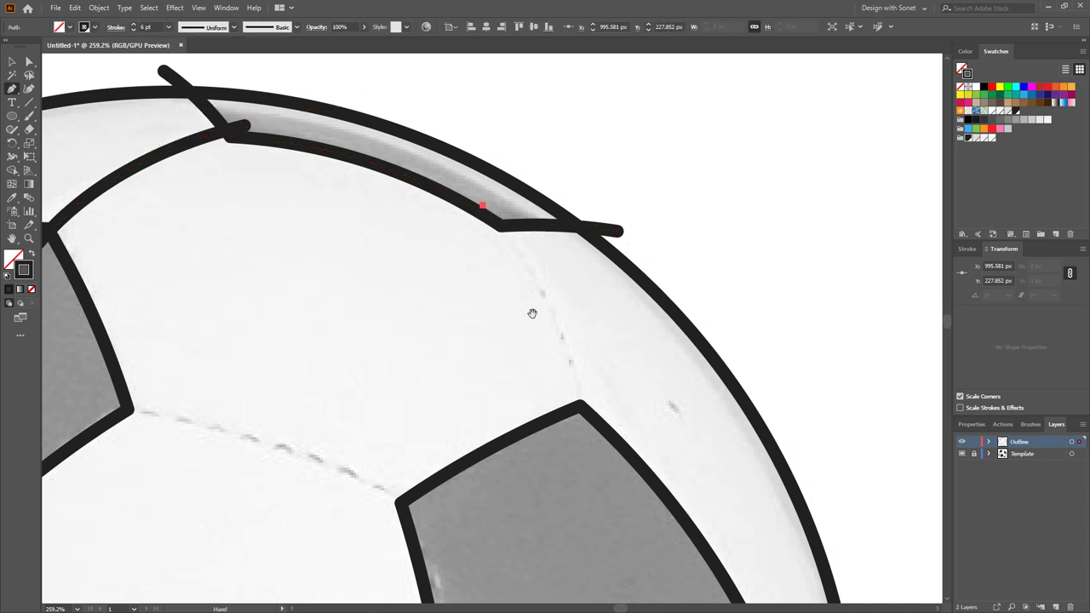
pyautogui.scroll(-3, 498, 234)
pyautogui.moveTo(549, 353); pyautogui.dragTo(549, 444)
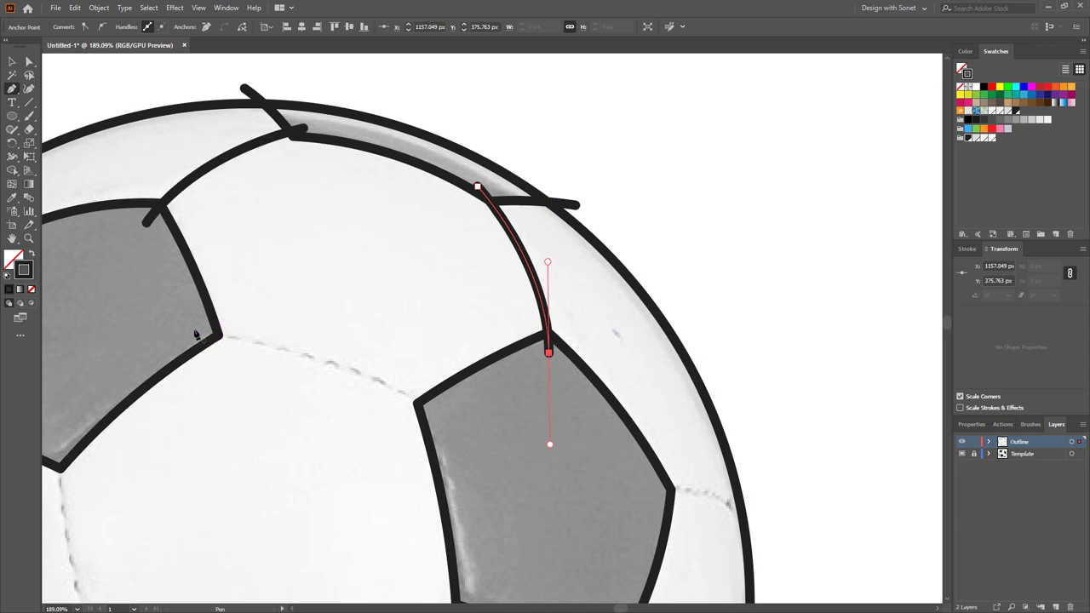
# Draw curved seams linking the upper-left pentagon to the right pentagon, and the right pentagon's outer corner to a point beyond the circle
pyautogui.click(194, 330)
pyautogui.moveTo(449, 414)
pyautogui.mouseDown()
pyautogui.moveTo(542, 478)
pyautogui.moveTo(431, 307)
pyautogui.moveTo(323, 295)
pyautogui.mouseUp()
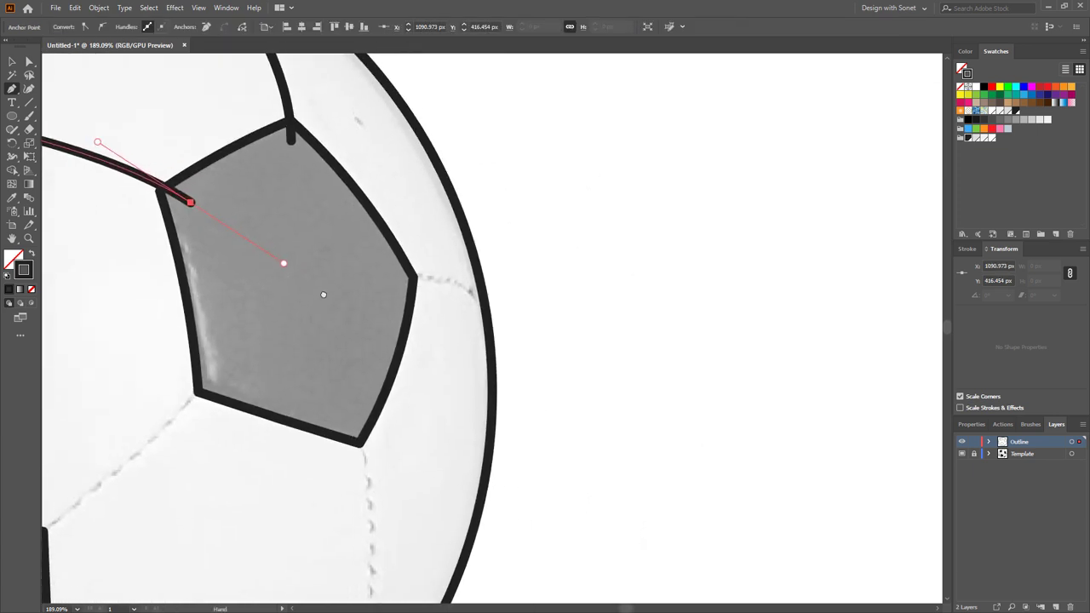
pyautogui.click(395, 283)
pyautogui.moveTo(514, 314); pyautogui.dragTo(573, 360)
pyautogui.moveTo(432, 469); pyautogui.dragTo(682, 207)
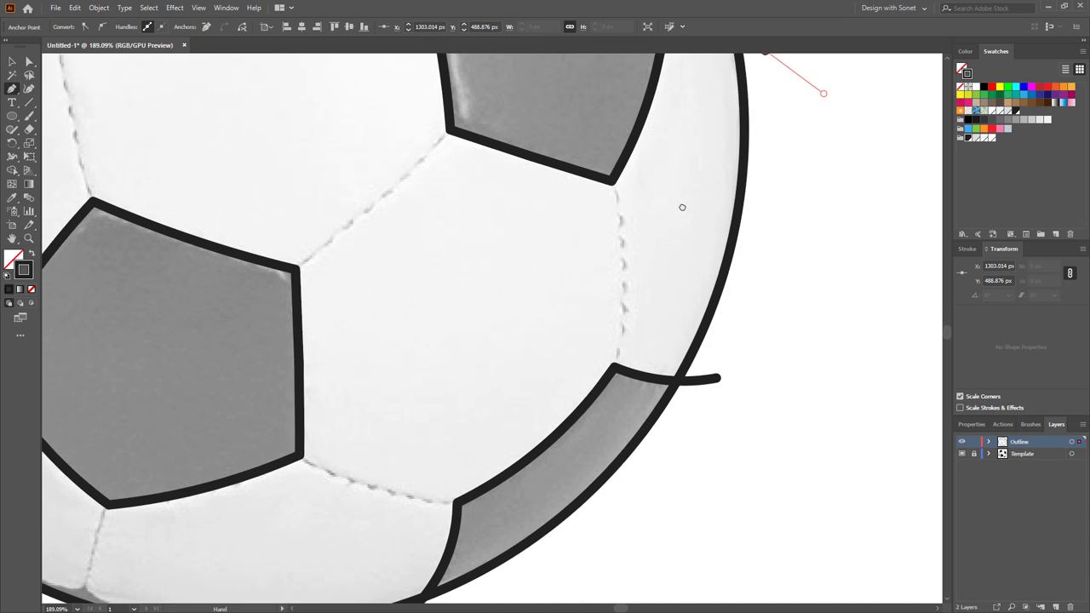
# Draw two curved seams from the right pentagon's lower corners, one into the lower-right panel and one into the lower pentagon's upper-right corner
pyautogui.click(601, 156)
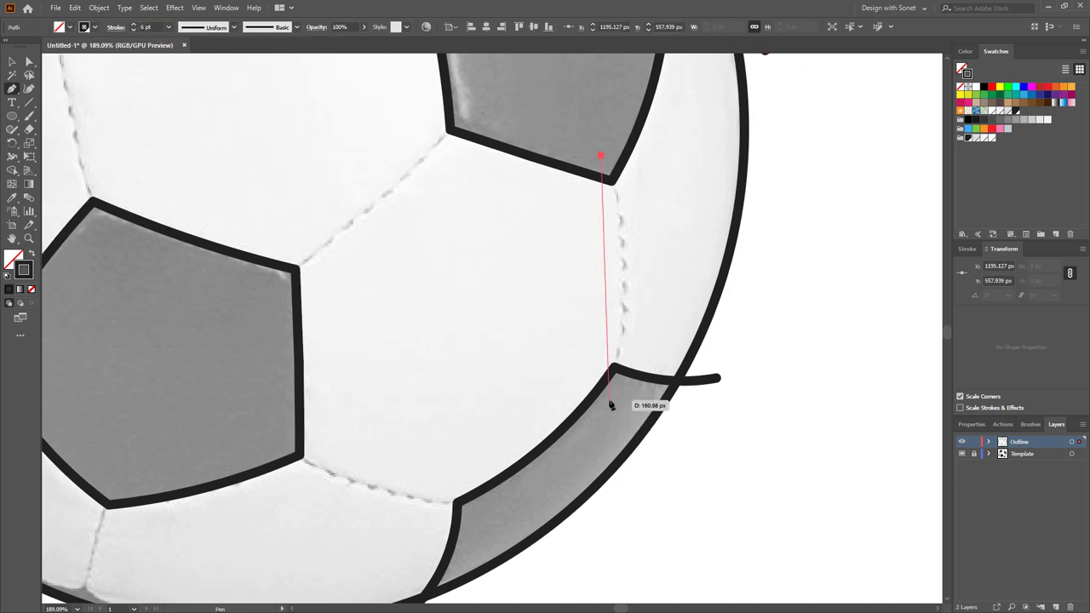
pyautogui.moveTo(610, 399)
pyautogui.mouseDown()
pyautogui.moveTo(582, 465)
pyautogui.moveTo(574, 552)
pyautogui.mouseUp()
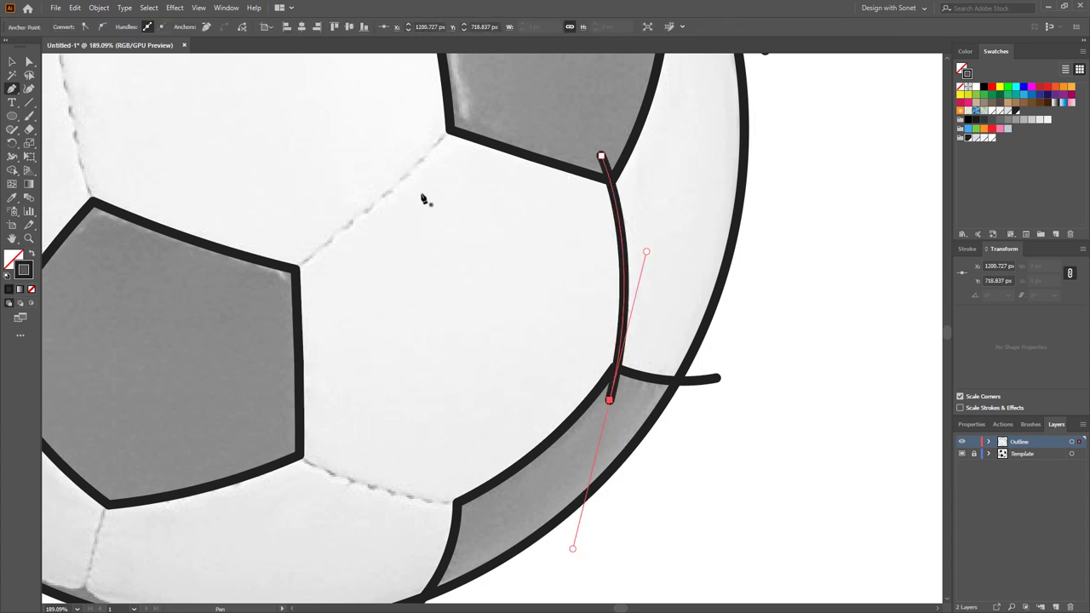
pyautogui.click(467, 109)
pyautogui.moveTo(387, 224); pyautogui.dragTo(523, 287)
pyautogui.moveTo(402, 356); pyautogui.dragTo(398, 351)
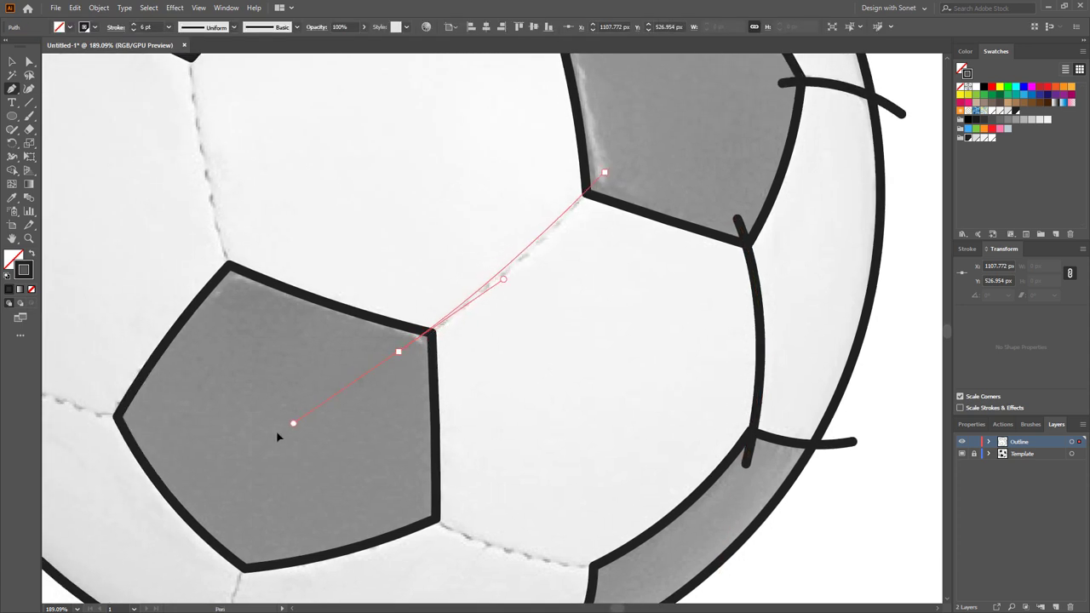
pyautogui.moveTo(263, 430); pyautogui.dragTo(267, 428)
pyautogui.scroll(3, 312, 460)
pyautogui.hscroll(-2, 311, 460)
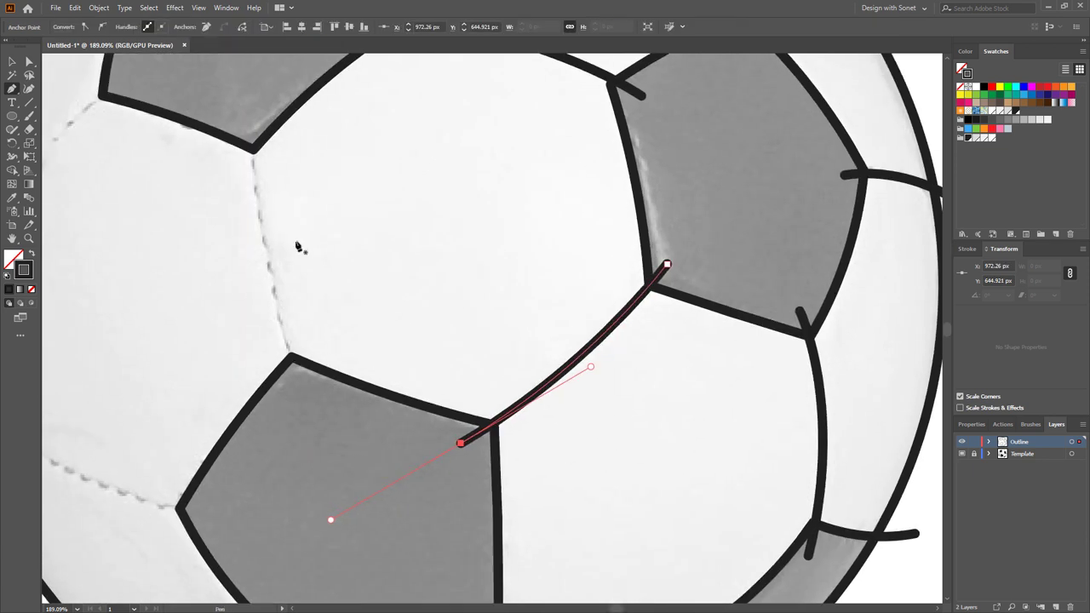
# Draw a curved seam from inside the upper-left pentagon's bottom corner to just inside the lower pentagon's top corner
pyautogui.keyDown('ctrl'); pyautogui.click(253, 132); pyautogui.keyUp('ctrl')
pyautogui.click(252, 128)
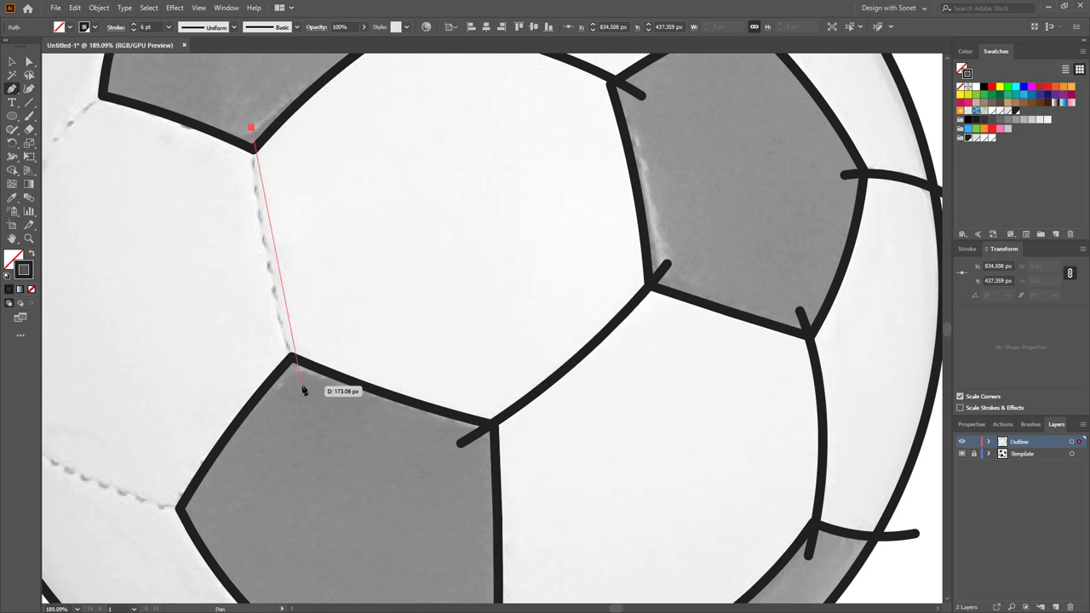
pyautogui.moveTo(301, 386); pyautogui.dragTo(423, 493)
pyautogui.scroll(-3, 329, 443)
pyautogui.scroll(3, 210, 265)
pyautogui.moveTo(254, 281); pyautogui.dragTo(258, 305)
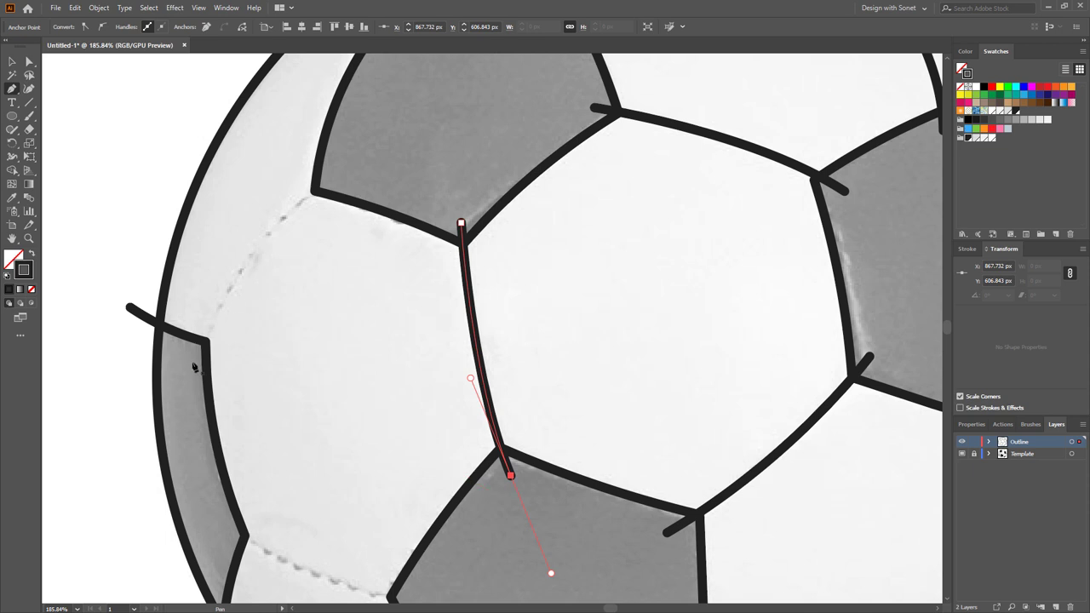
# Draw two curved seams from the left-edge panel's inner corners, one to the upper-left pentagon and one to the lower pentagon's left corner
pyautogui.click(195, 367)
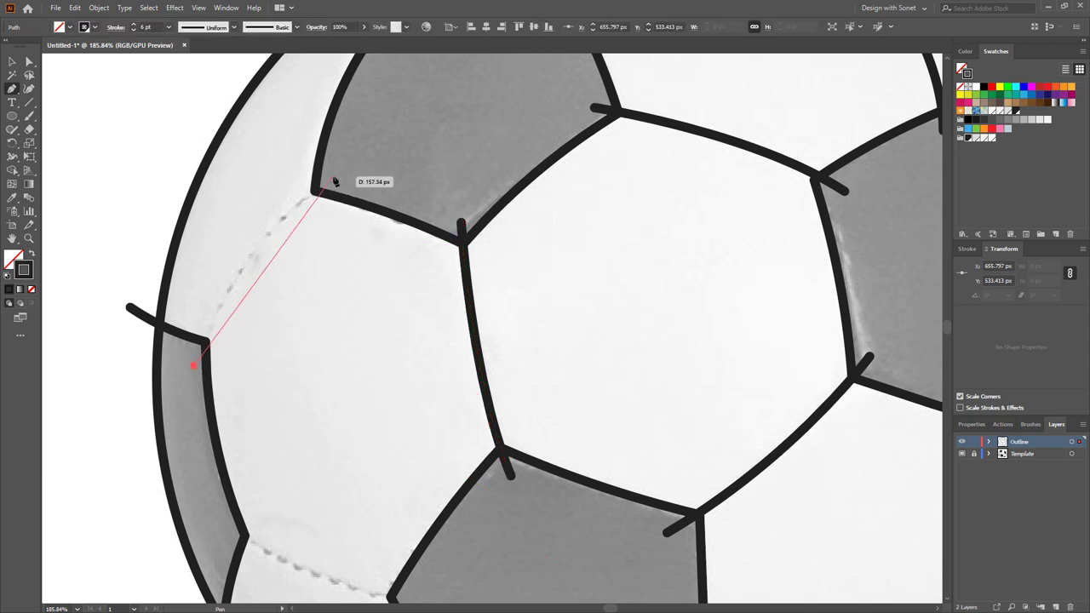
pyautogui.click(335, 180)
pyautogui.moveTo(430, 138); pyautogui.dragTo(433, 134)
pyautogui.moveTo(311, 496); pyautogui.dragTo(279, 250)
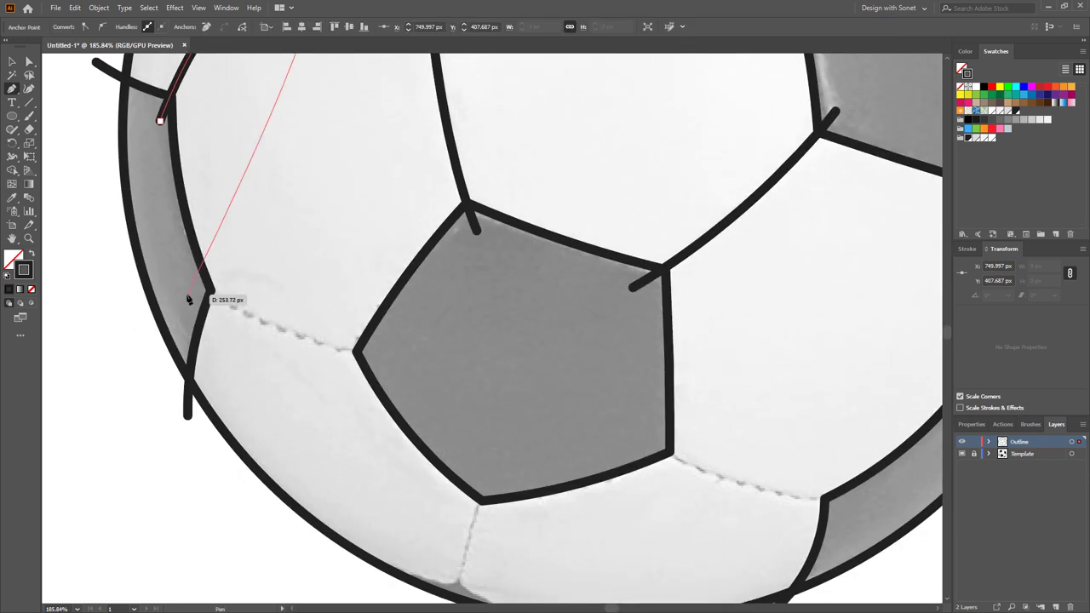
pyautogui.press('Escape')
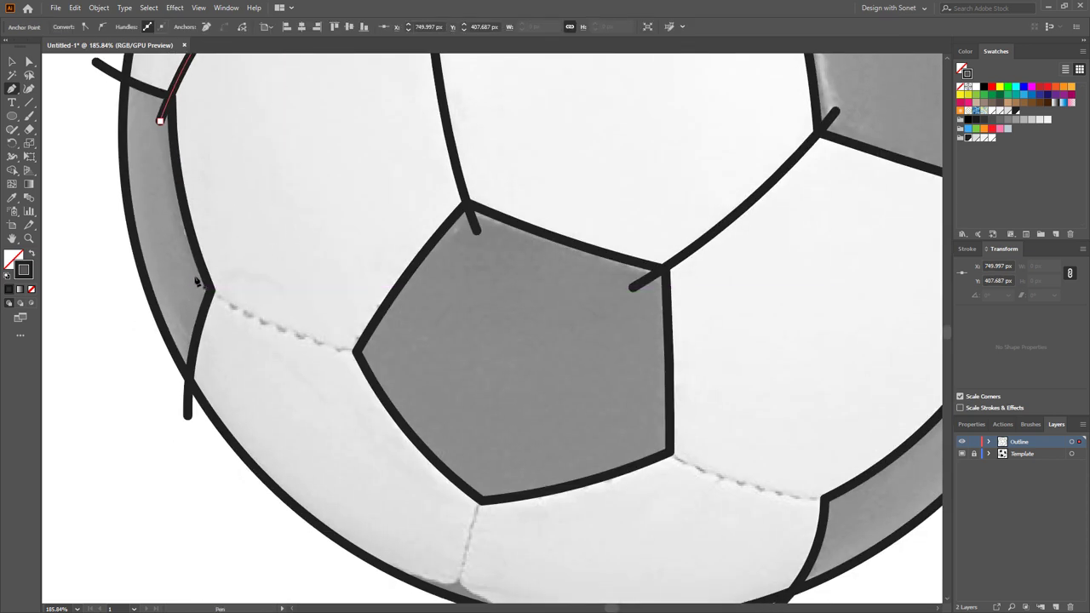
pyautogui.click(192, 280)
pyautogui.moveTo(385, 354)
pyautogui.mouseDown()
pyautogui.moveTo(499, 366)
pyautogui.moveTo(242, 224)
pyautogui.mouseUp()
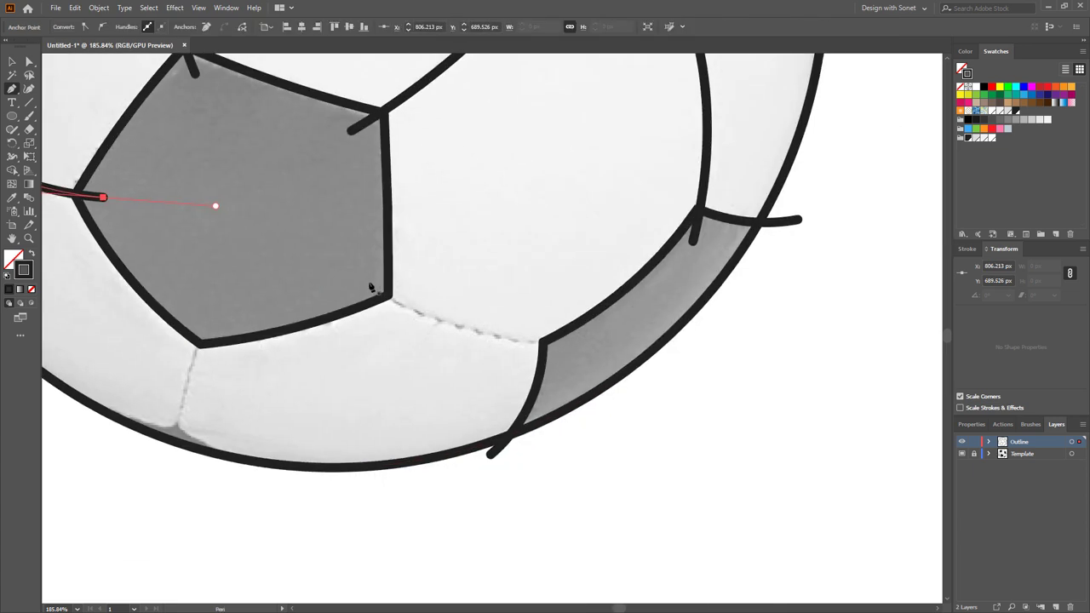
# Draw curved seams from the lower pentagon's lower-right corner to the lower-right panel and from its bottom corner past the circle, and deselect
pyautogui.click(363, 283)
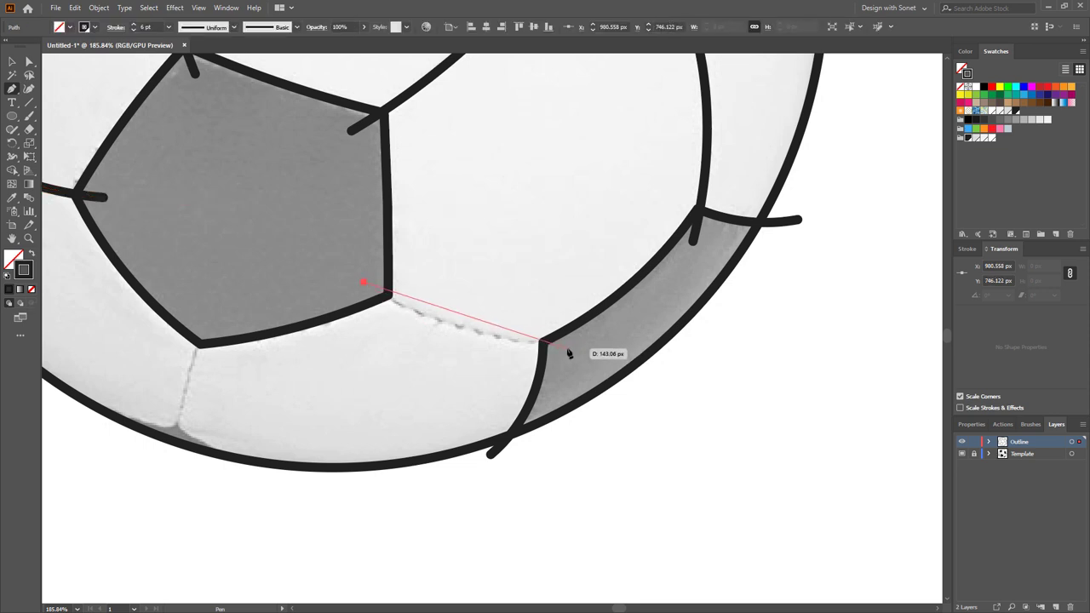
pyautogui.moveTo(565, 348); pyautogui.dragTo(696, 360)
pyautogui.moveTo(433, 384); pyautogui.dragTo(653, 366)
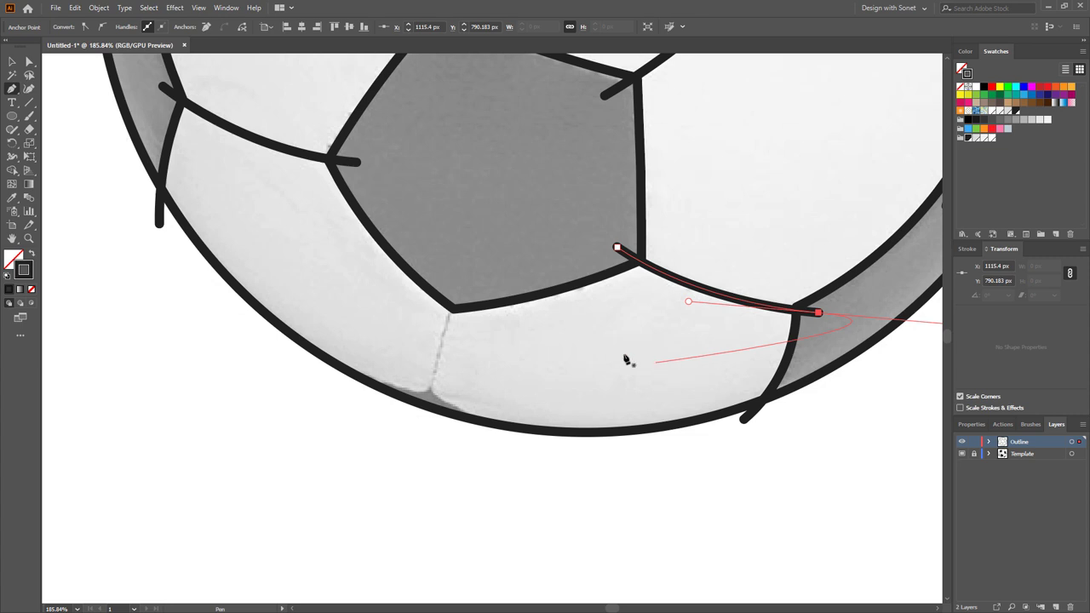
pyautogui.click(455, 291)
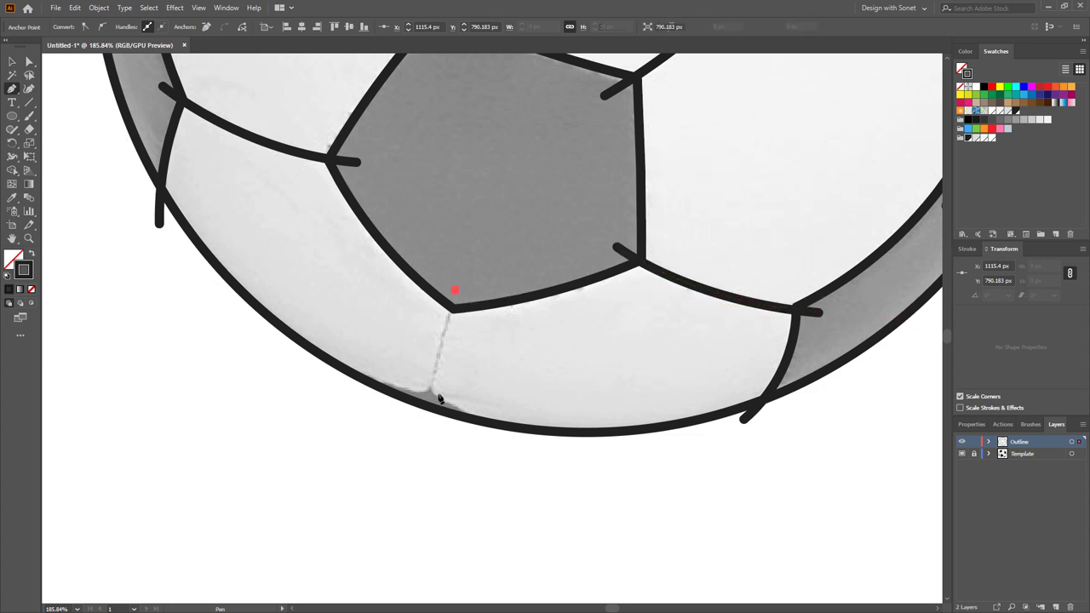
pyautogui.moveTo(425, 431); pyautogui.dragTo(418, 485)
pyautogui.press('v')
pyautogui.click(388, 452)
# Select all the outline paths, divide them into separate ball panels with the Shape Builder tool, and deselect
pyautogui.moveTo(541, 376); pyautogui.dragTo(502, 350)
pyautogui.moveTo(513, 321); pyautogui.dragTo(470, 471)
pyautogui.moveTo(515, 286); pyautogui.dragTo(488, 292)
pyautogui.moveTo(216, 84); pyautogui.dragTo(757, 553)
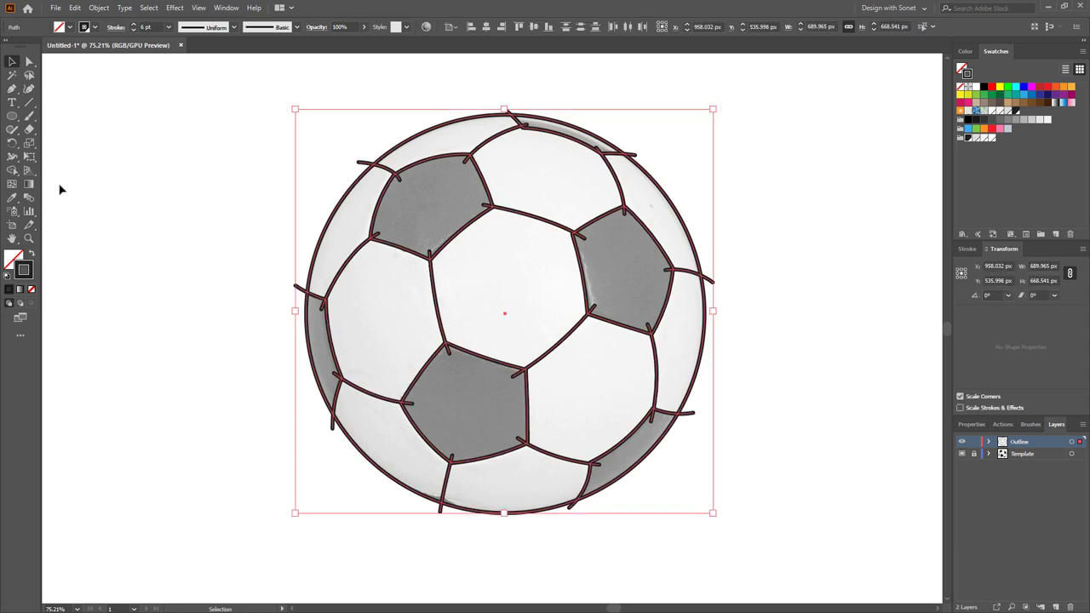
pyautogui.click(12, 172)
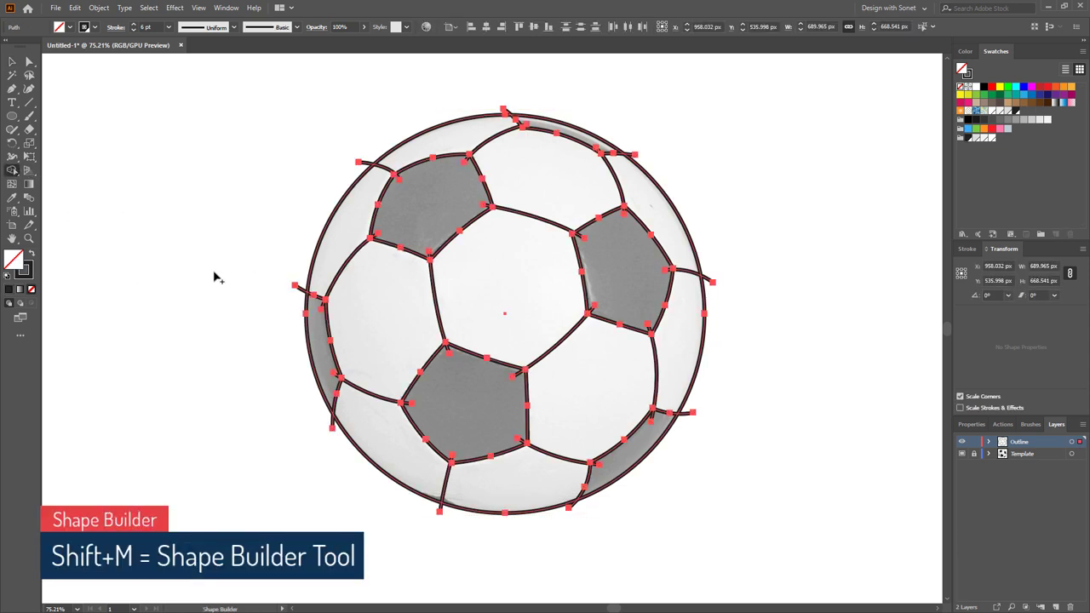
pyautogui.click(539, 128)
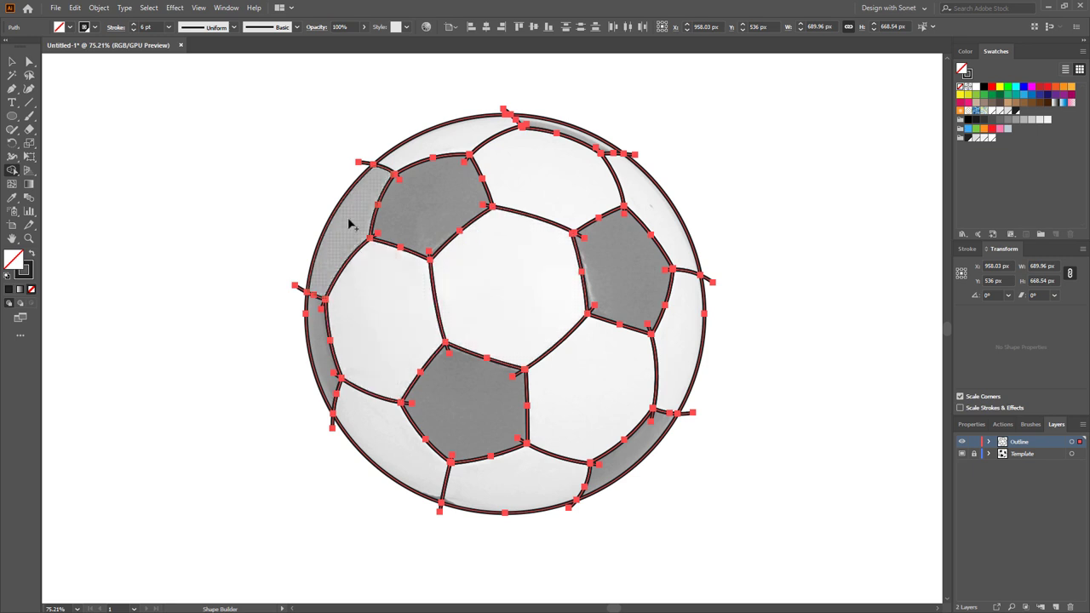
pyautogui.click(326, 359)
pyautogui.click(13, 62)
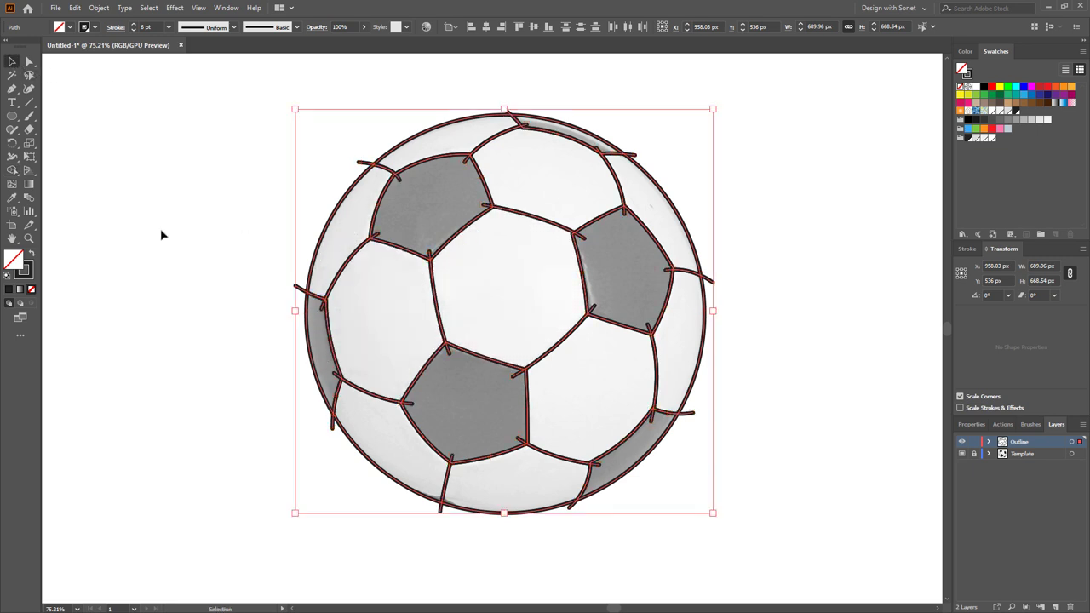
pyautogui.click(161, 230)
# Delete the overhanging line ends around the left-edge panel, the upper-left pentagon's left and bottom corners, and the lower pentagon's left corner
pyautogui.click(291, 307)
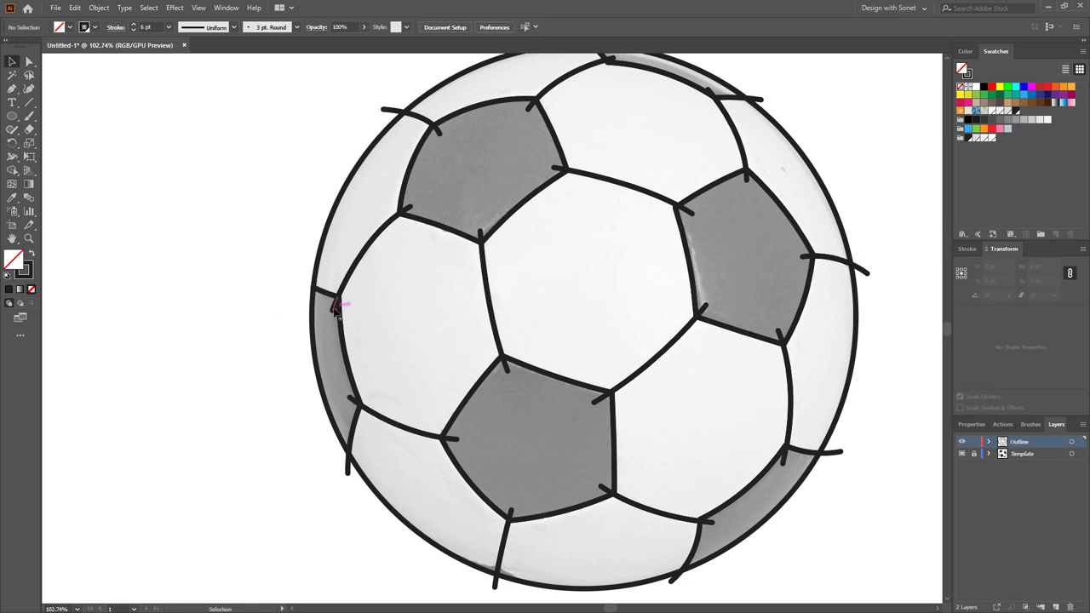
pyautogui.click(441, 133)
pyautogui.press('Delete')
pyautogui.click(393, 110)
pyautogui.press('Delete')
pyautogui.click(481, 231)
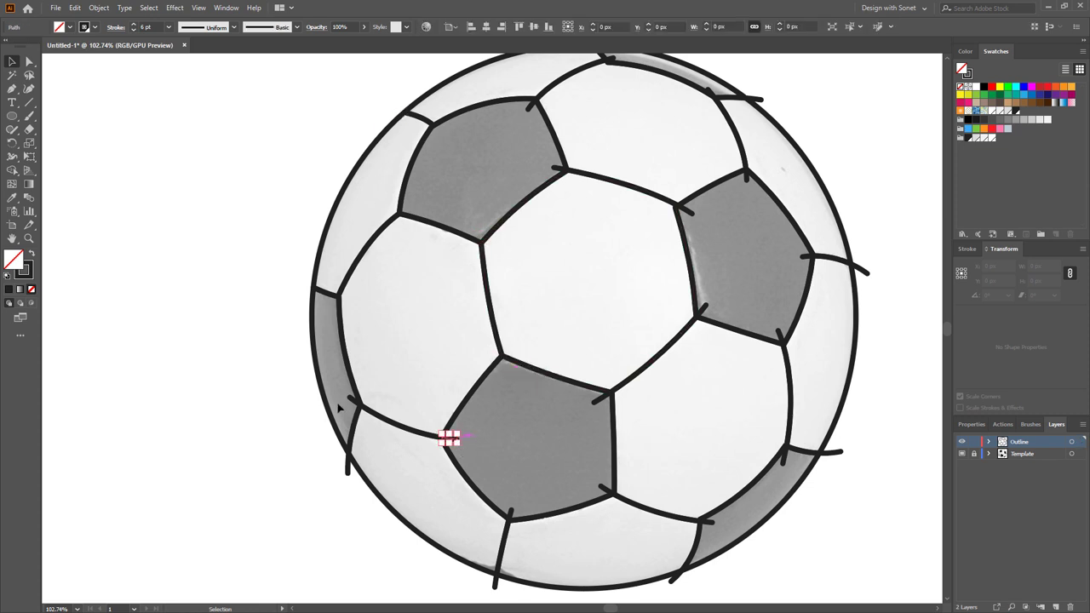
pyautogui.press('Delete')
pyautogui.click(354, 400)
pyautogui.press('Delete')
pyautogui.click(349, 467)
pyautogui.press('Delete')
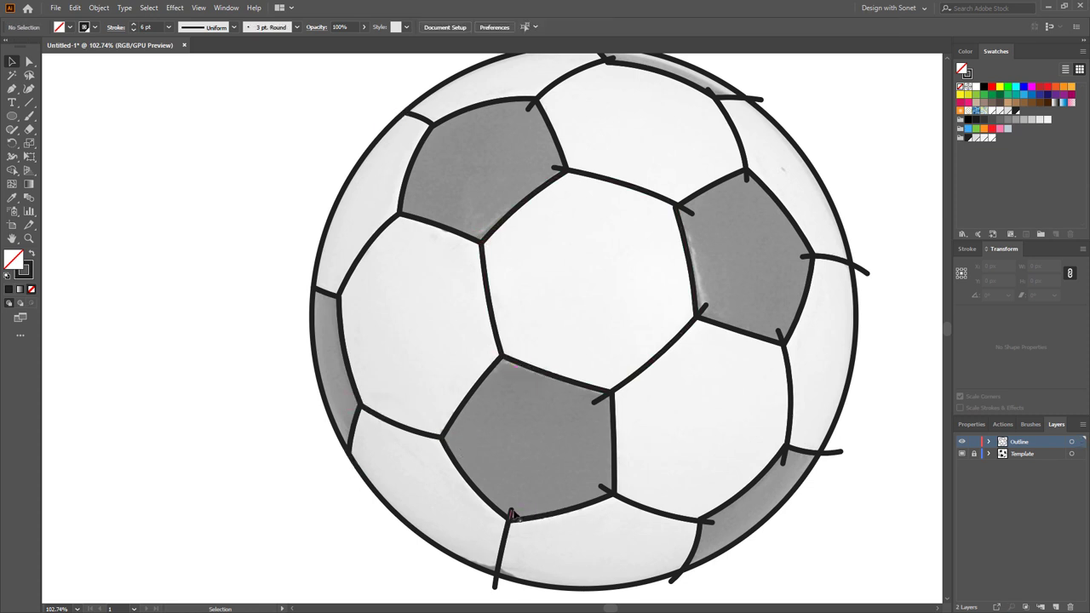
# Delete the overhanging line ends along the ball's bottom edge, at the lower-right panel and around the right pentagon
pyautogui.moveTo(494, 585); pyautogui.dragTo(500, 570)
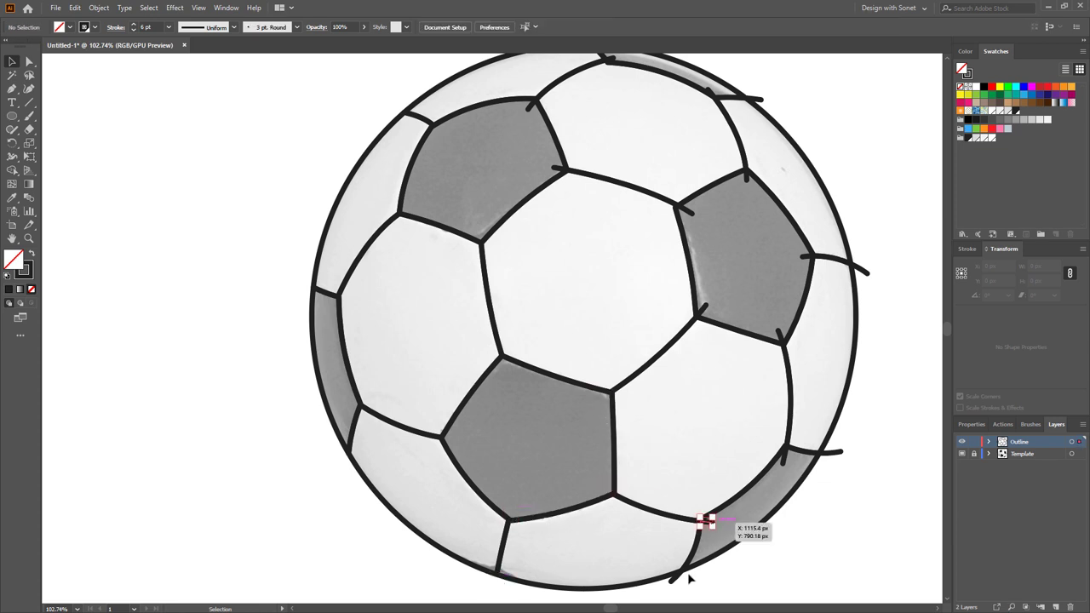
pyautogui.moveTo(675, 581); pyautogui.dragTo(681, 569)
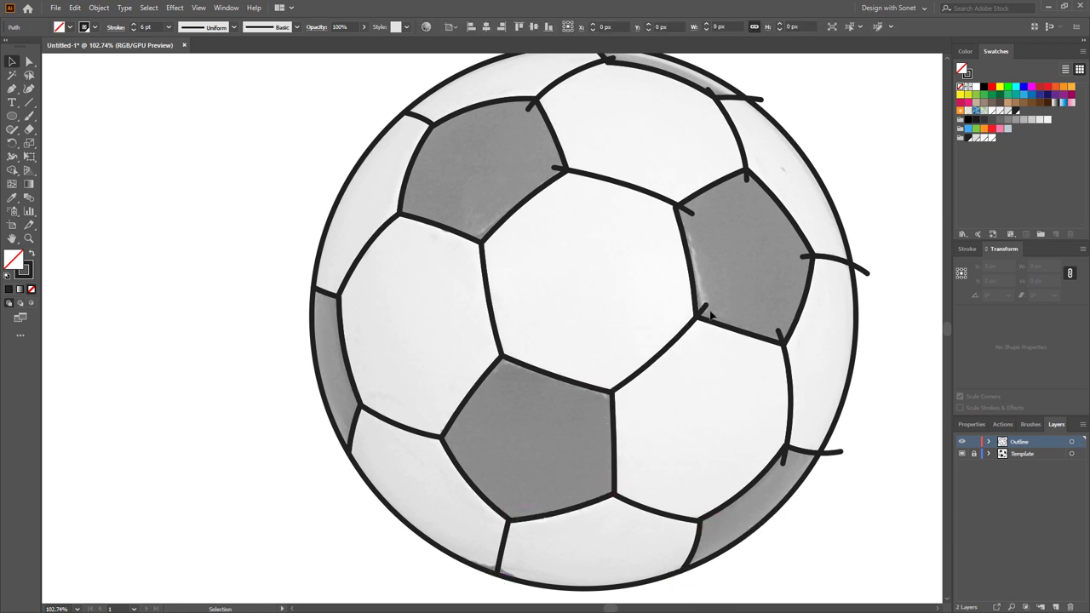
pyautogui.click(784, 461)
pyautogui.moveTo(639, 415); pyautogui.dragTo(401, 413)
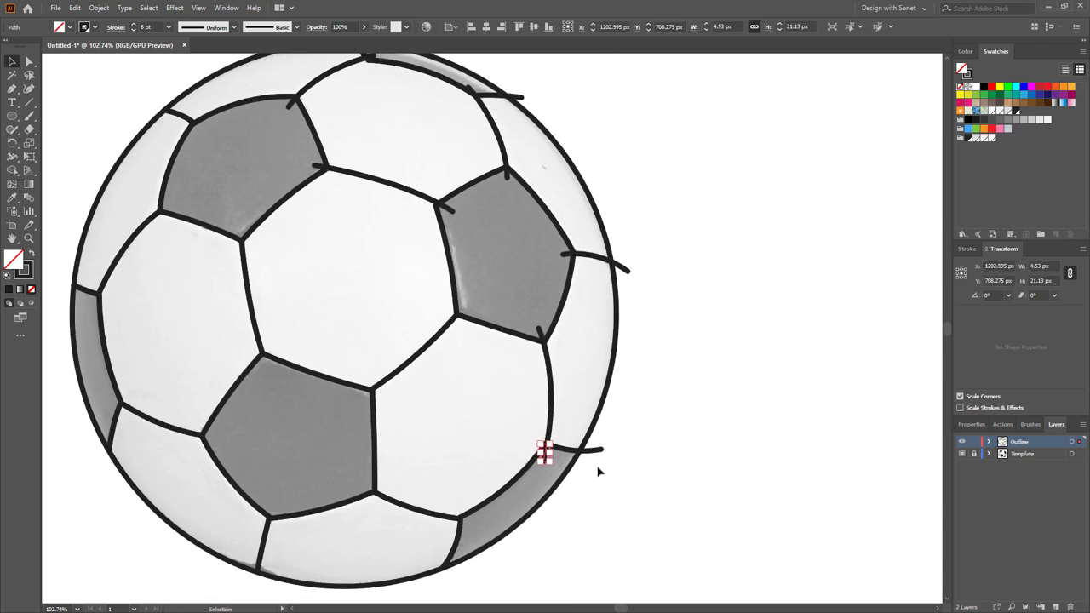
pyautogui.moveTo(603, 449); pyautogui.dragTo(580, 446)
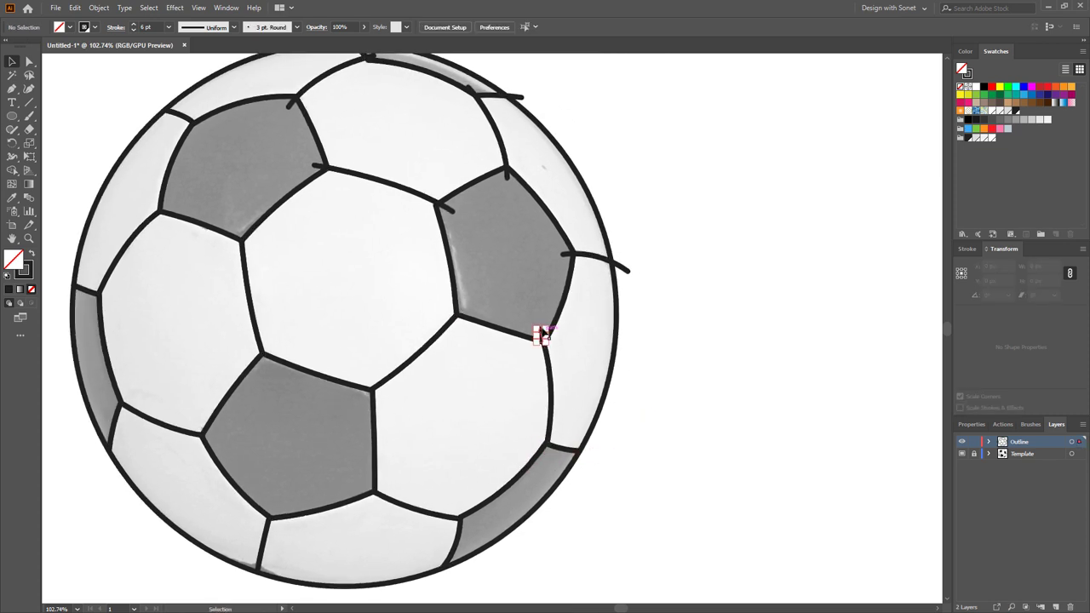
pyautogui.moveTo(628, 270); pyautogui.dragTo(613, 259)
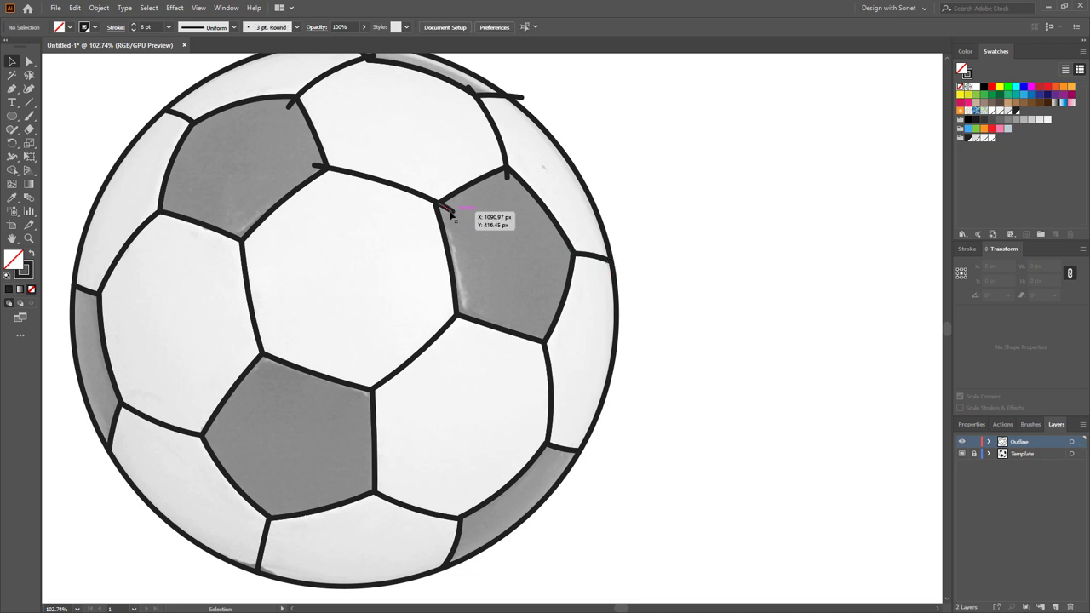
pyautogui.moveTo(451, 215); pyautogui.dragTo(438, 204)
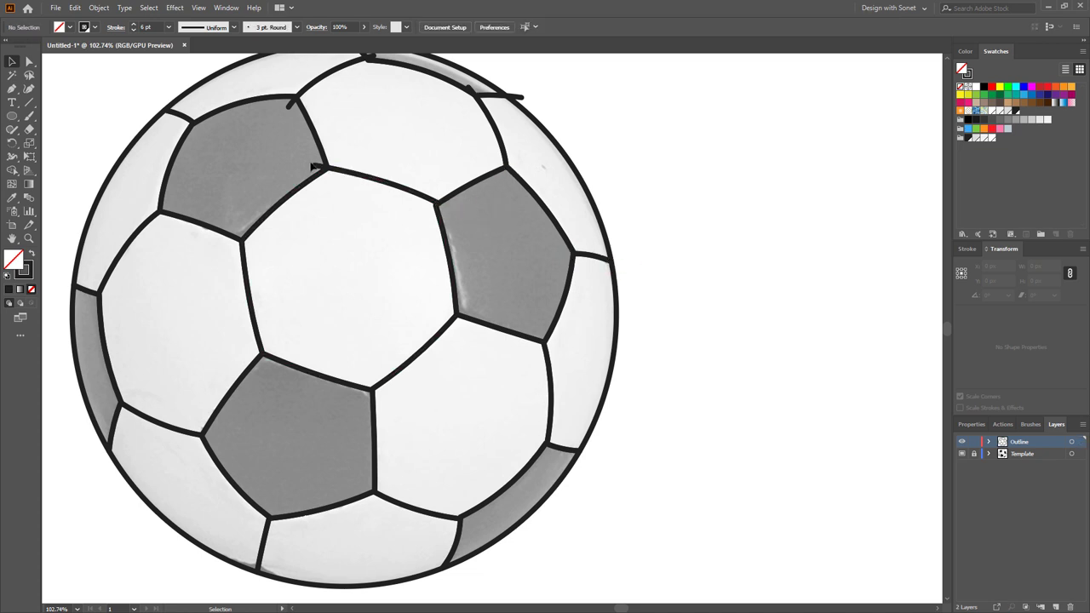
# Delete the remaining overhanging line ends at the upper-left pentagon's right and top corners and around the narrow panel on the ball's top edge
pyautogui.moveTo(314, 165); pyautogui.dragTo(327, 168)
pyautogui.moveTo(290, 106); pyautogui.dragTo(298, 96)
pyautogui.click(509, 191)
pyautogui.scroll(2, 527, 218)
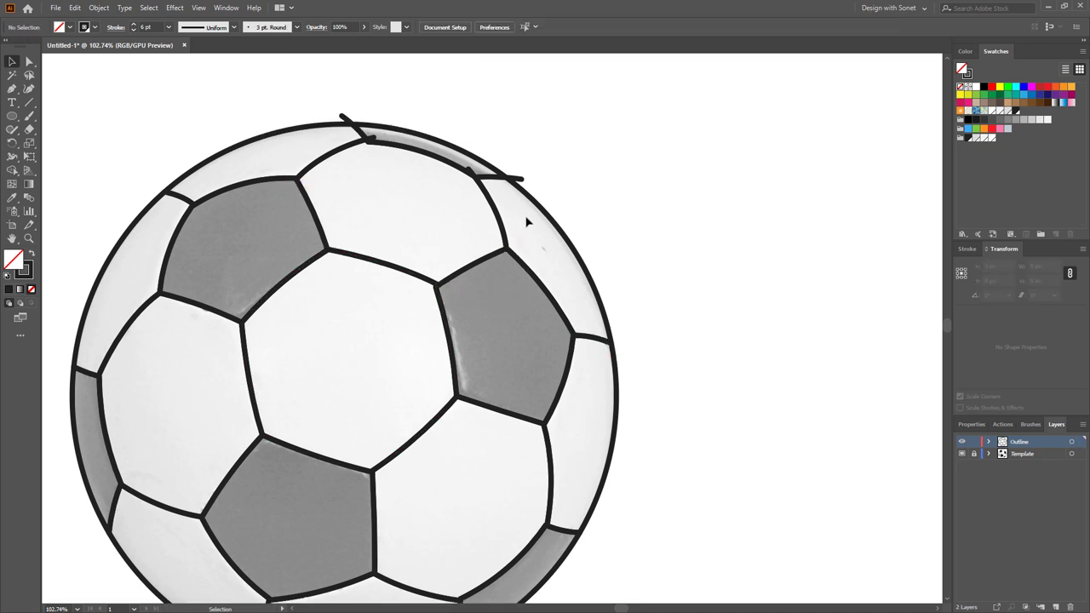
pyautogui.moveTo(523, 185); pyautogui.dragTo(505, 177)
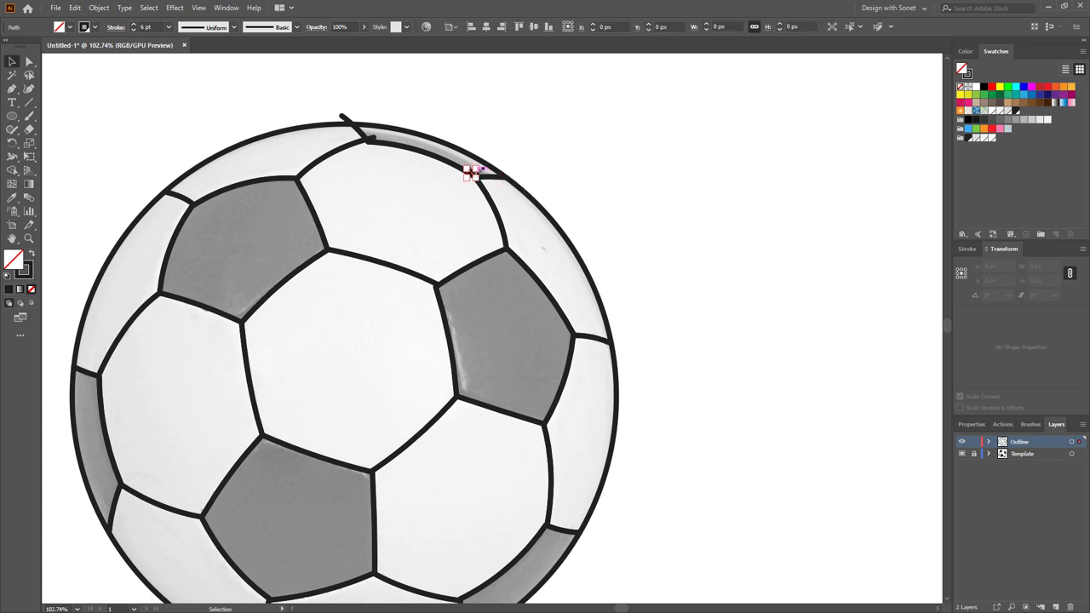
pyautogui.click(373, 139)
pyautogui.press('Delete')
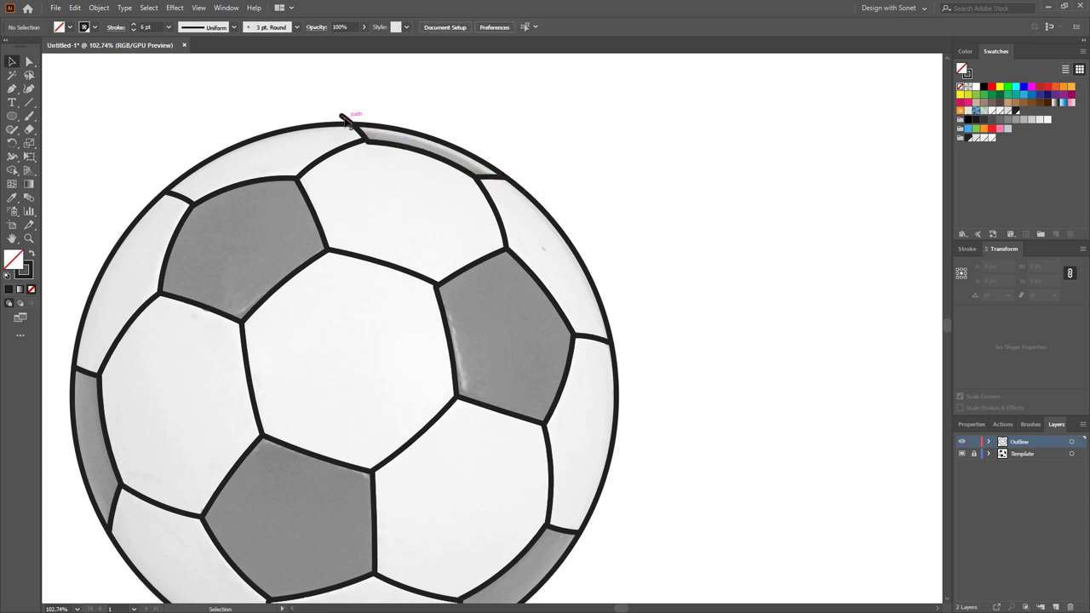
pyautogui.click(344, 117)
pyautogui.press('Delete')
# Move the central hexagon and several surrounding panels off the ball to test that they are separate shapes, and undo the moves
pyautogui.moveTo(371, 344); pyautogui.dragTo(473, 297)
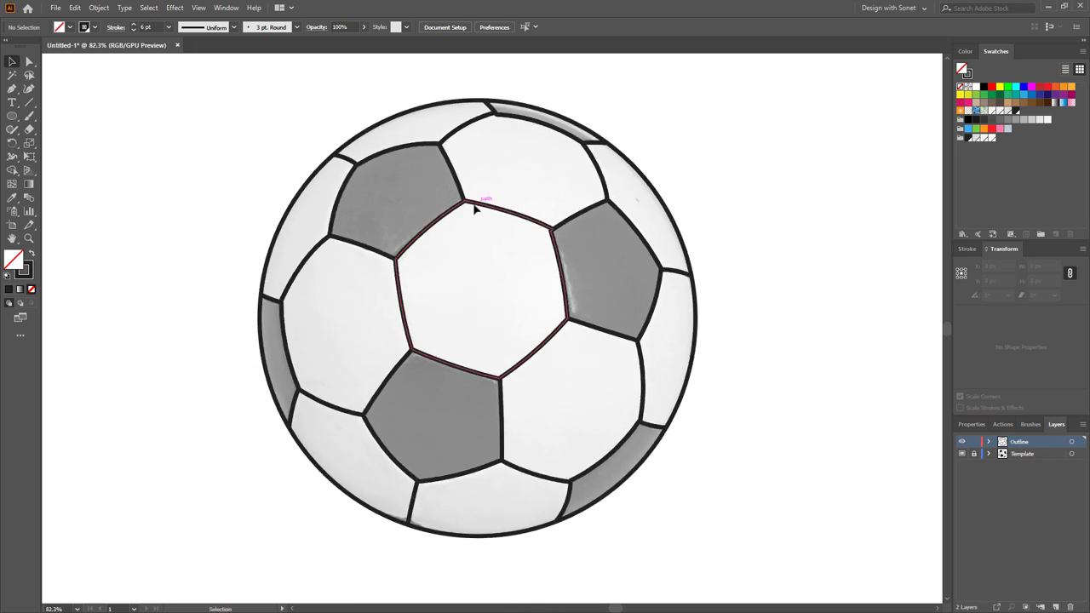
pyautogui.moveTo(491, 202); pyautogui.dragTo(795, 174)
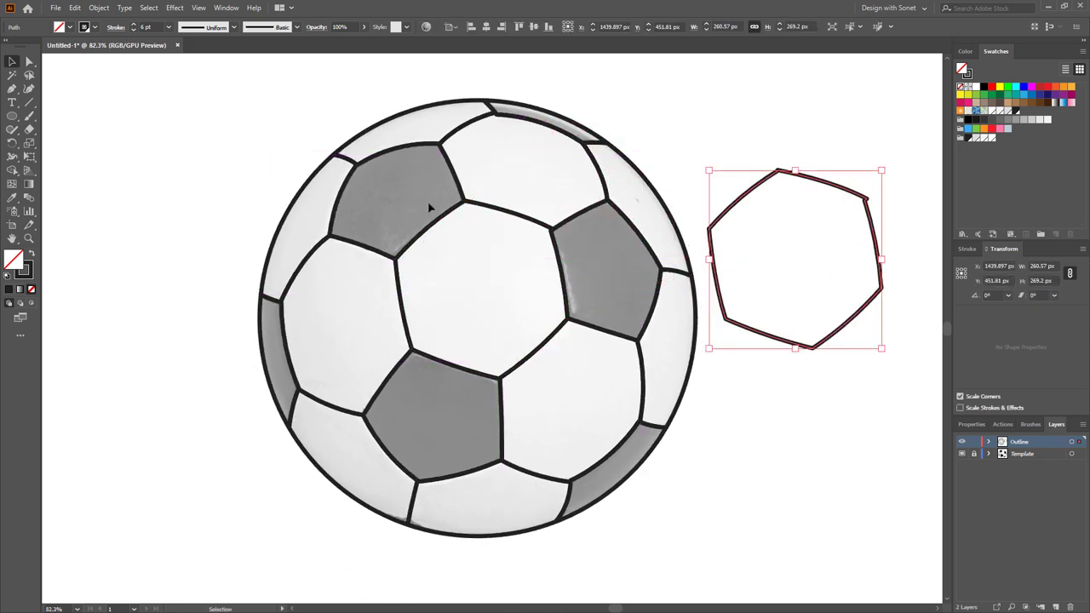
pyautogui.moveTo(468, 205); pyautogui.dragTo(825, 140)
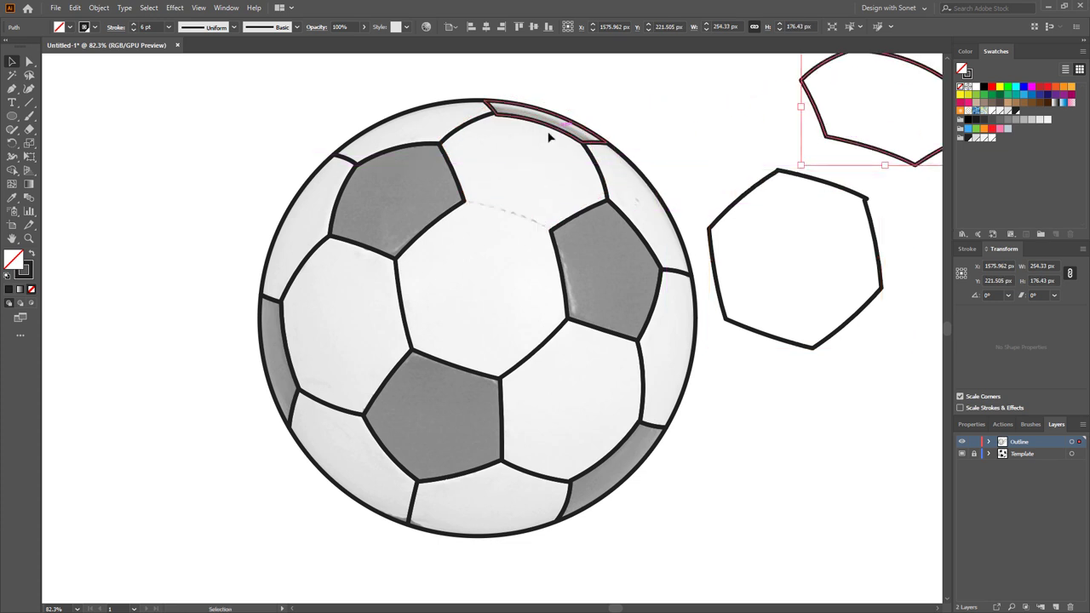
pyautogui.moveTo(552, 129); pyautogui.dragTo(684, 101)
pyautogui.moveTo(646, 177); pyautogui.dragTo(725, 519)
pyautogui.hotkey('ctrl', 'z')
pyautogui.hotkey('ctrl', 'z')
pyautogui.hotkey('ctrl', 'z')
pyautogui.hotkey('ctrl', 'z')
pyautogui.hotkey('ctrl', 'z')
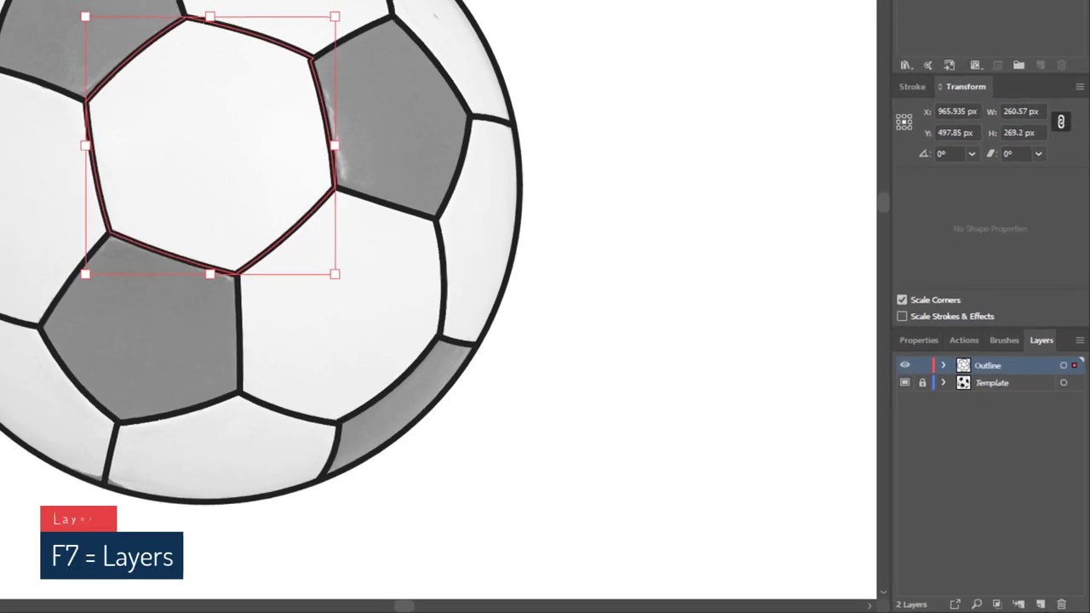
# Create a new layer named Color and place it directly below the Outline layer
pyautogui.click(1040, 604)
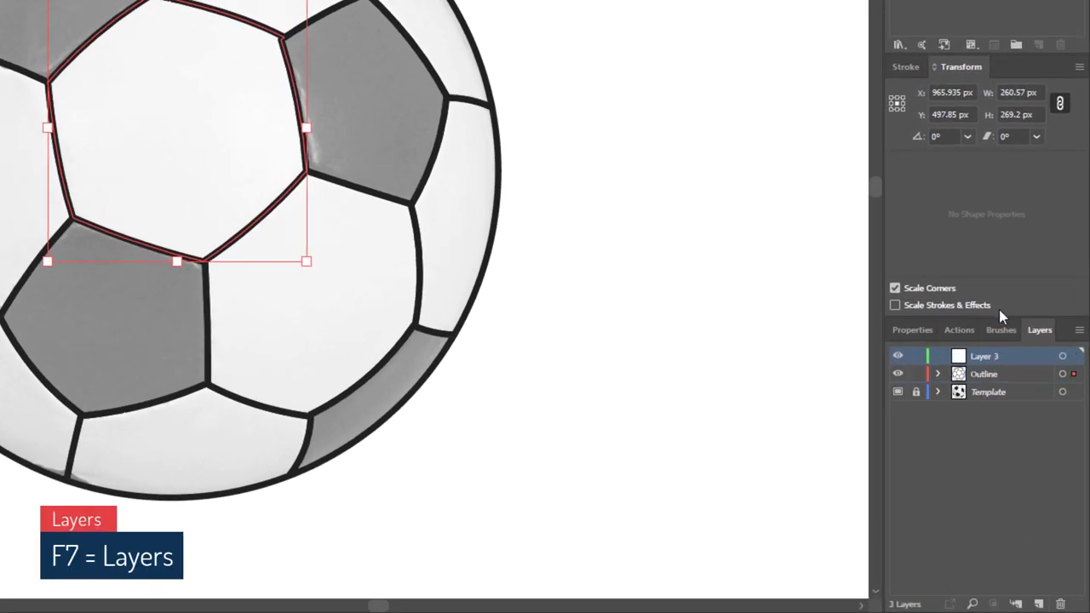
pyautogui.doubleClick(988, 357)
pyautogui.press('Return')
pyautogui.moveTo(995, 362); pyautogui.dragTo(992, 376)
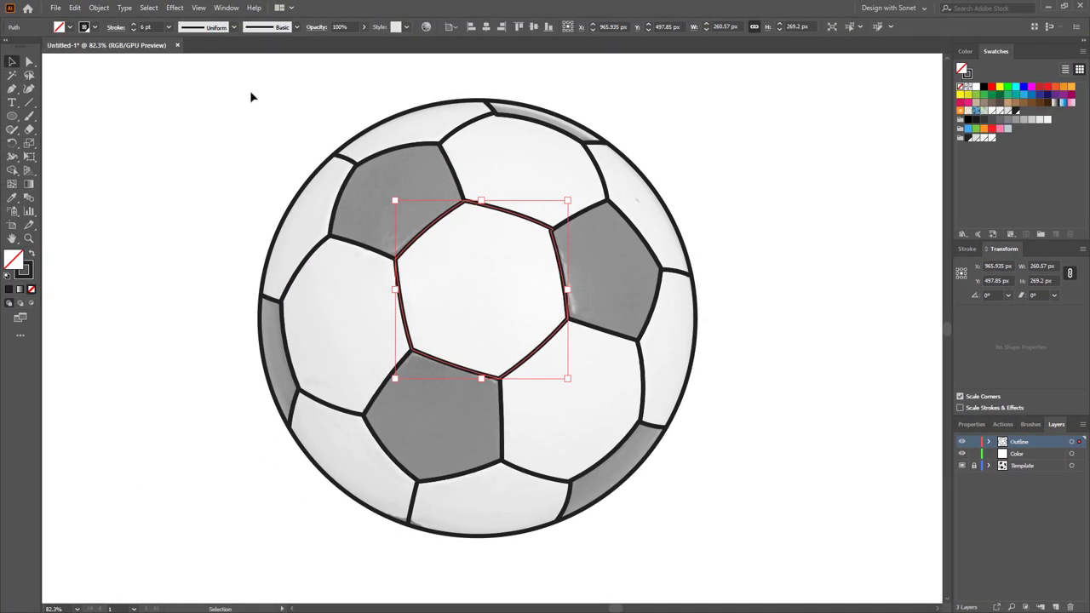
# Copy all the outline paths onto the Color layer and lock the Outline layer
pyautogui.hotkey('ctrl', 'a')
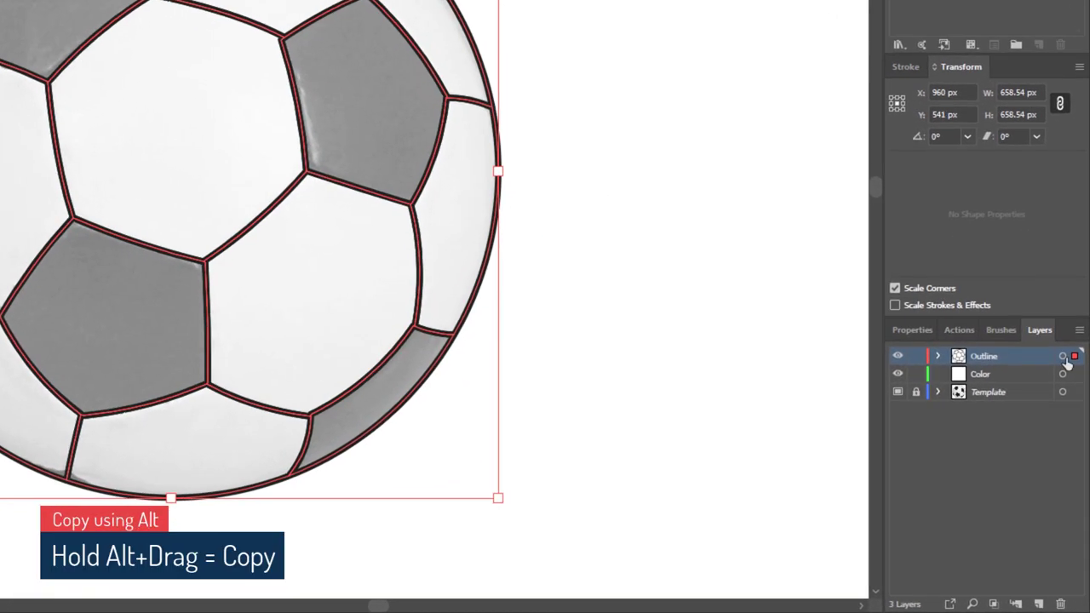
pyautogui.moveTo(1075, 361); pyautogui.dragTo(1075, 376)
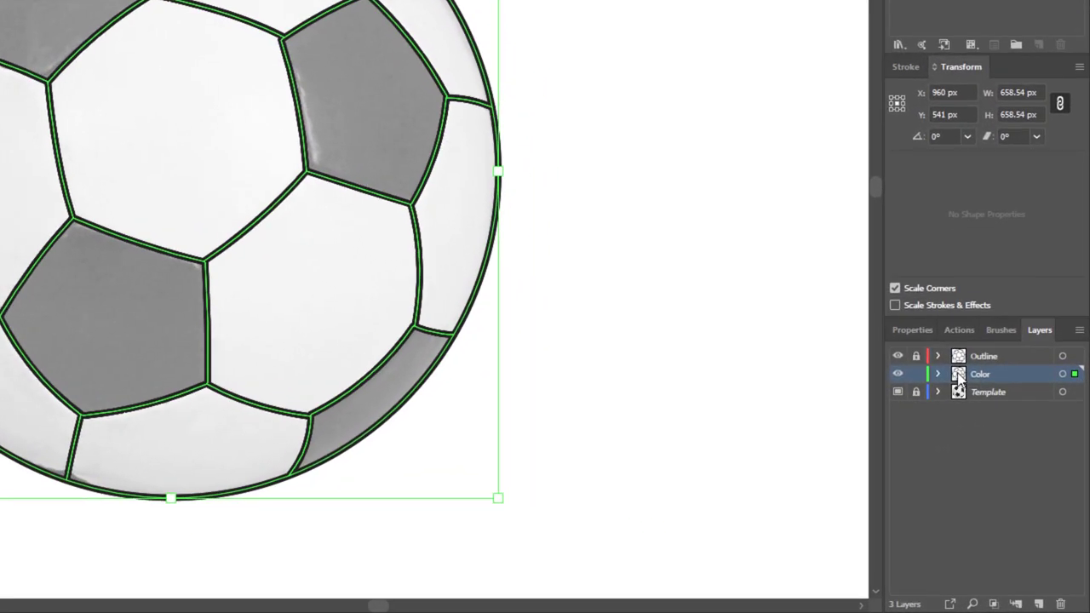
# Set the Color layer's highlight color to Cyan and deselect the paths
pyautogui.doubleClick(960, 380)
pyautogui.click(270, 117)
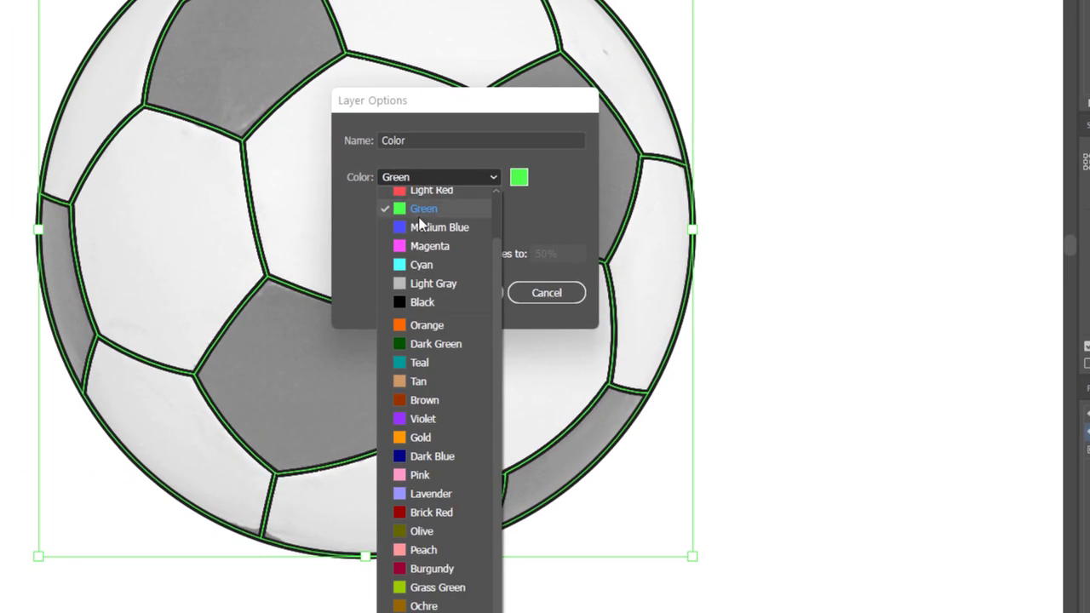
pyautogui.click(442, 266)
pyautogui.click(459, 300)
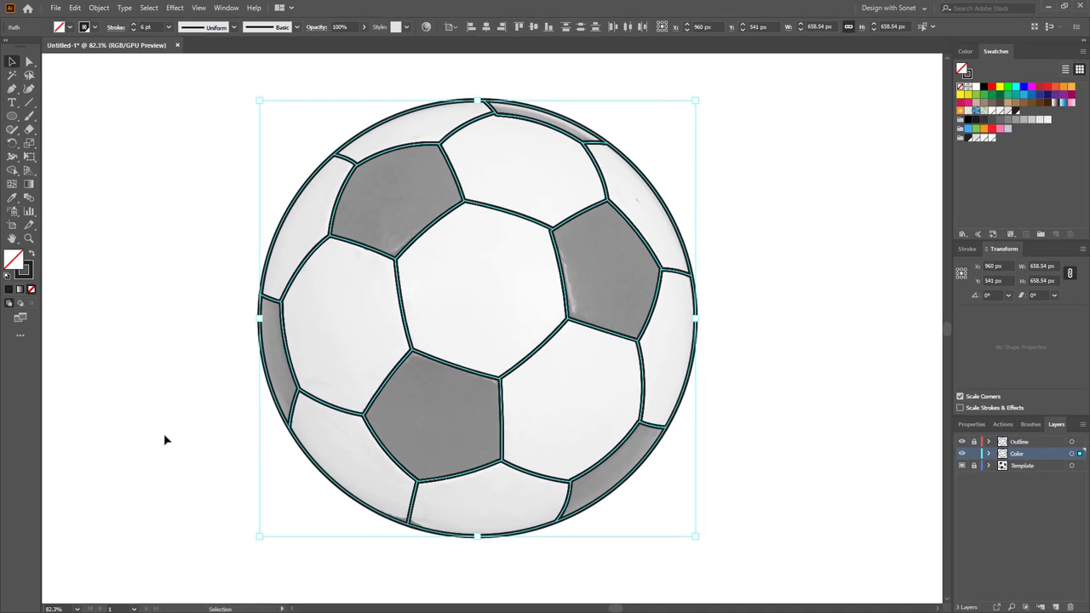
pyautogui.click(165, 439)
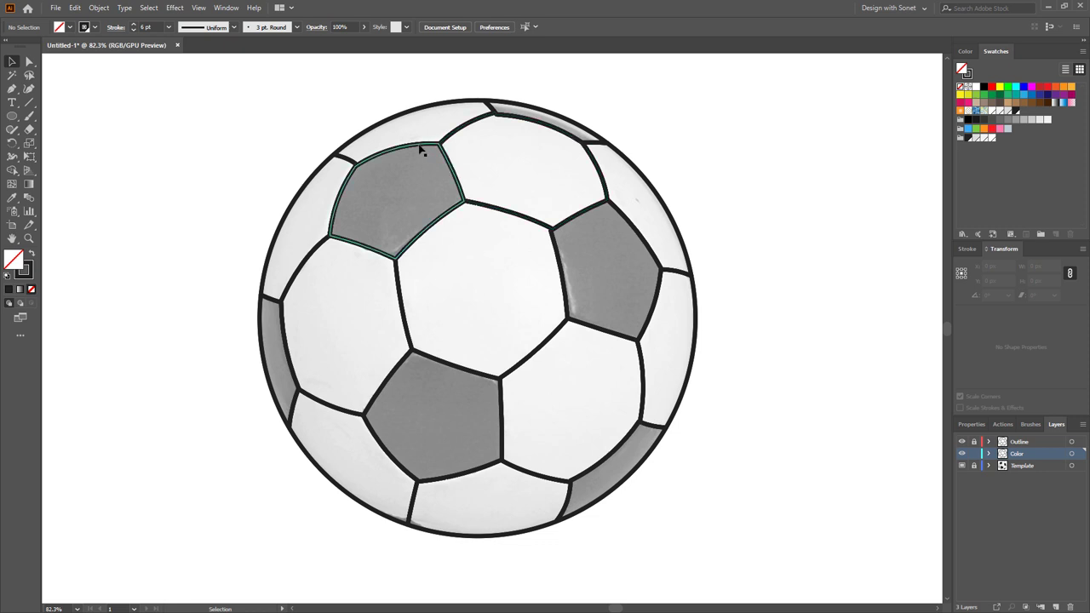
# Fill the upper-left pentagon, the right pentagon and the left-edge panel with black by swapping their fill and stroke
pyautogui.click(384, 199)
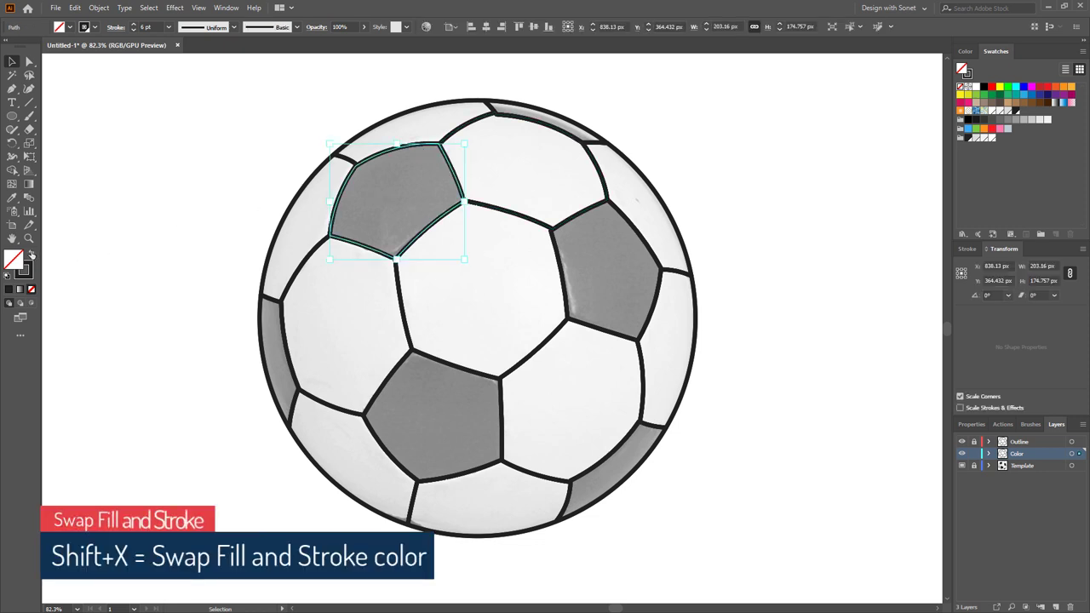
pyautogui.hotkey('shift', 'x')
pyautogui.click(98, 256)
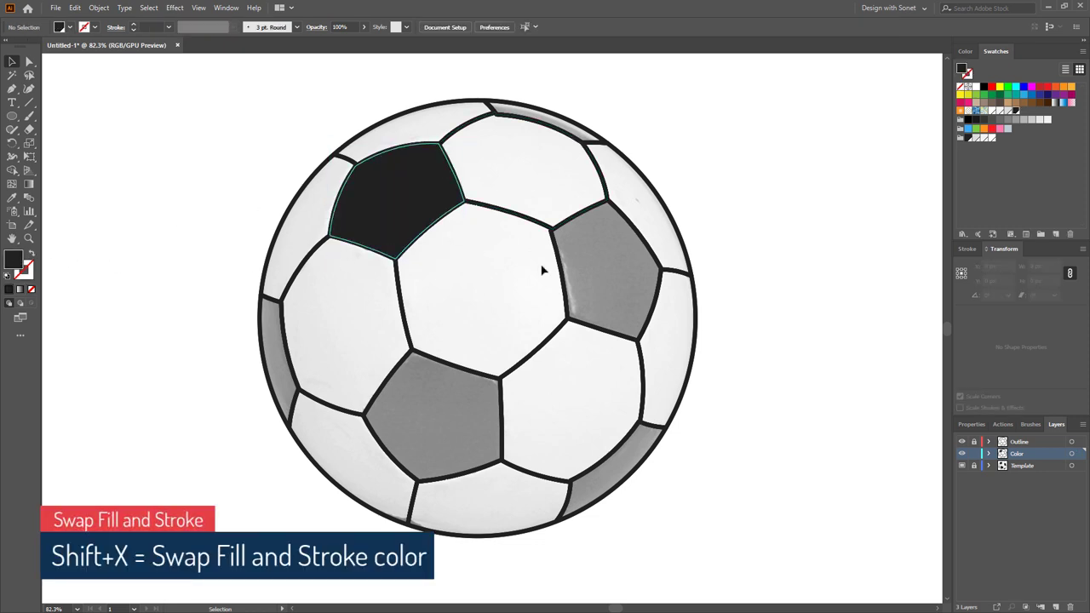
pyautogui.click(606, 235)
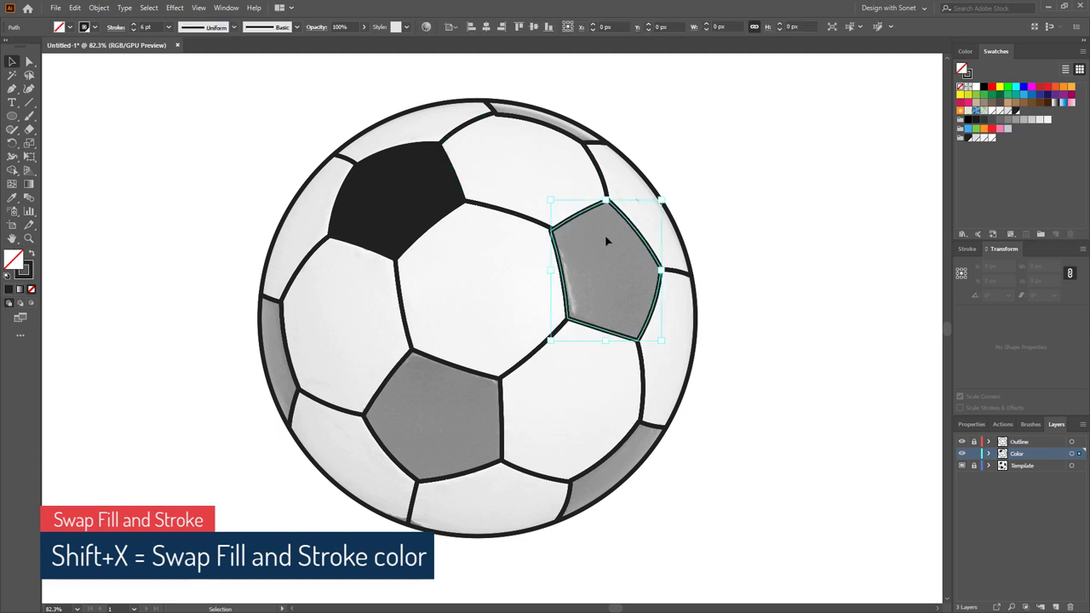
pyautogui.click(32, 255)
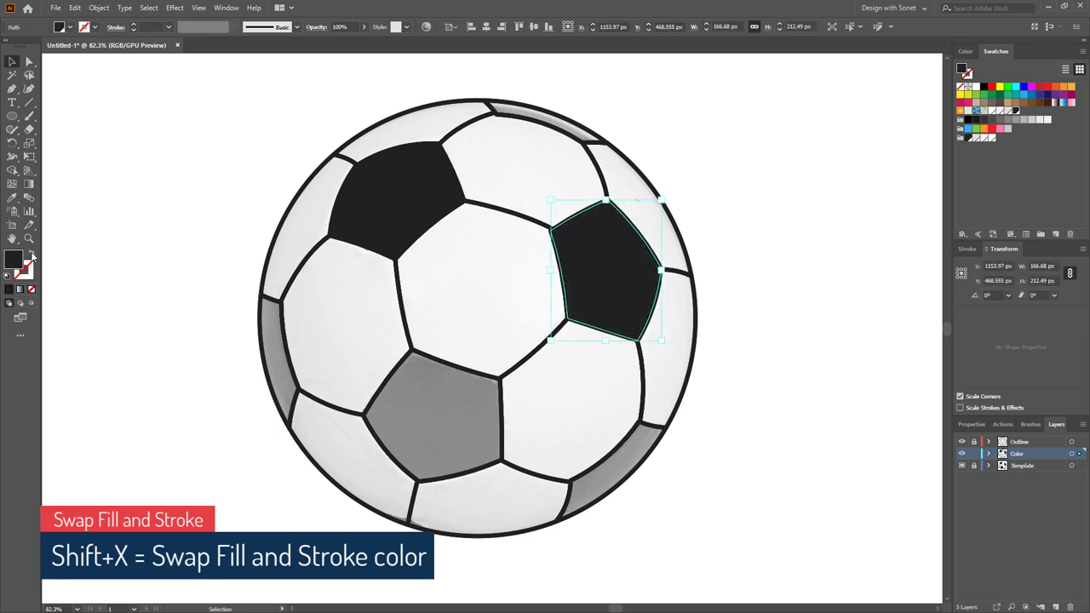
pyautogui.click(274, 305)
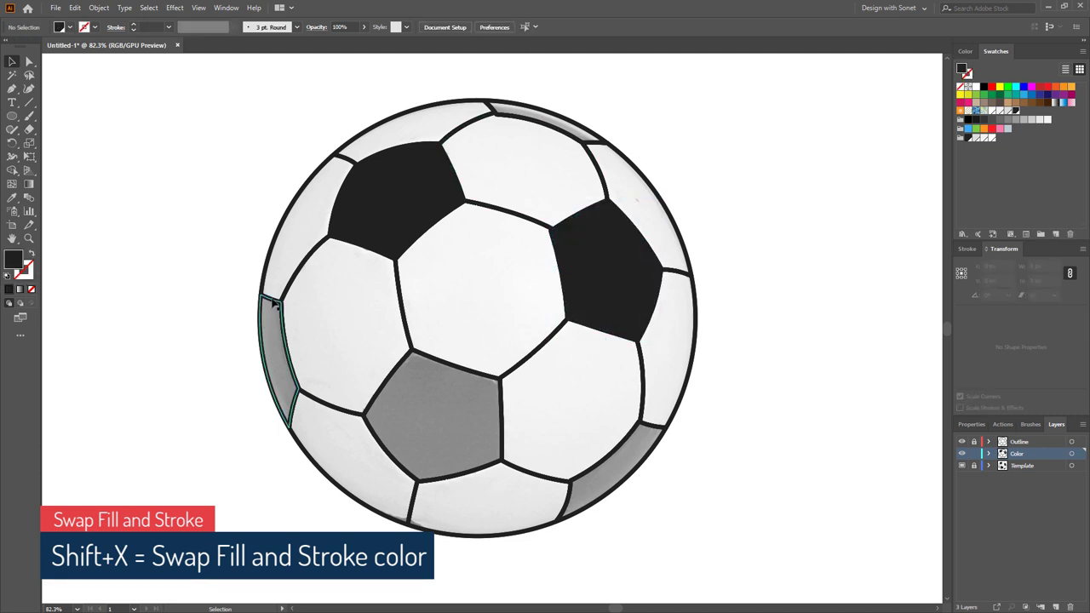
pyautogui.click(32, 256)
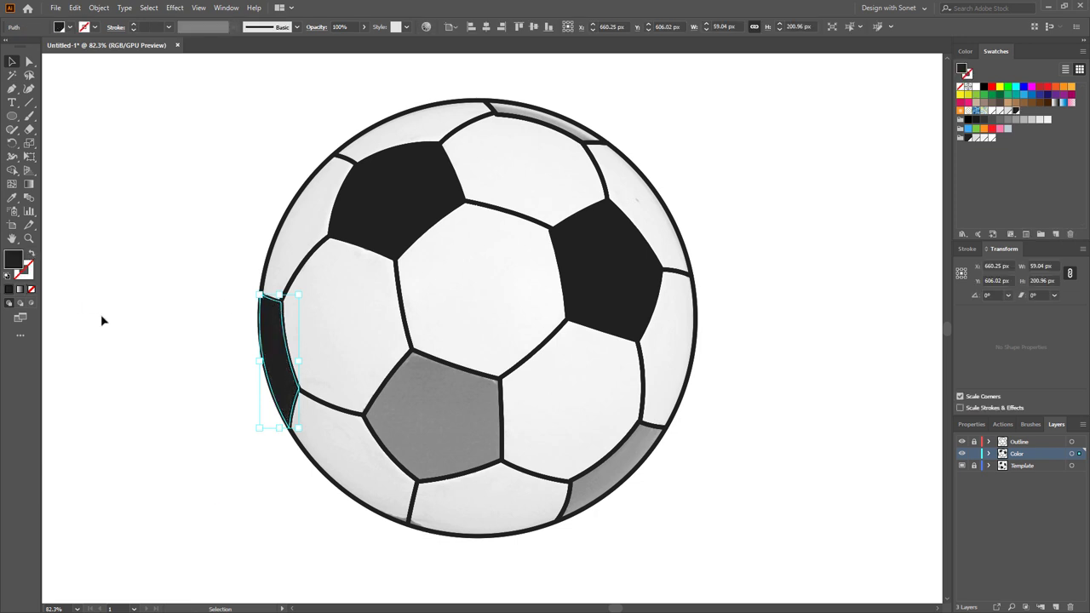
# Fill the lower pentagon with black by swapping its fill and stroke, and deselect it
pyautogui.click(438, 369)
pyautogui.click(402, 370)
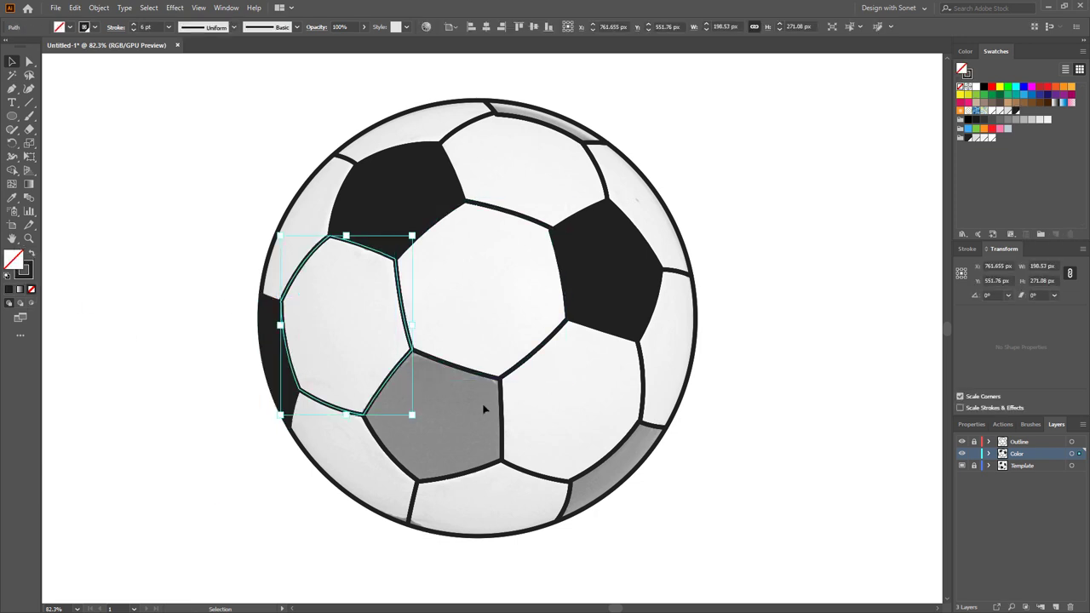
pyautogui.click(501, 426)
pyautogui.click(460, 476)
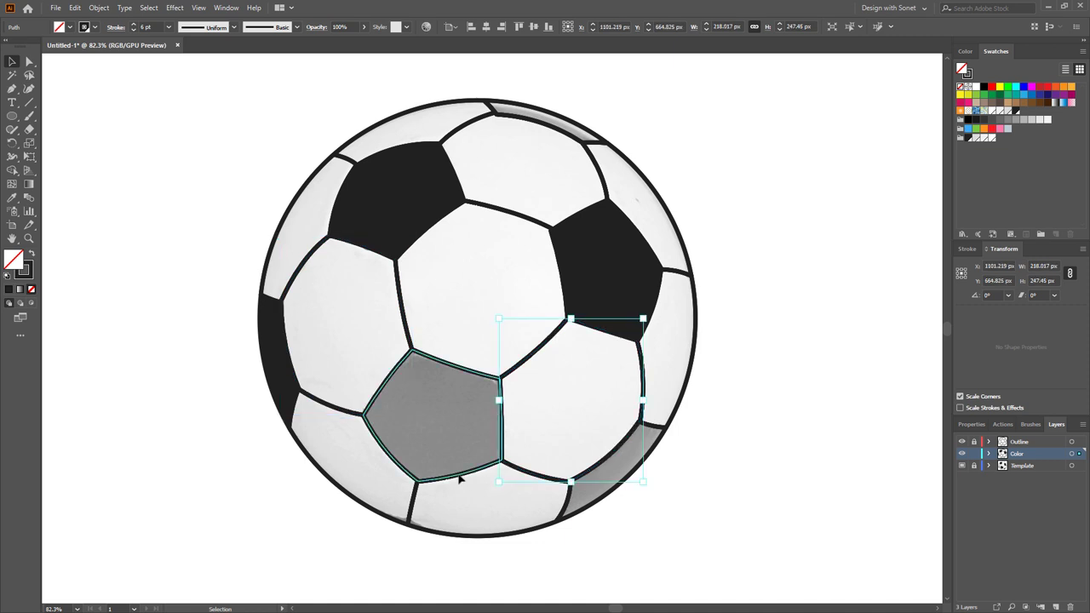
pyautogui.click(30, 254)
pyautogui.click(88, 263)
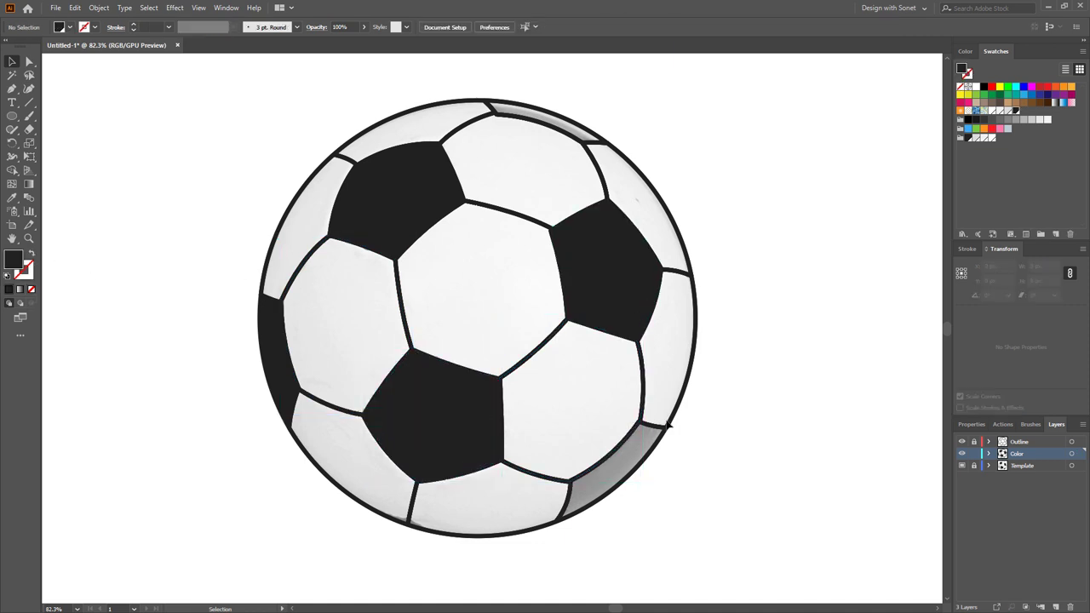
# Fill the lower-right edge panel and the narrow top-edge panel with black by swapping their fill and stroke, and deselect
pyautogui.click(661, 431)
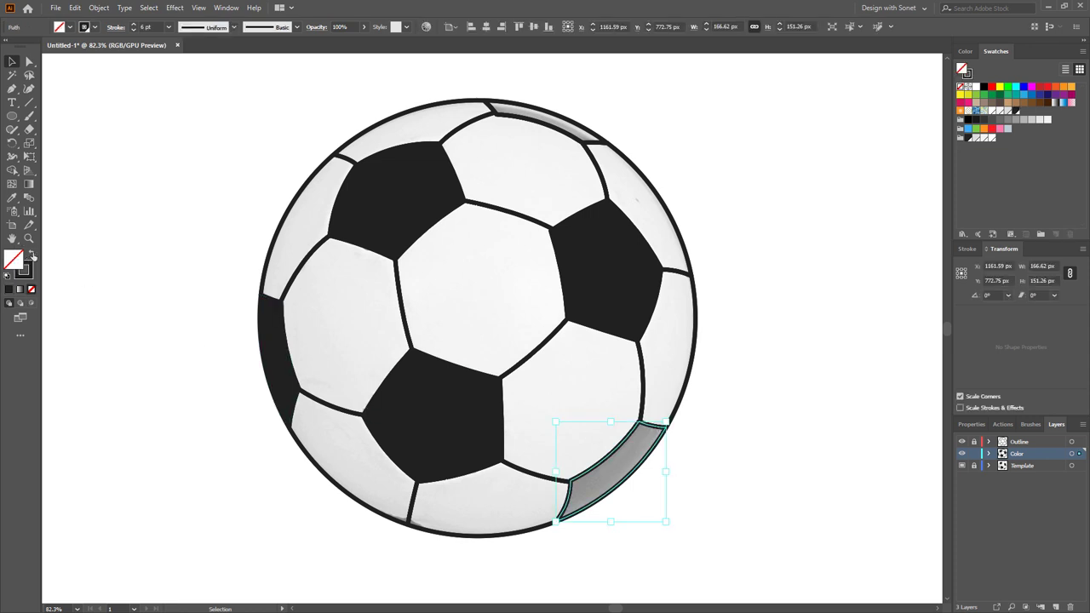
pyautogui.click(31, 254)
pyautogui.click(546, 78)
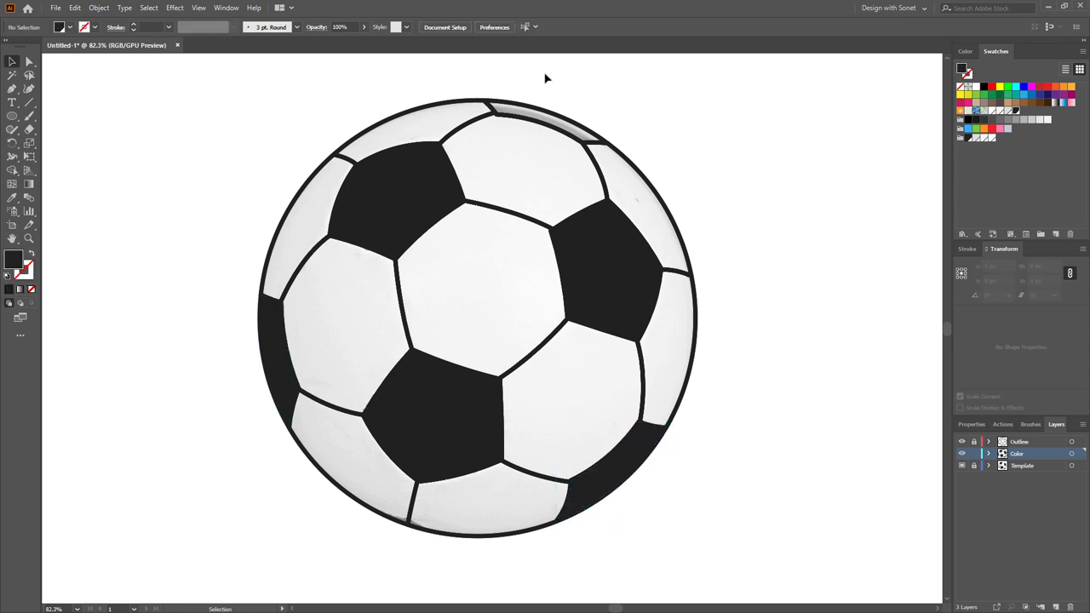
pyautogui.click(495, 109)
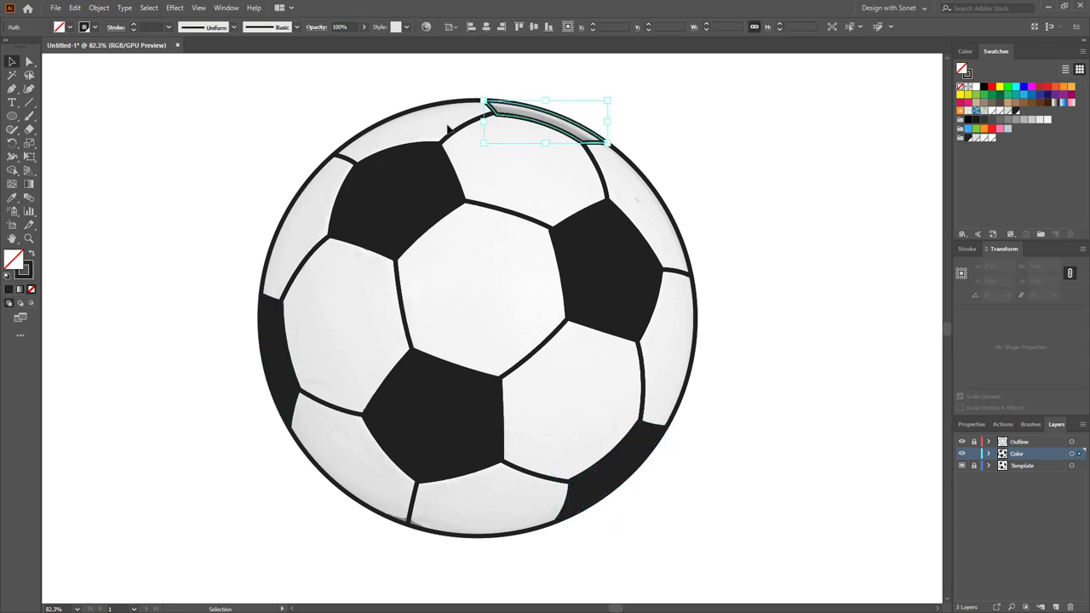
pyautogui.click(32, 254)
pyautogui.click(111, 287)
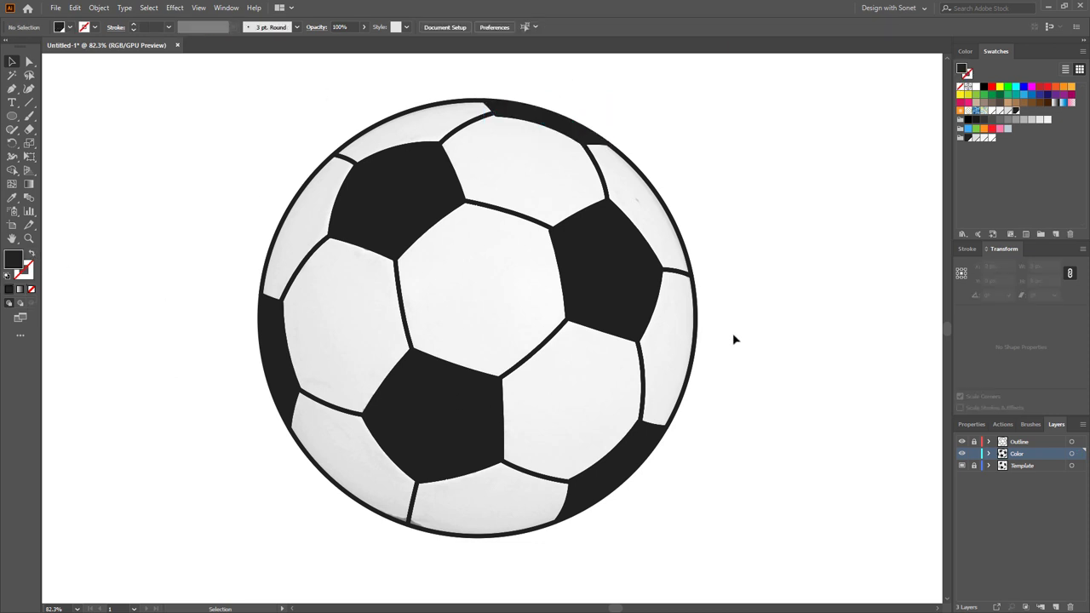
# Swap the fill and stroke of the upper-left edge panel, fill it with white, and deselect it
pyautogui.click(376, 131)
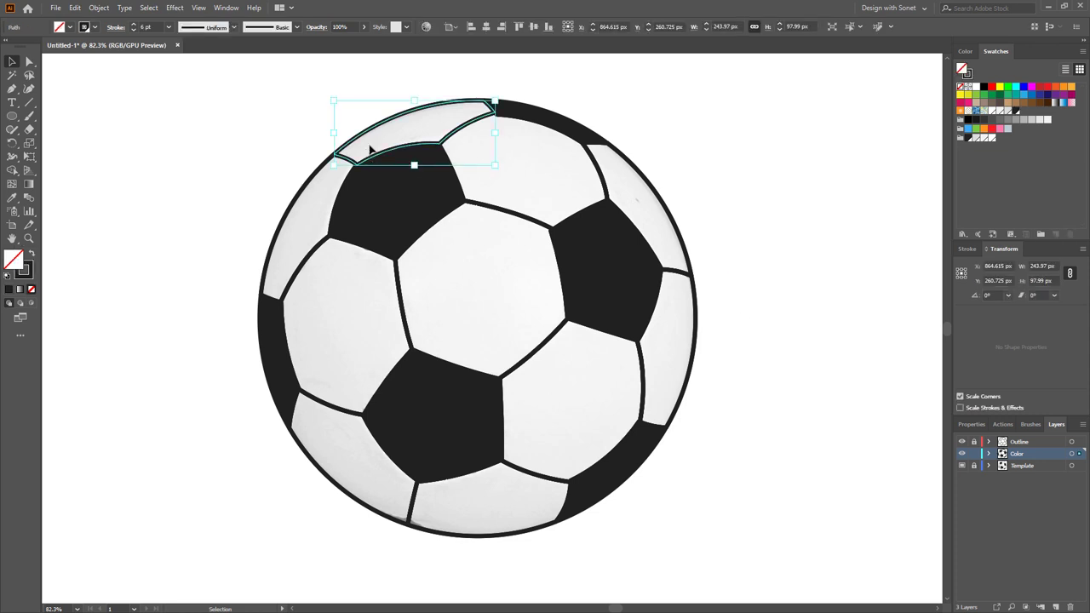
pyautogui.click(32, 254)
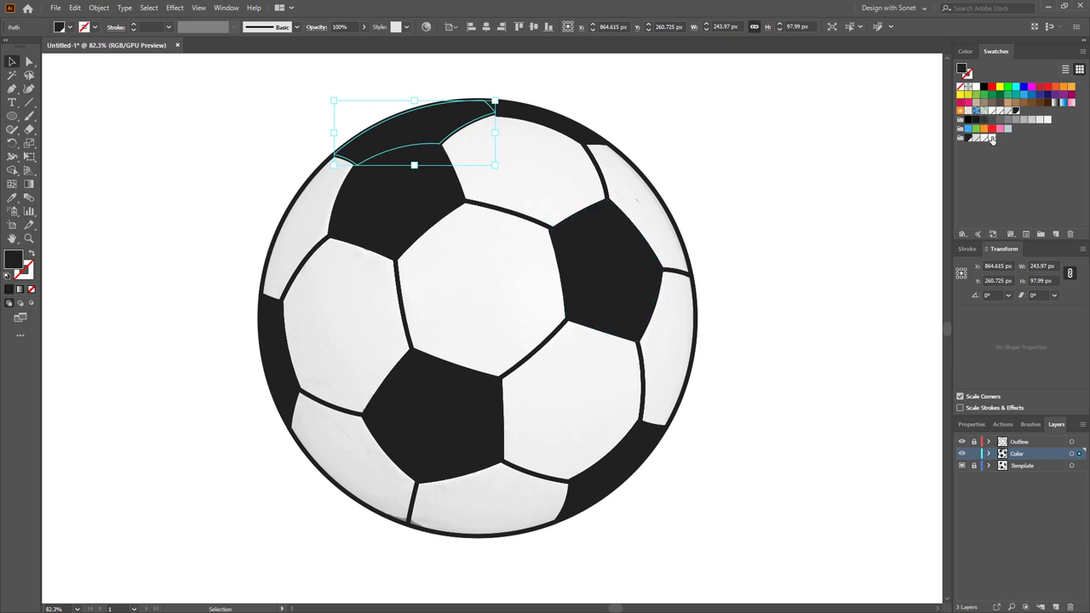
pyautogui.click(992, 139)
pyautogui.click(810, 195)
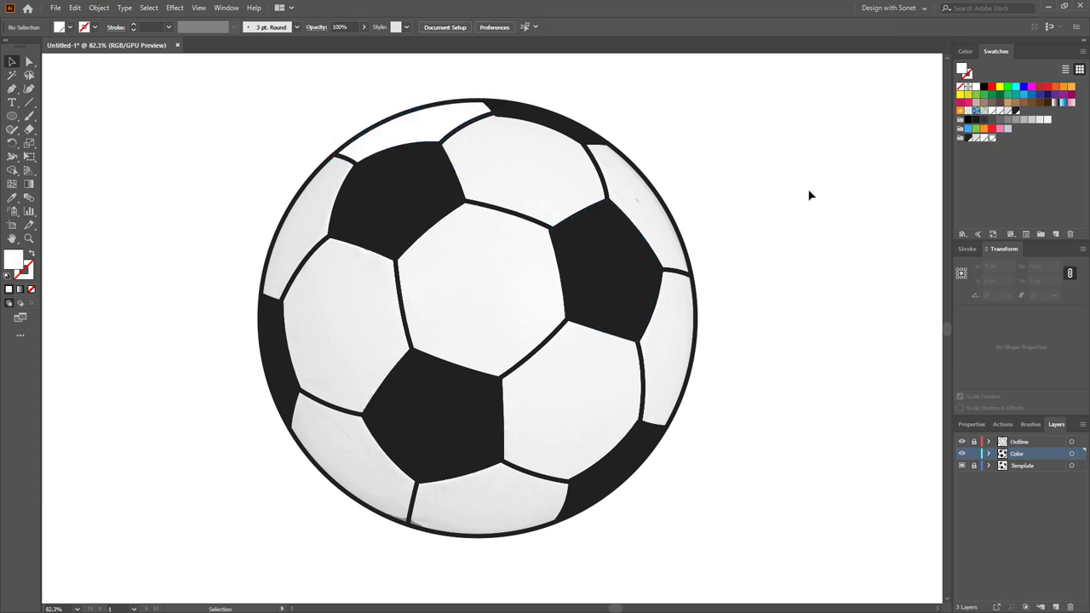
# Select all remaining unfilled panels together, swap their fill and stroke, fill them with white, and deselect them
pyautogui.click(284, 230)
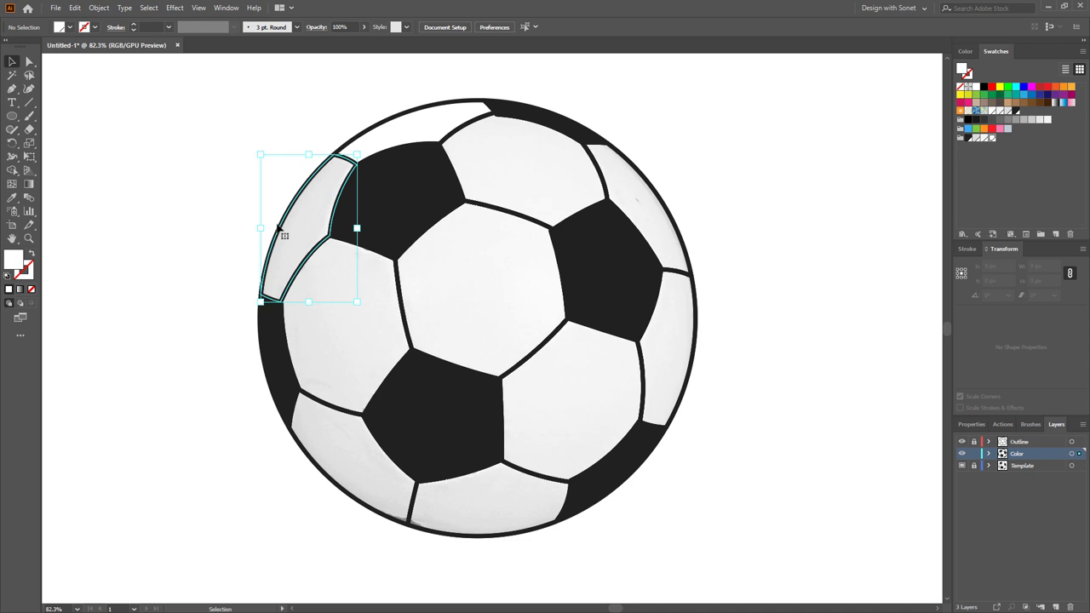
pyautogui.keyDown('shift'); pyautogui.click(403, 303); pyautogui.keyUp('shift')
pyautogui.keyDown('shift'); pyautogui.click(328, 396); pyautogui.keyUp('shift')
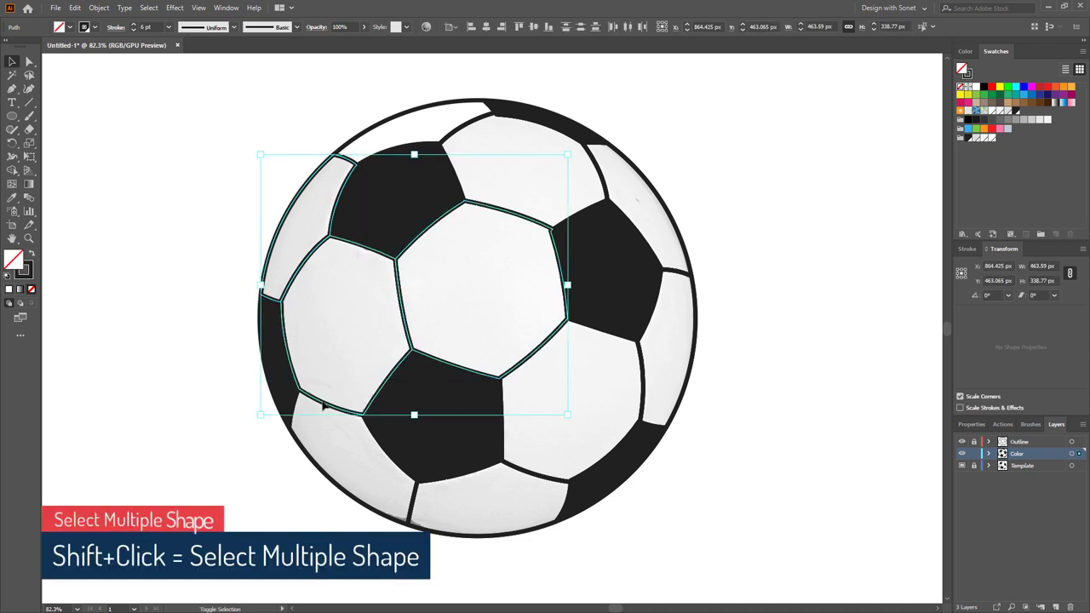
pyautogui.keyDown('shift'); pyautogui.click(322, 473); pyautogui.keyUp('shift')
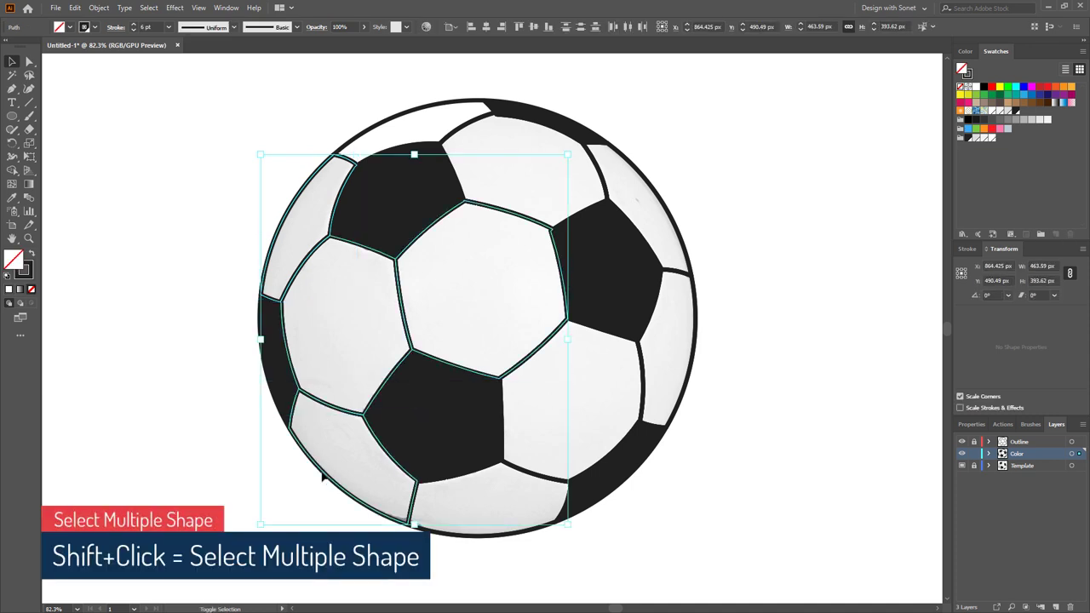
pyautogui.keyDown('shift'); pyautogui.click(516, 473); pyautogui.keyUp('shift')
pyautogui.keyDown('shift'); pyautogui.click(522, 478); pyautogui.keyUp('shift')
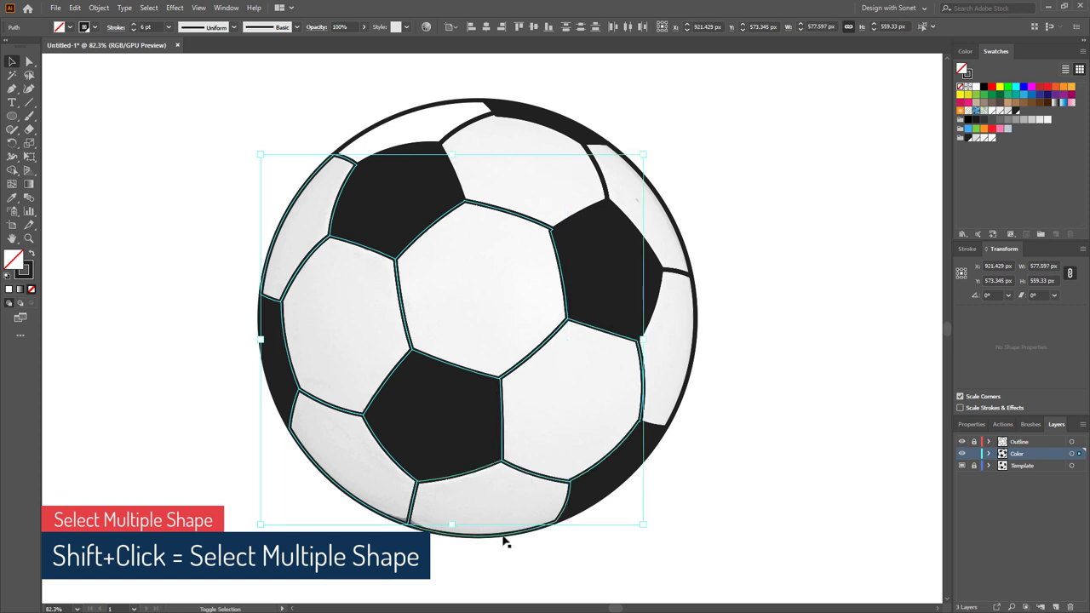
pyautogui.keyDown('shift'); pyautogui.click(692, 359); pyautogui.keyUp('shift')
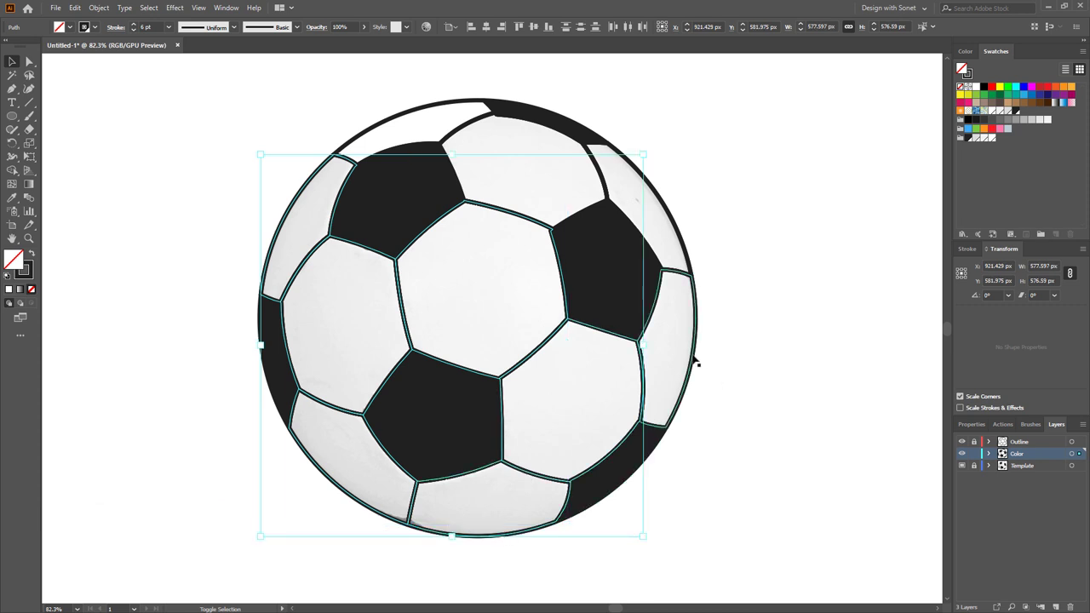
pyautogui.keyDown('shift'); pyautogui.click(663, 204); pyautogui.keyUp('shift')
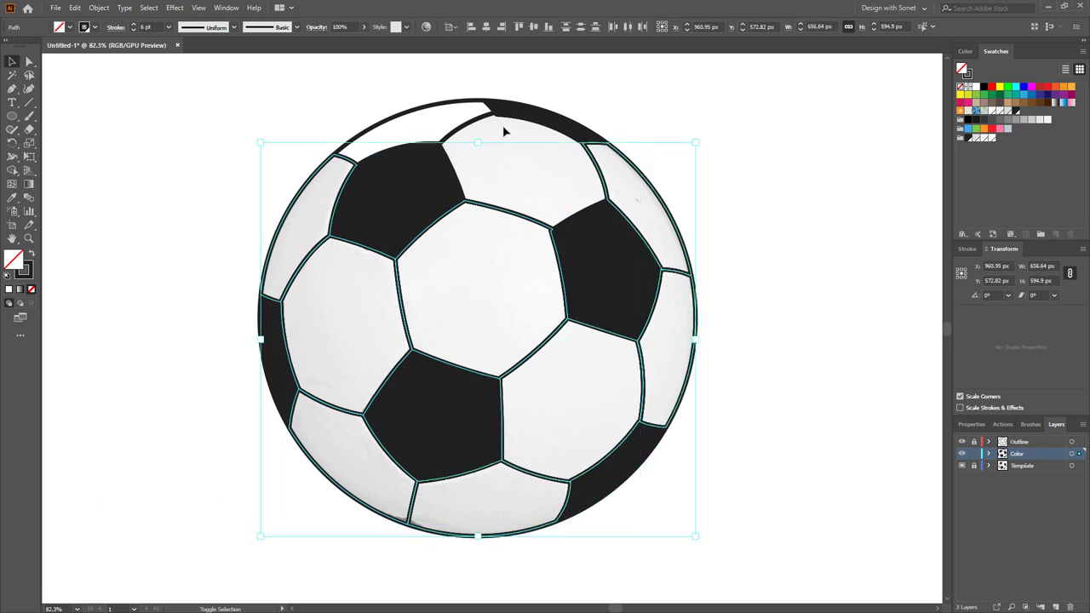
pyautogui.keyDown('shift'); pyautogui.click(475, 125); pyautogui.keyUp('shift')
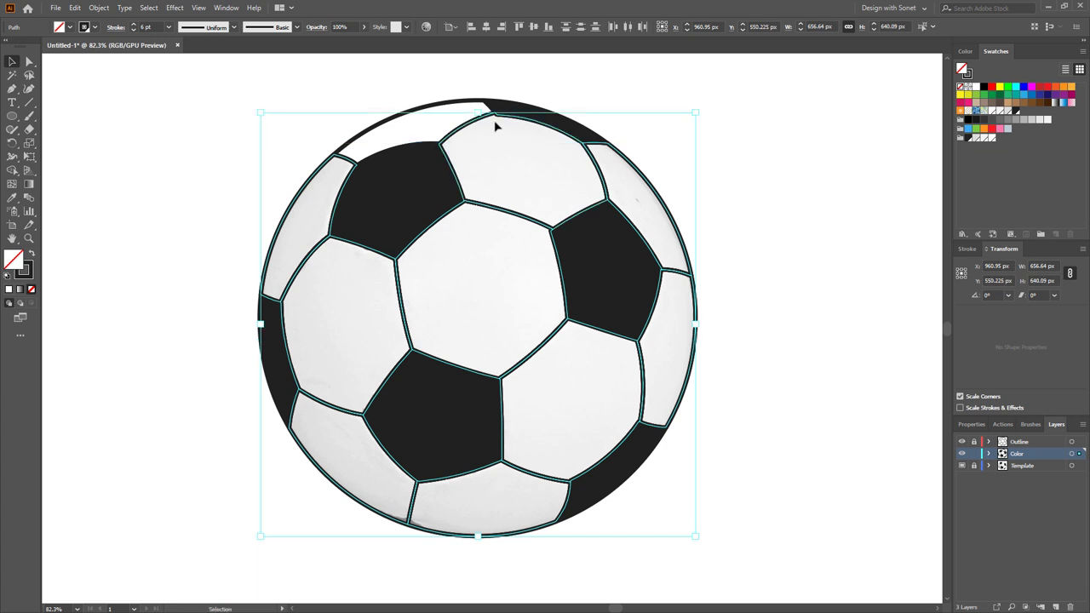
pyautogui.click(32, 255)
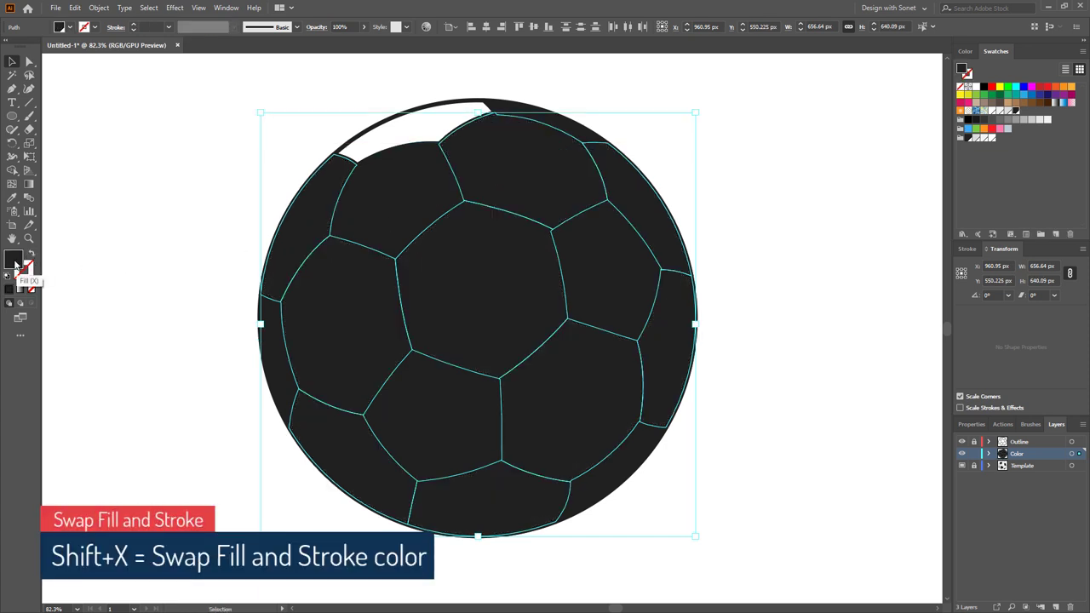
pyautogui.hotkey('shift', 'x')
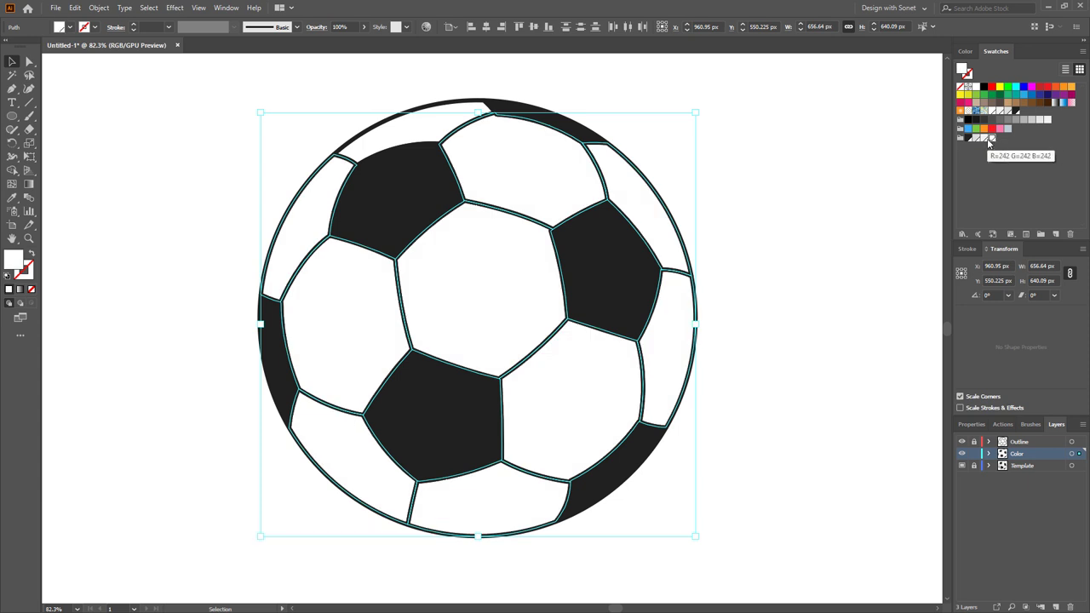
pyautogui.click(781, 272)
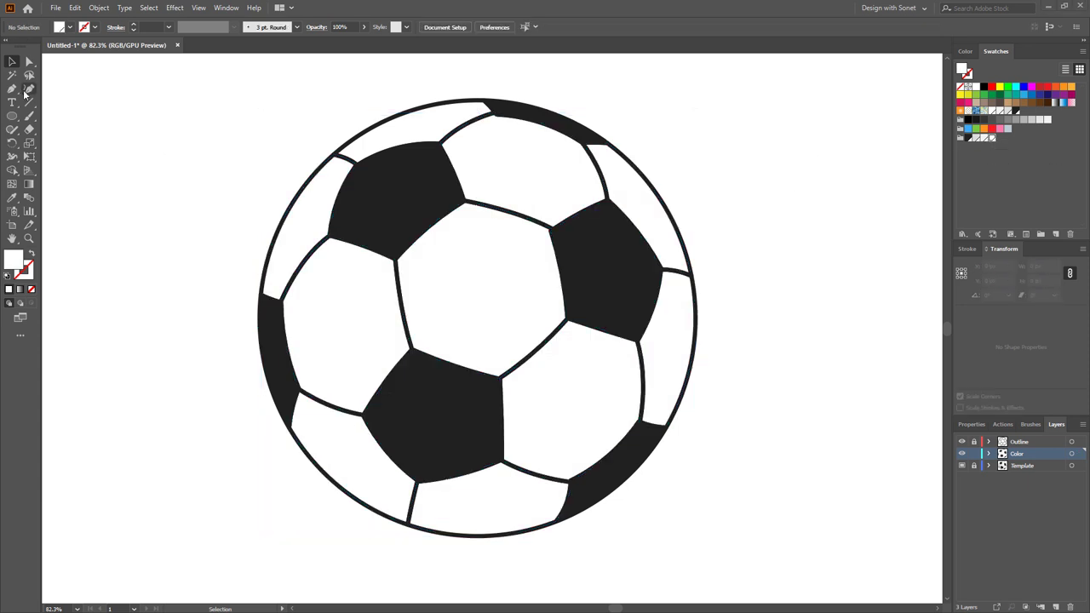
# Draw an open curved highlight path about 53 by 53 px inside the upper-left pentagon's upper-left corner, with a white stroke and no fill
pyautogui.press('p')
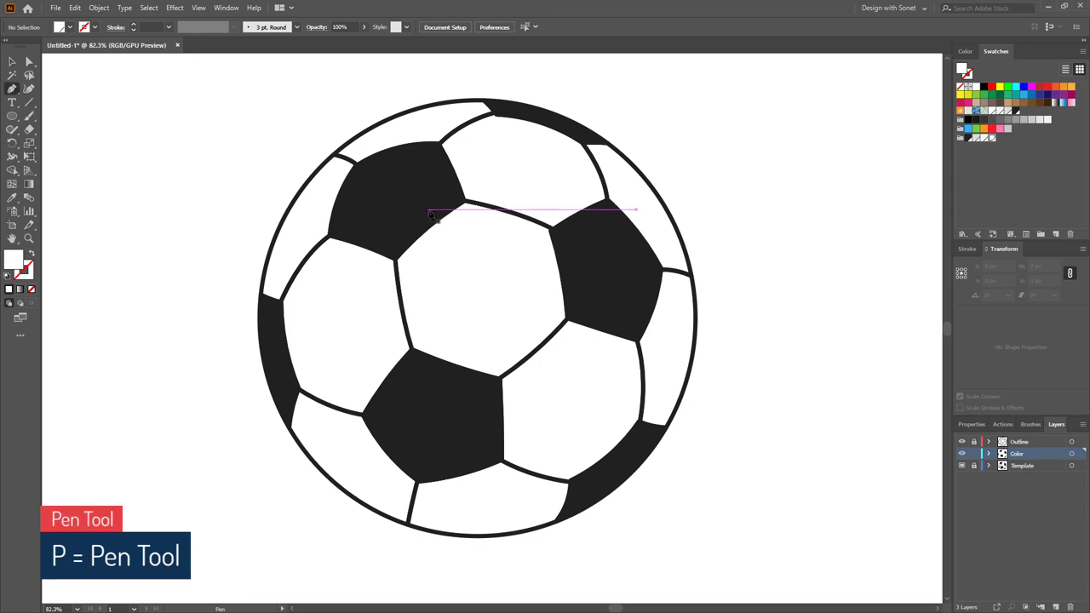
pyautogui.hotkey('ctrl', 'space')
pyautogui.moveTo(368, 166); pyautogui.dragTo(597, 232)
pyautogui.moveTo(479, 248); pyautogui.dragTo(474, 261)
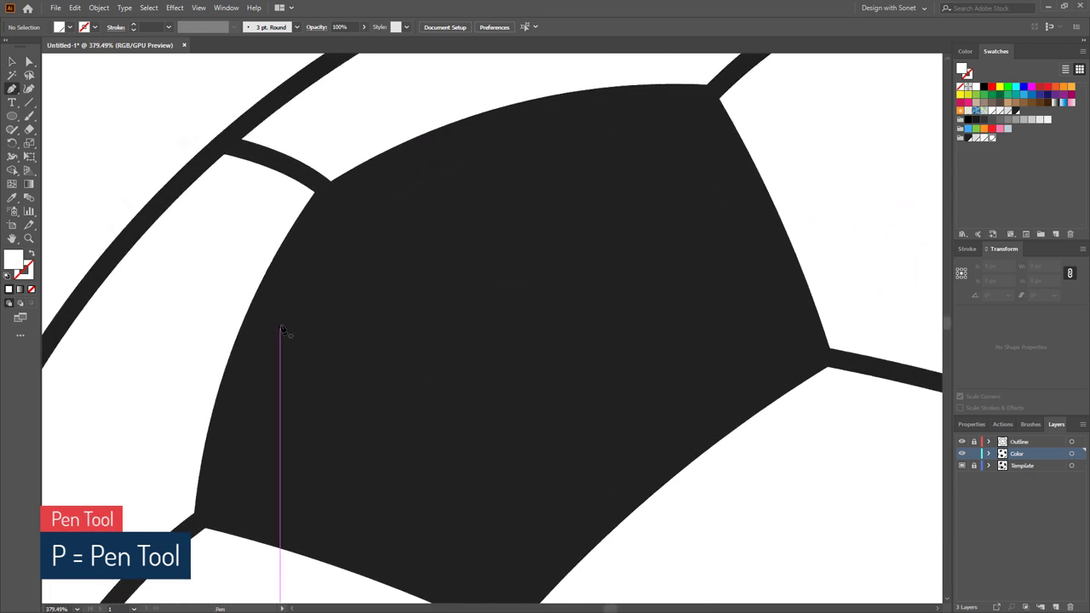
pyautogui.click(339, 206)
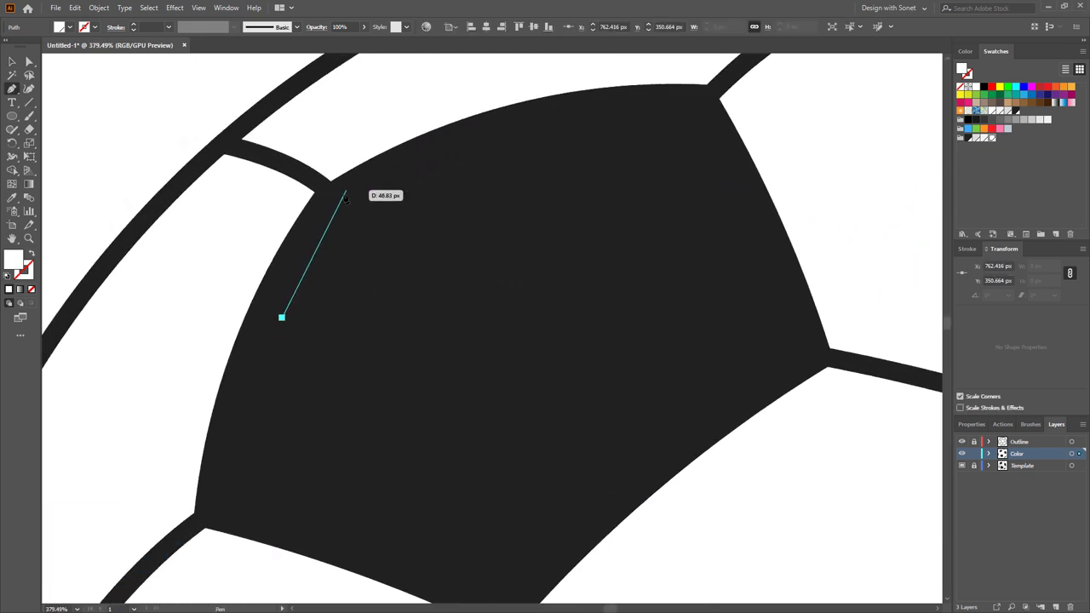
pyautogui.moveTo(339, 206); pyautogui.dragTo(375, 162)
pyautogui.click(339, 205)
pyautogui.moveTo(439, 199); pyautogui.dragTo(398, 229)
pyautogui.moveTo(403, 186); pyautogui.dragTo(463, 163)
pyautogui.click(243, 347)
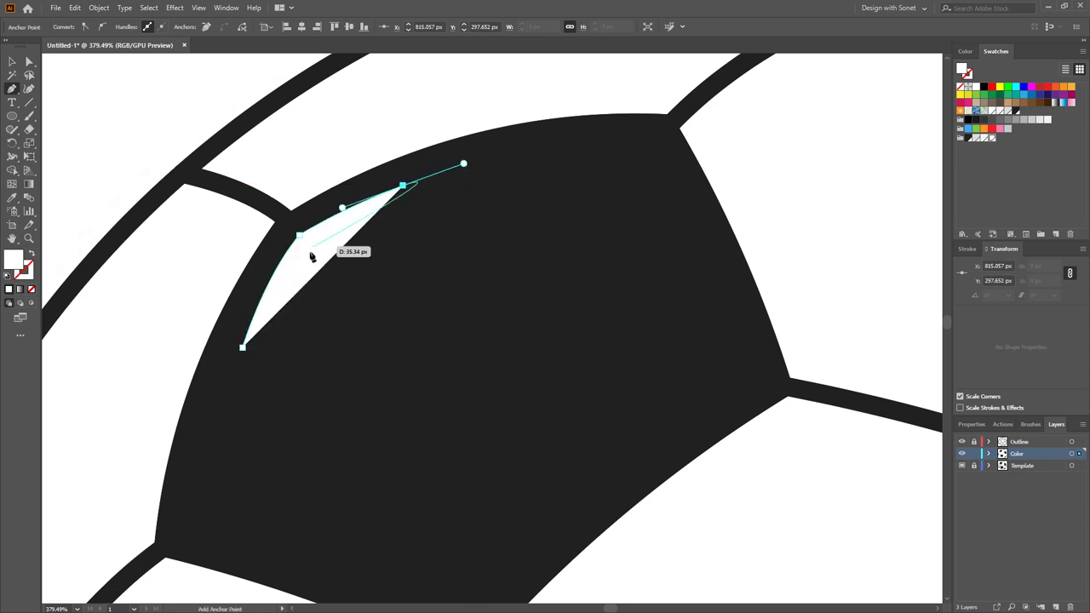
pyautogui.click(30, 254)
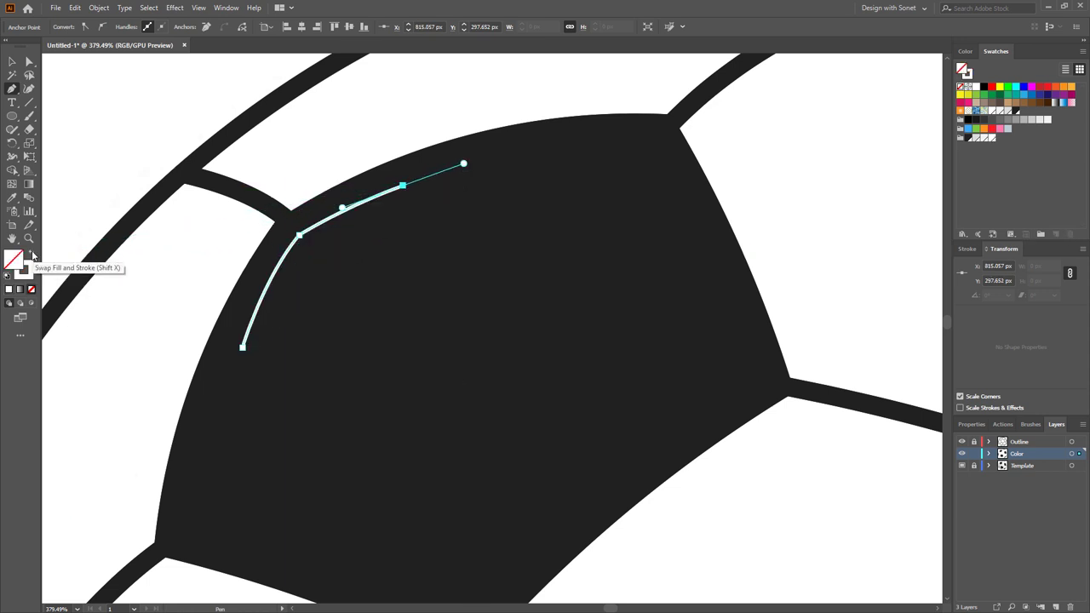
pyautogui.keyDown('ctrl'); pyautogui.click(211, 289); pyautogui.keyUp('ctrl')
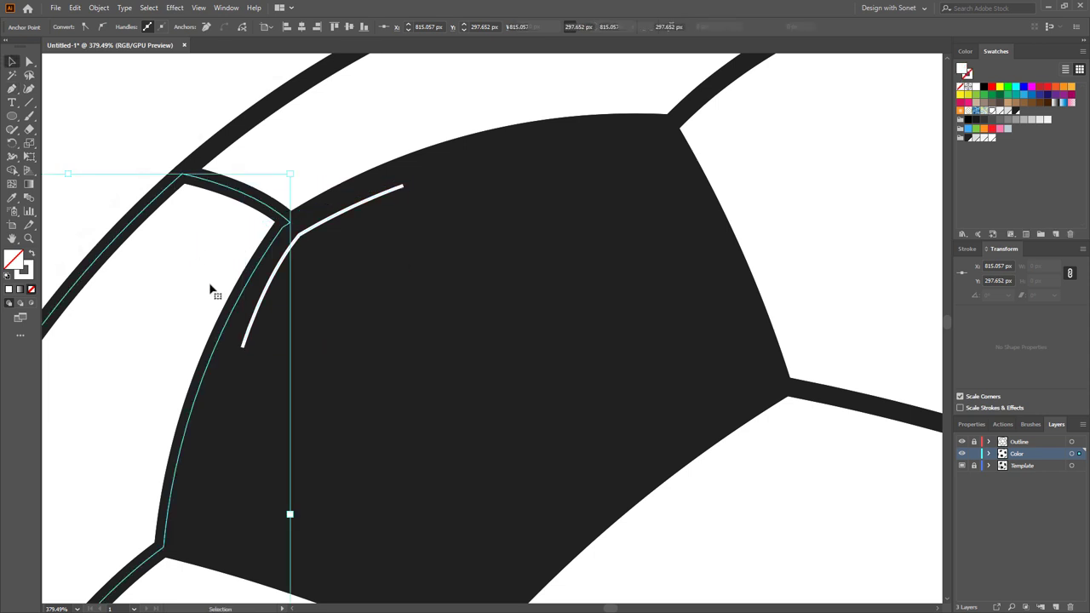
# Give the upper-left pentagon's highlight path a 3 pt stroke with the tapered Width Profile 1, and deselect it
pyautogui.click(323, 222)
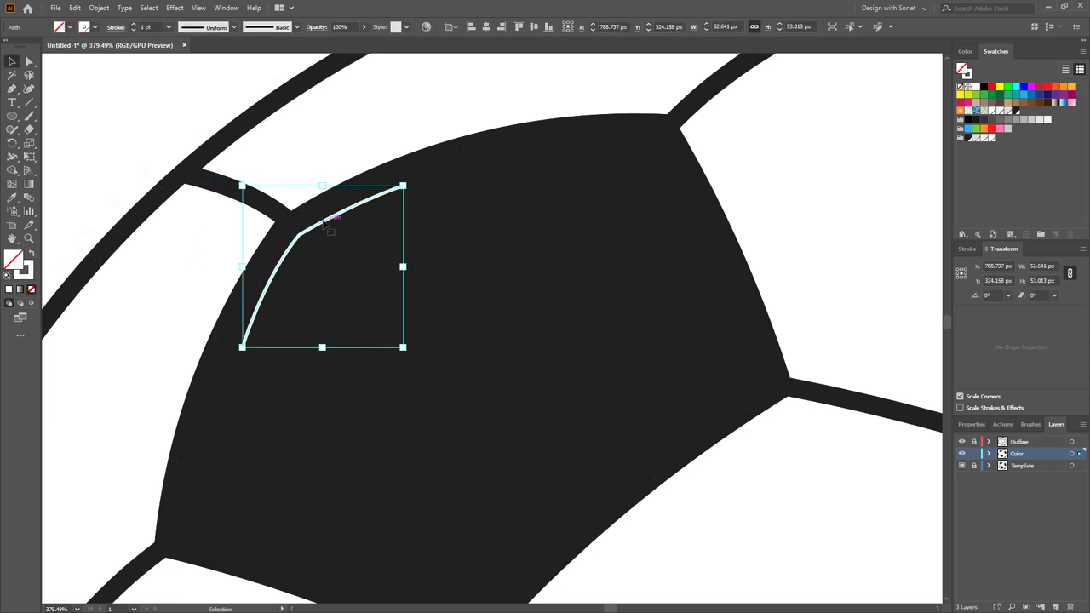
pyautogui.click(133, 27)
pyautogui.click(134, 27)
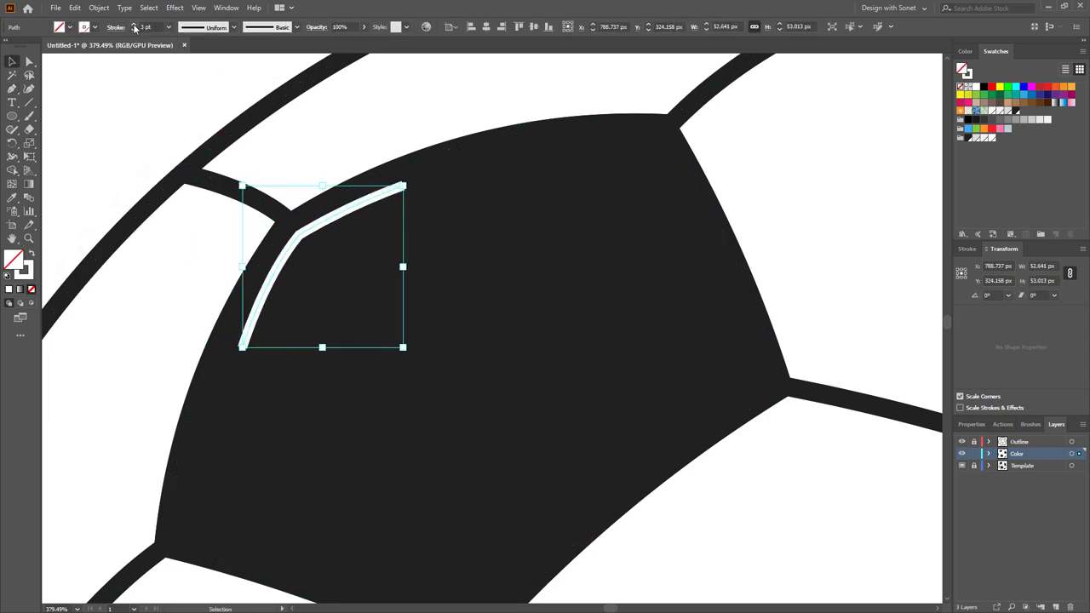
pyautogui.click(209, 28)
pyautogui.click(211, 72)
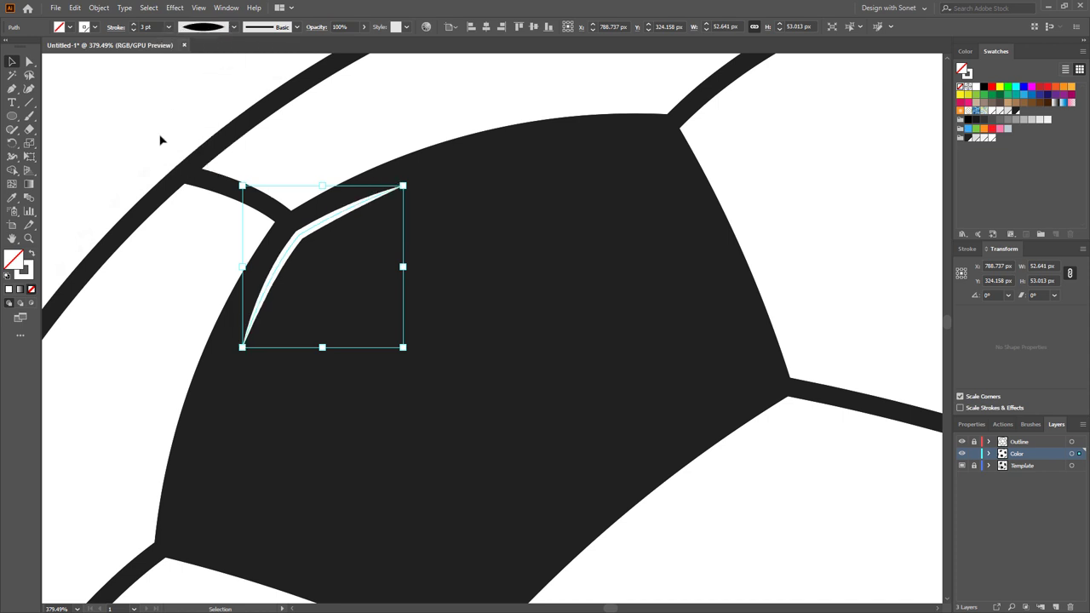
pyautogui.click(160, 141)
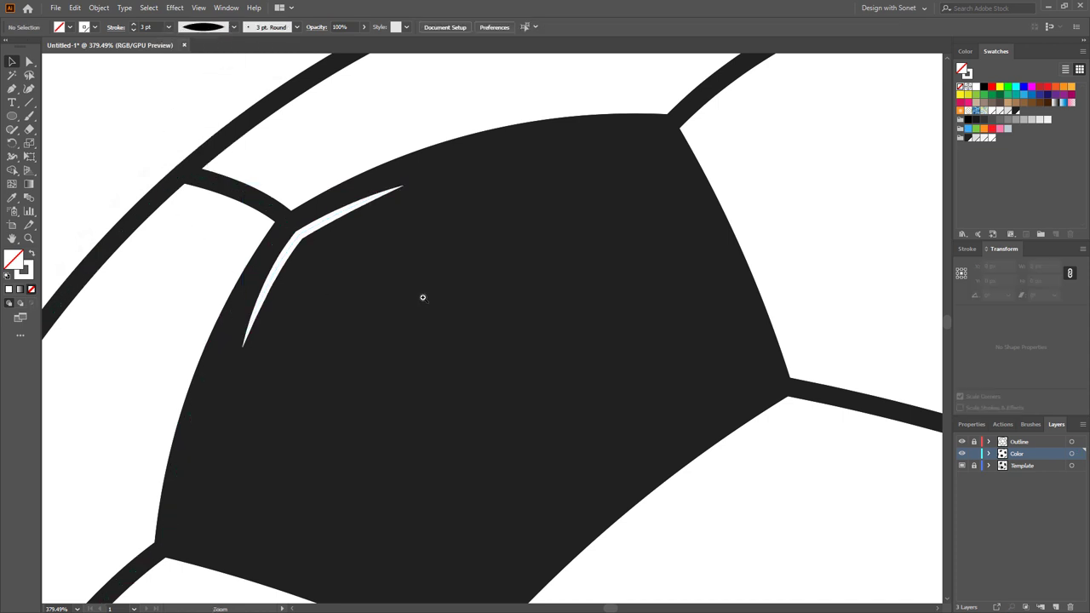
# Draw an open white highlight path about 66 by 21 px along the inner left corner of the black top-edge panel with the Pen tool
pyautogui.moveTo(424, 298); pyautogui.dragTo(256, 285)
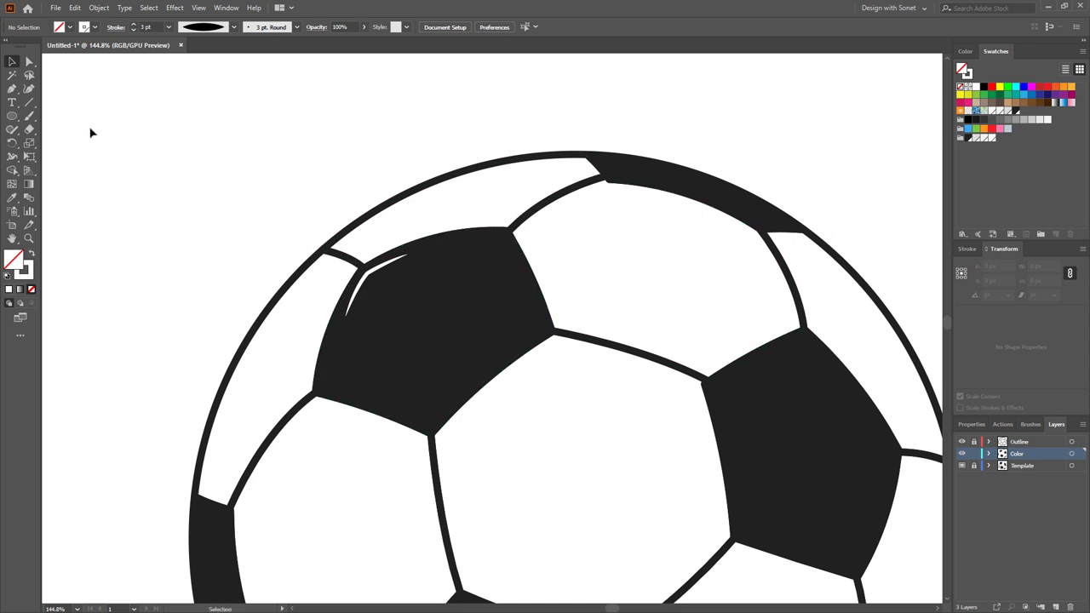
pyautogui.click(11, 92)
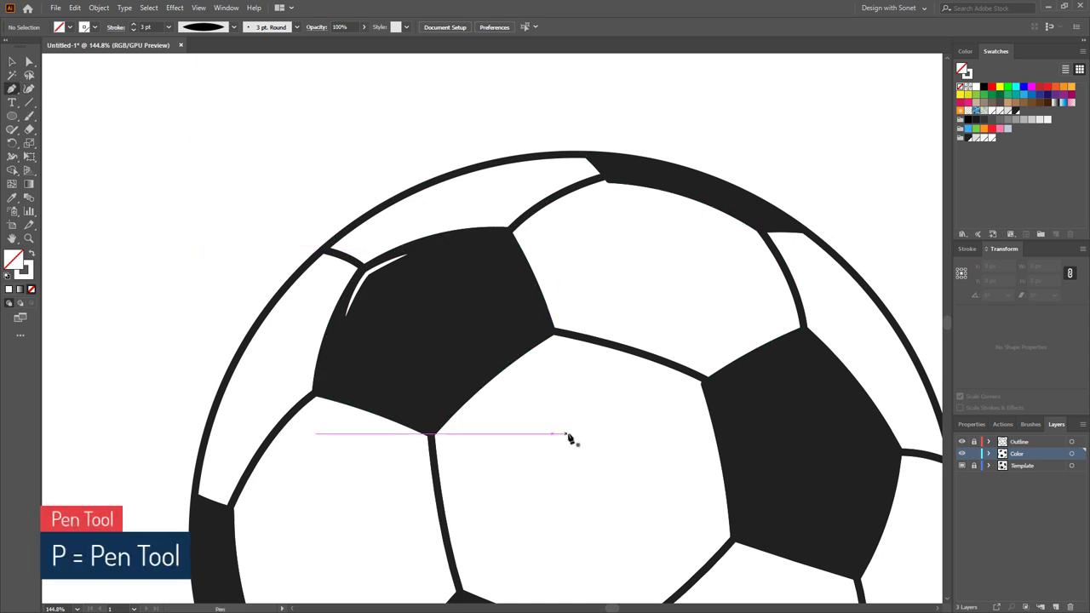
pyautogui.moveTo(654, 379); pyautogui.dragTo(461, 429)
pyautogui.moveTo(464, 265); pyautogui.dragTo(588, 282)
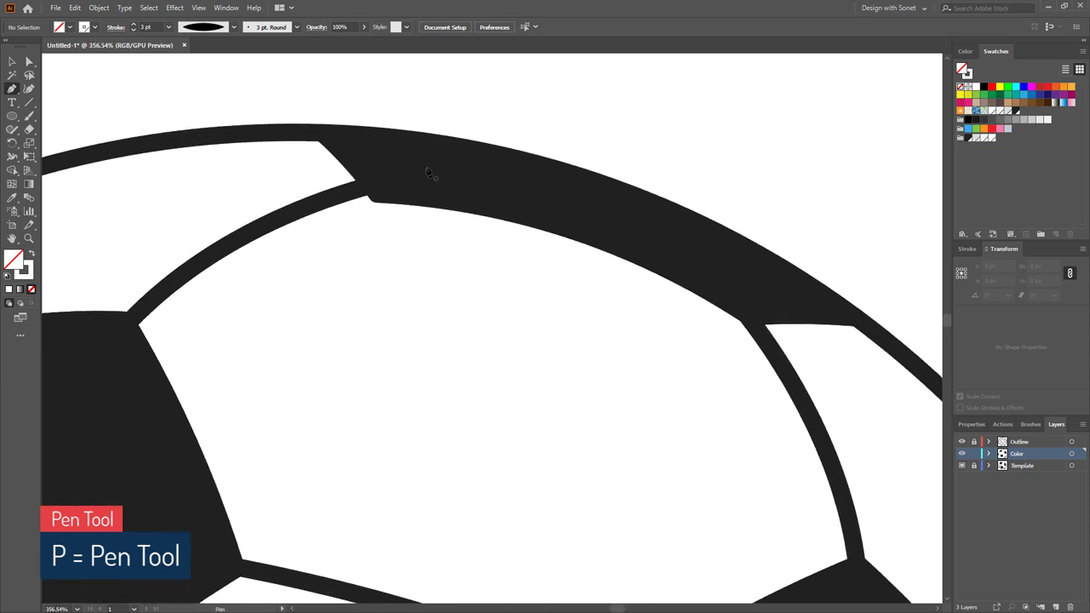
pyautogui.click(374, 151)
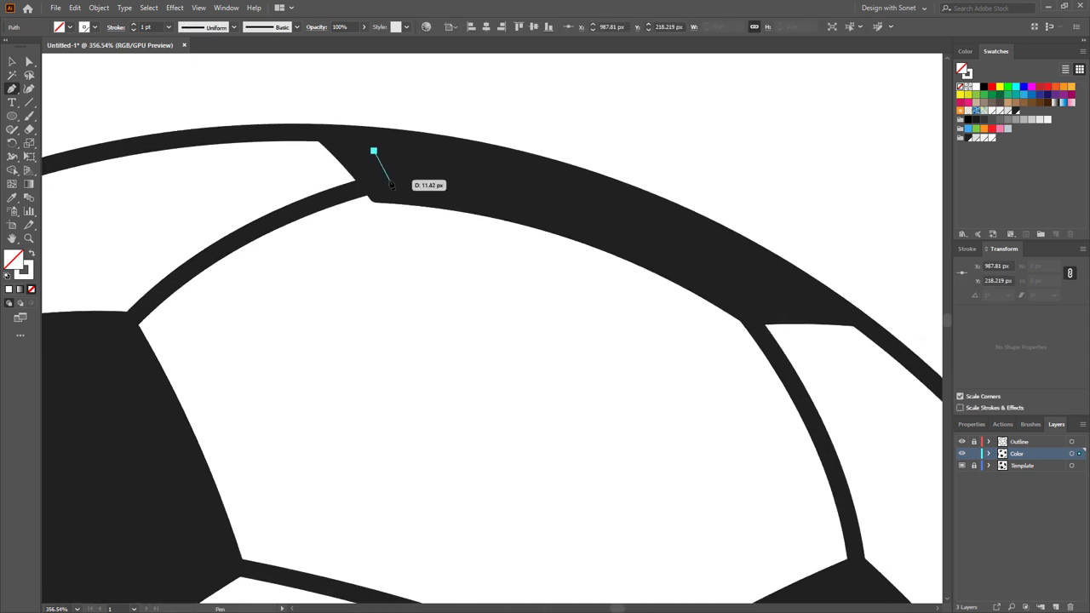
pyautogui.moveTo(391, 177); pyautogui.dragTo(622, 239)
pyautogui.press('v')
pyautogui.click(514, 319)
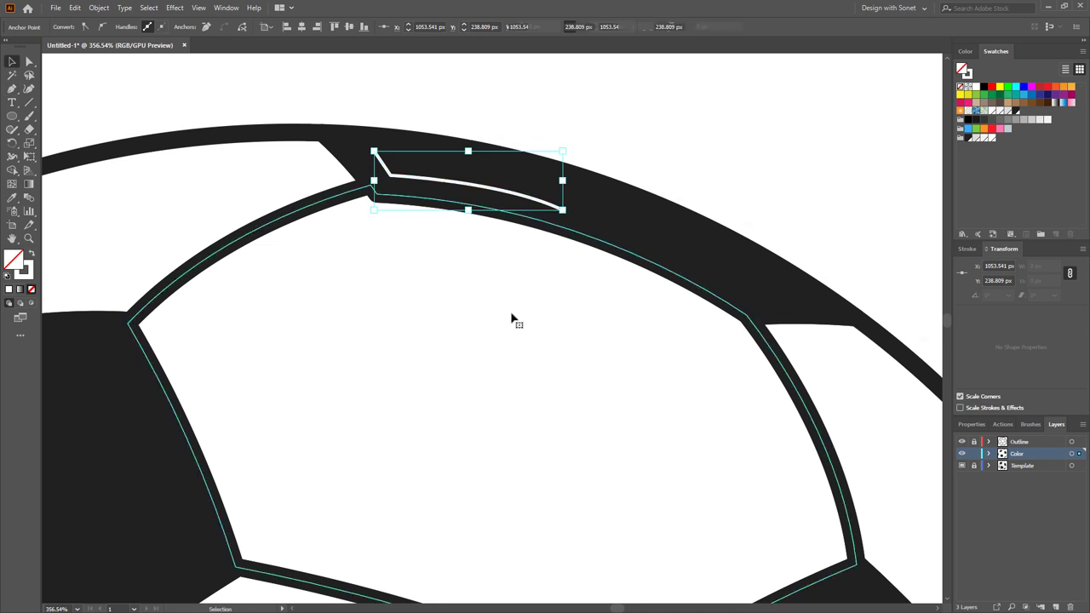
# Set the top-edge panel's highlight path to a 3 pt stroke with Width Profile 1, and deselect it
pyautogui.click(407, 158)
pyautogui.click(390, 175)
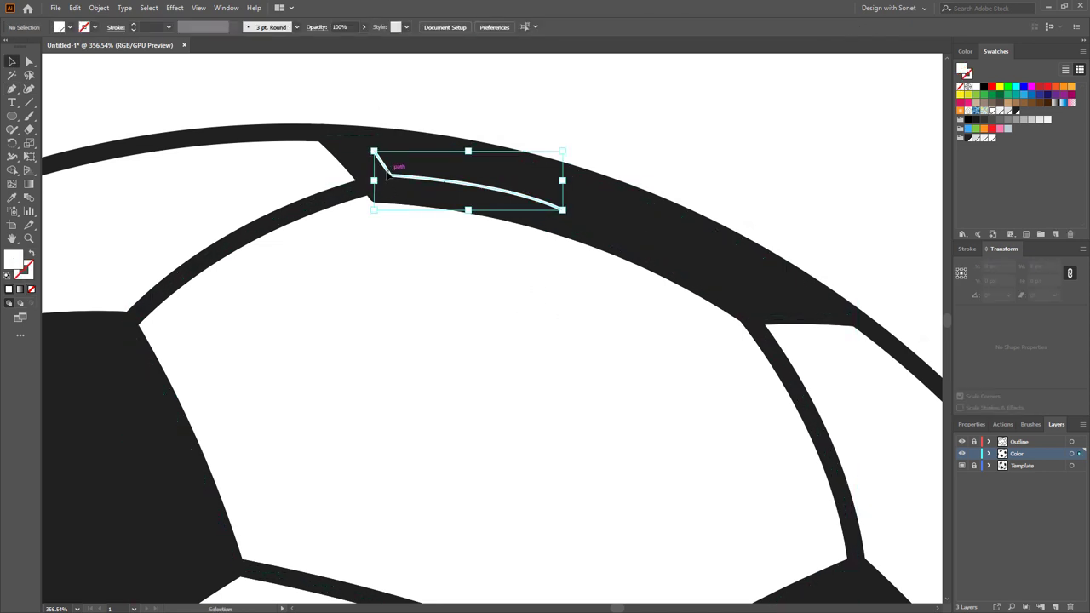
pyautogui.click(134, 26)
pyautogui.click(133, 26)
pyautogui.click(205, 28)
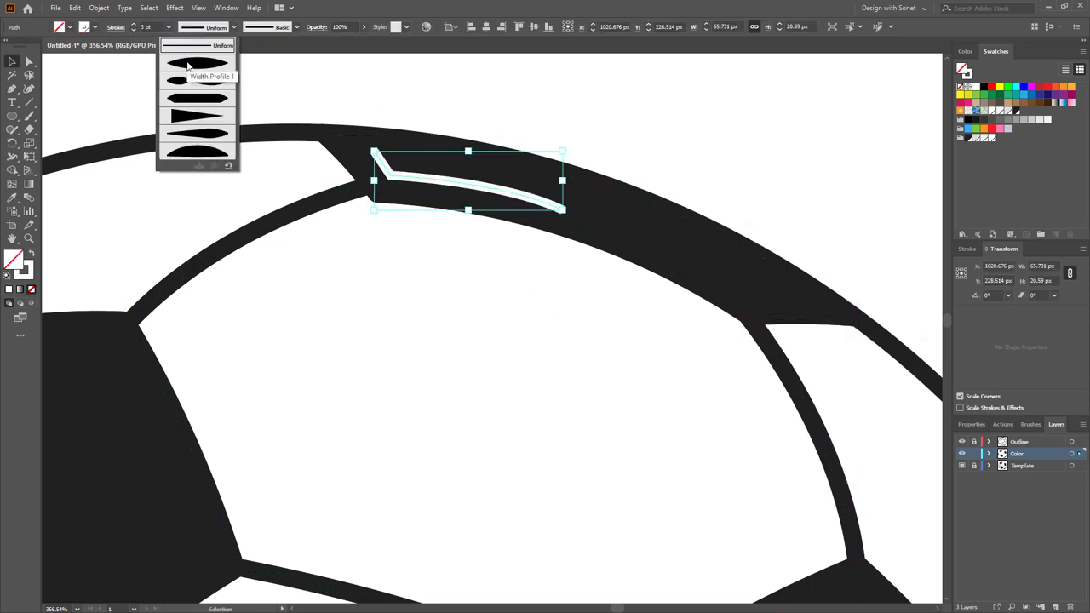
pyautogui.click(207, 66)
pyautogui.click(211, 102)
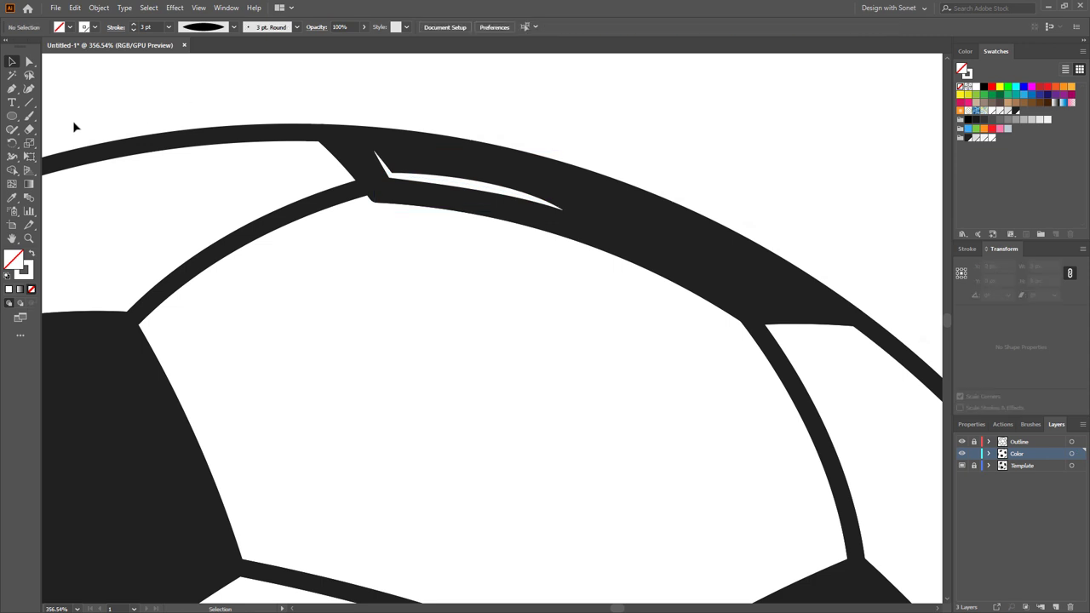
# Draw an angled white highlight path about 28 by 58 px inside the right pentagon's upper-left corner with the Pen tool
pyautogui.moveTo(571, 298); pyautogui.dragTo(485, 287)
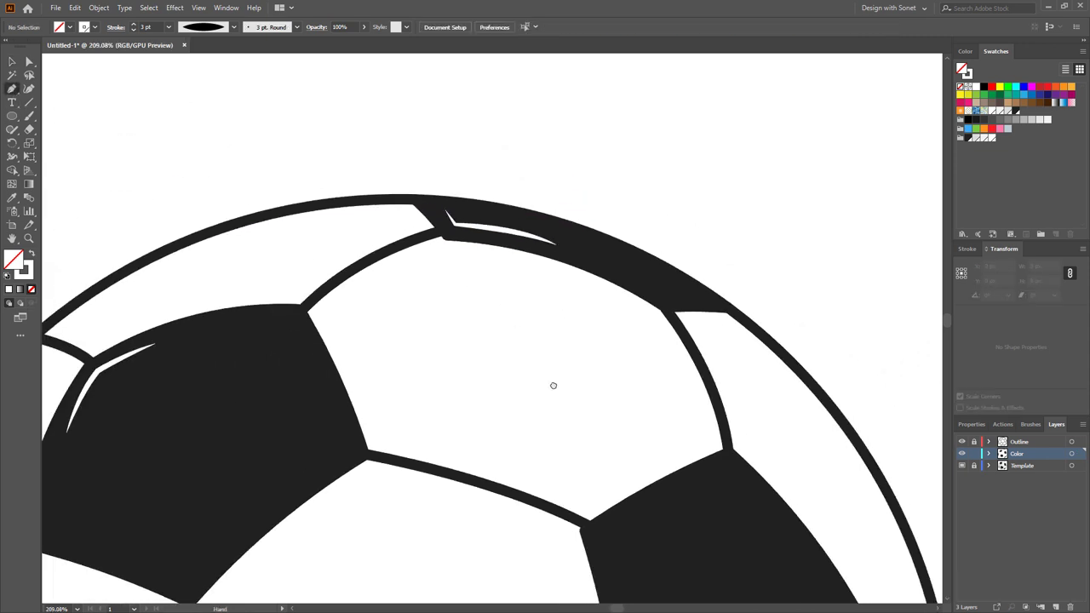
pyautogui.moveTo(686, 507); pyautogui.dragTo(597, 312)
pyautogui.scroll(1, 506, 253)
pyautogui.press('p')
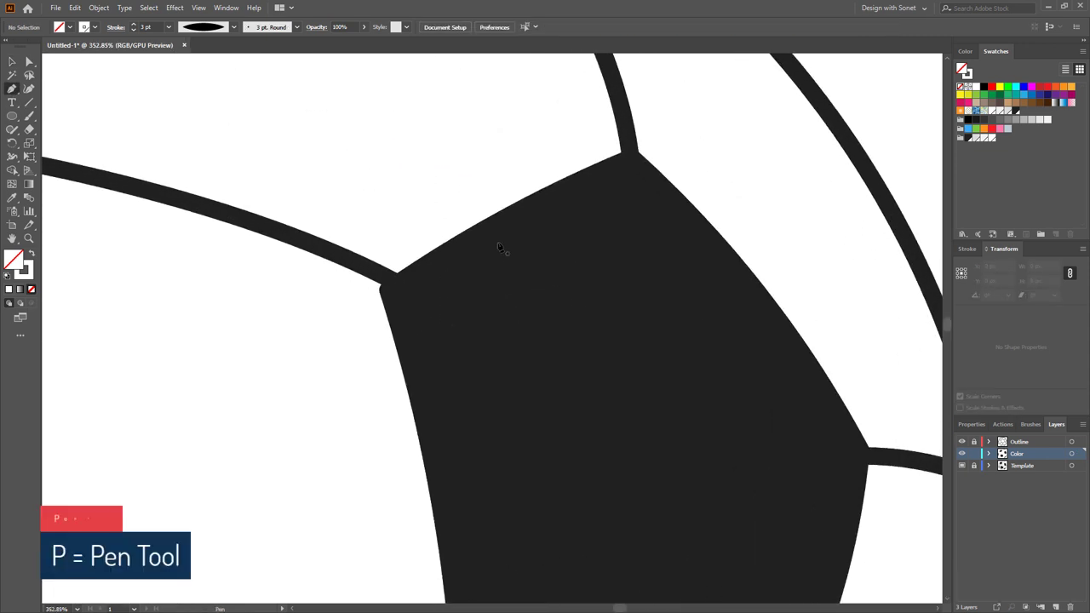
pyautogui.click(497, 242)
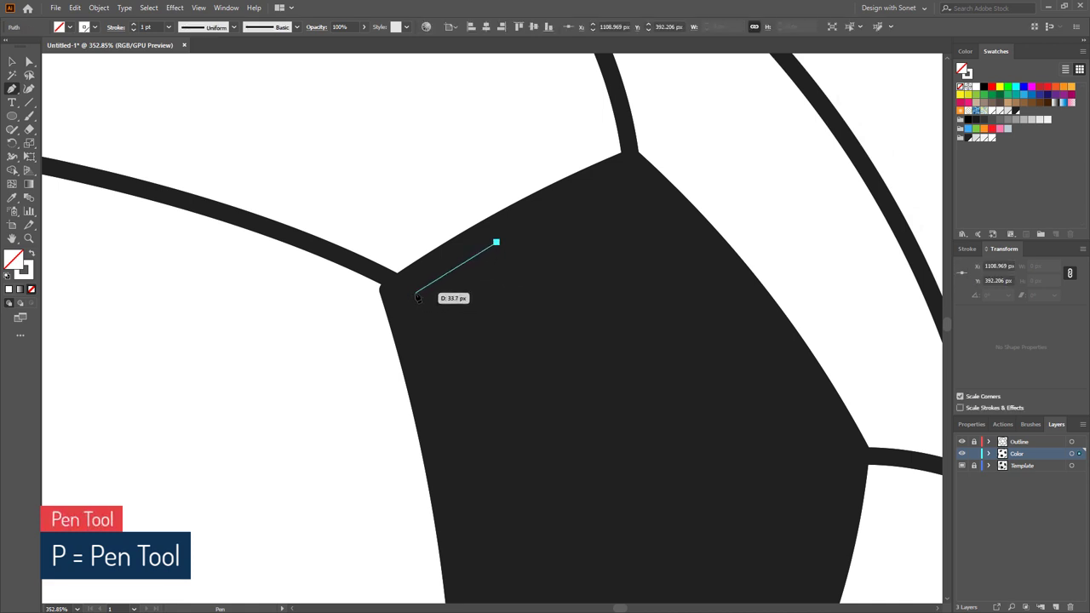
pyautogui.click(417, 296)
pyautogui.moveTo(441, 346); pyautogui.dragTo(433, 242)
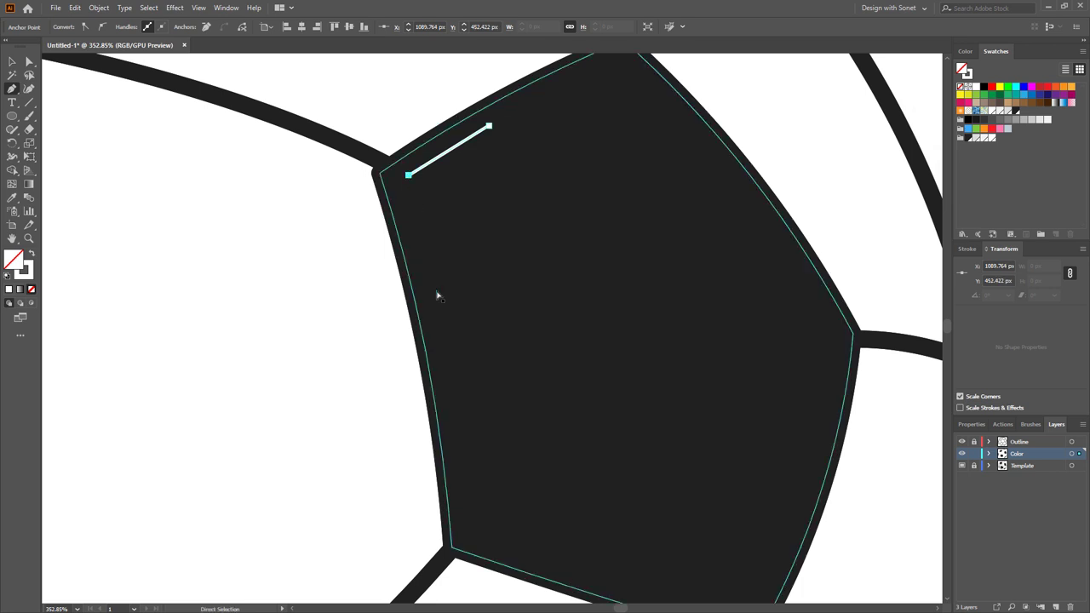
pyautogui.moveTo(440, 291); pyautogui.dragTo(454, 355)
pyautogui.press('v')
pyautogui.click(362, 301)
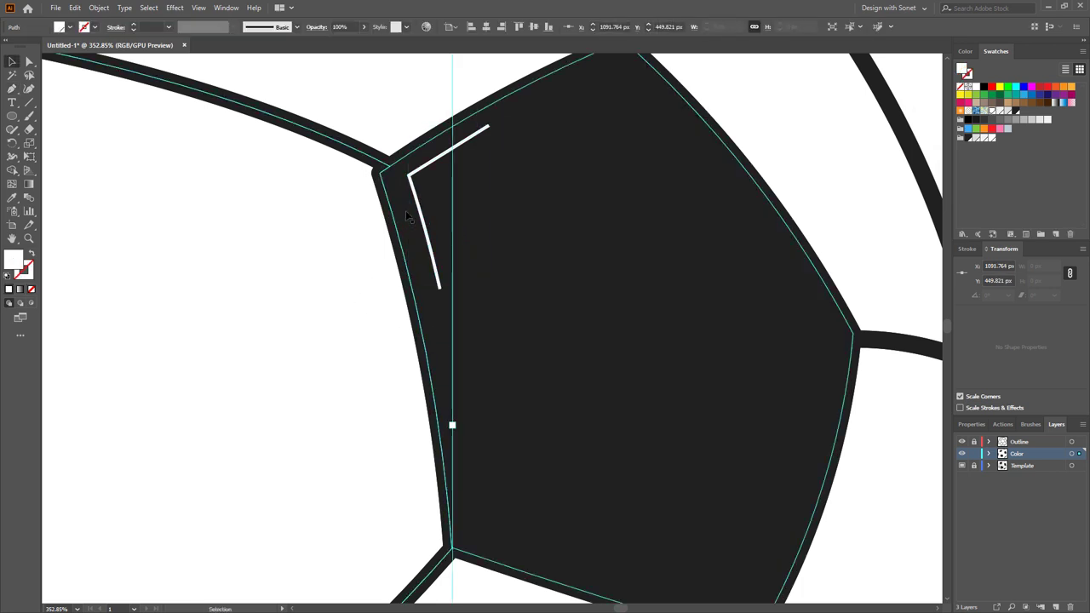
# Apply a 3 pt stroke and Width Profile 1 to the right pentagon's highlight path
pyautogui.click(421, 213)
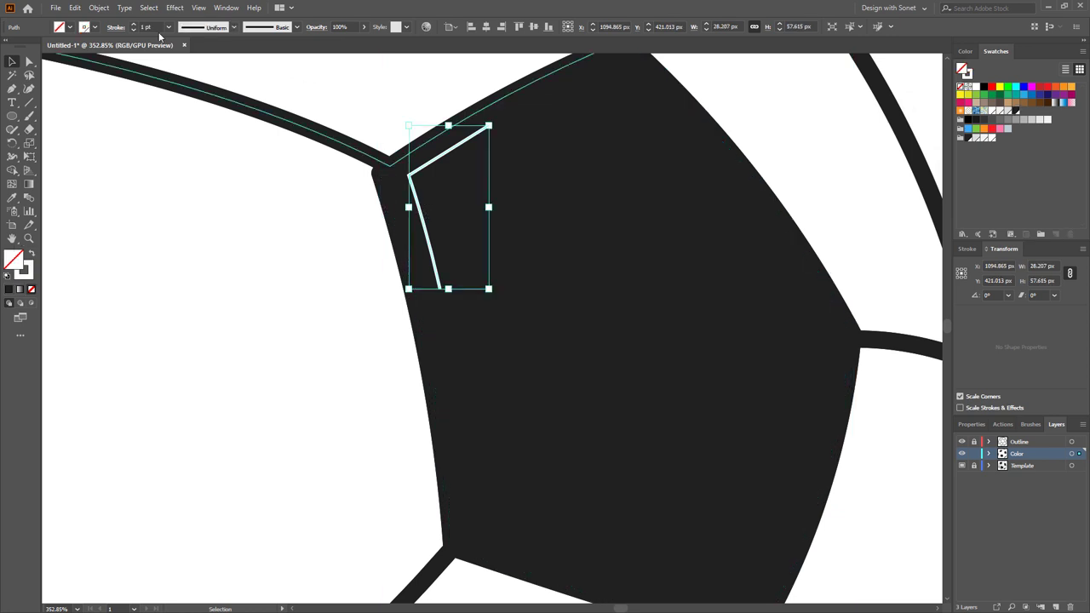
pyautogui.click(134, 25)
pyautogui.click(134, 26)
pyautogui.click(218, 27)
pyautogui.click(212, 62)
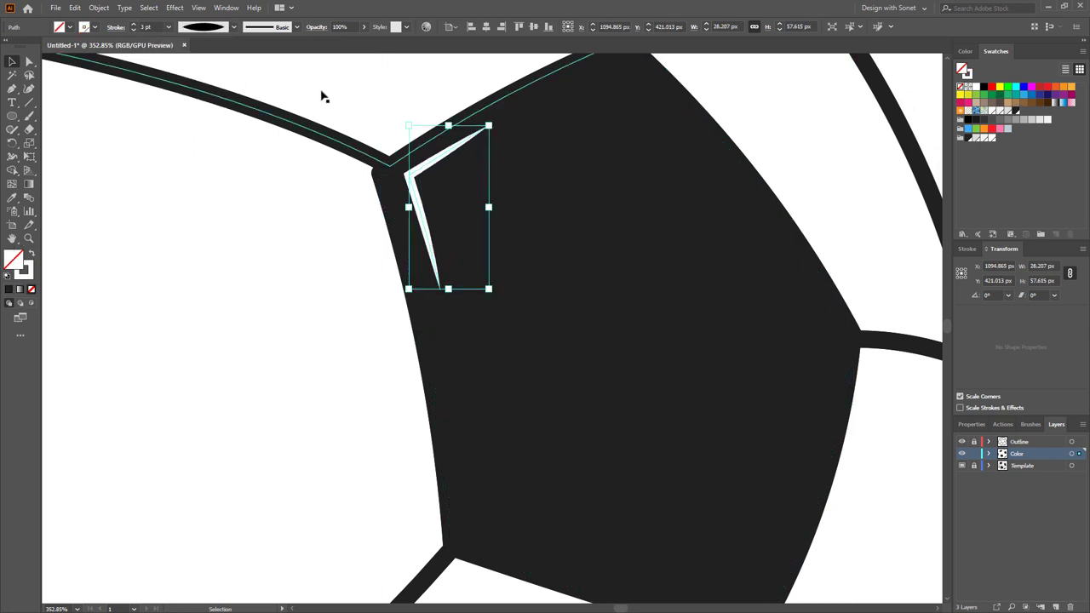
# Draw an angled white highlight path about 18 by 42 px inside the upper-right corner of the left-edge black panel with the Pen tool
pyautogui.click(335, 92)
pyautogui.moveTo(467, 275); pyautogui.dragTo(489, 153)
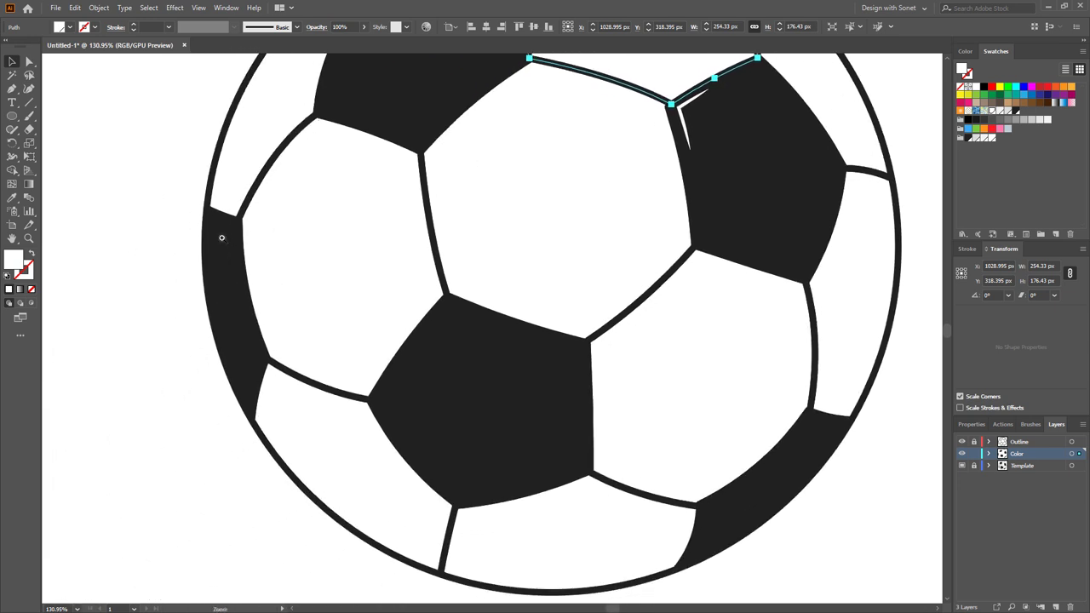
pyautogui.moveTo(220, 239); pyautogui.dragTo(364, 264)
pyautogui.press('p')
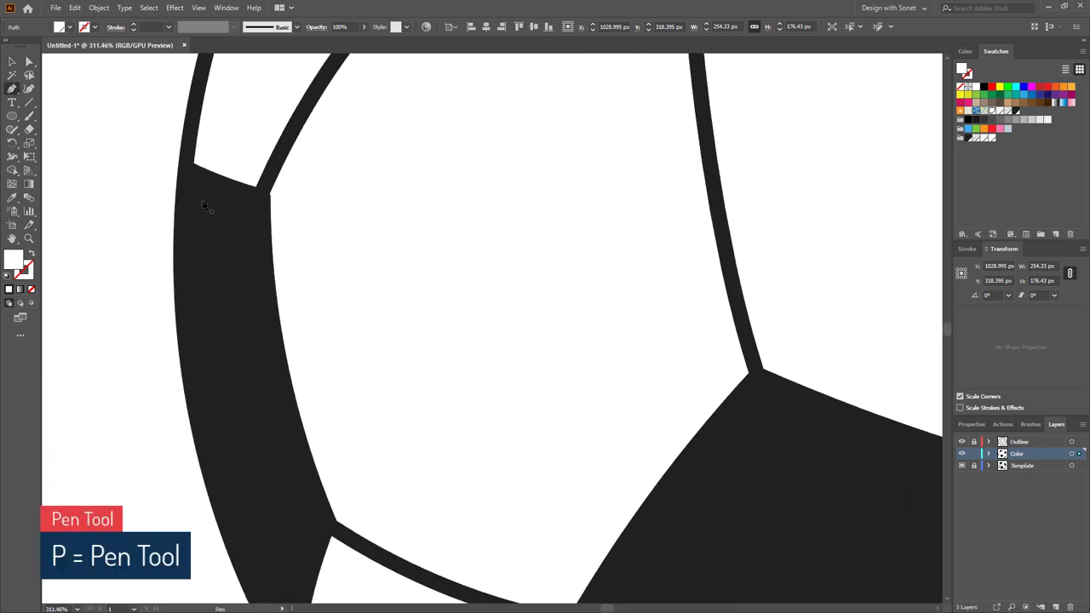
pyautogui.click(202, 201)
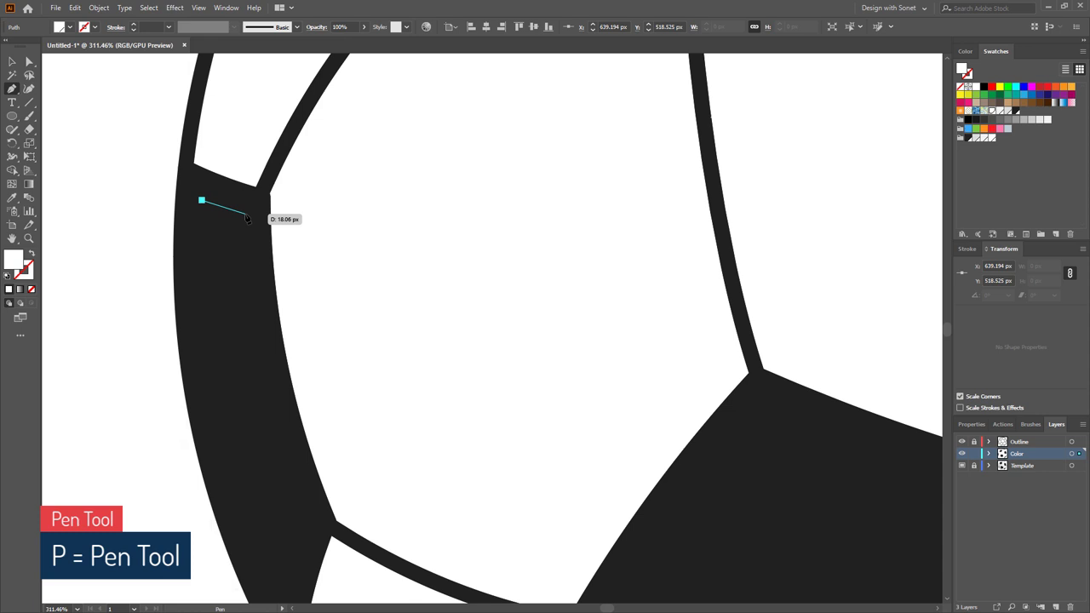
pyautogui.click(241, 211)
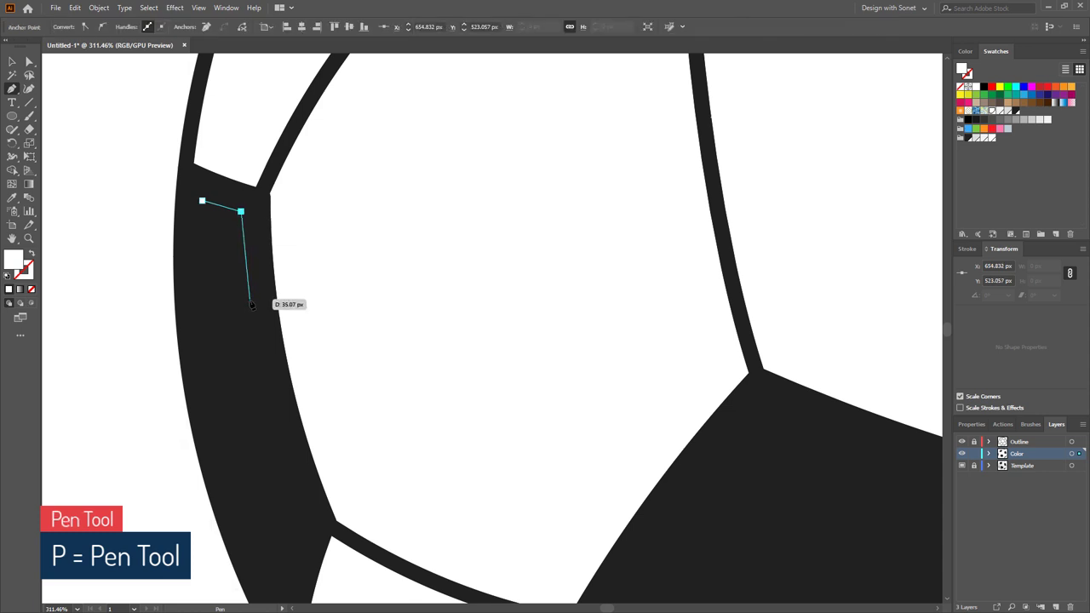
pyautogui.moveTo(251, 342); pyautogui.dragTo(261, 355)
pyautogui.press('v')
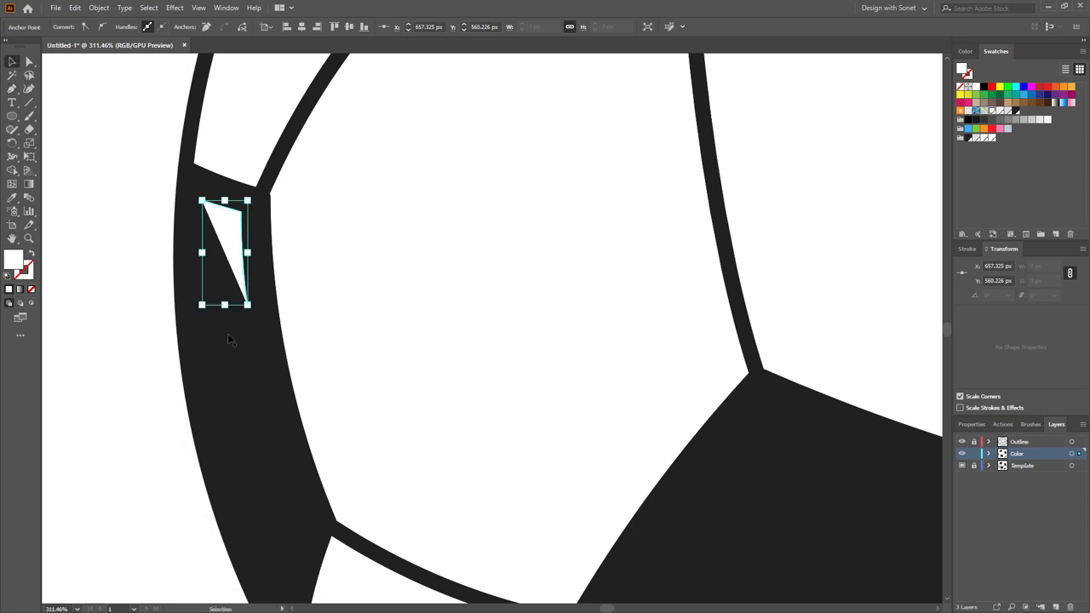
pyautogui.click(34, 256)
# Apply a 3 pt stroke and Width Profile 1 to the left-edge panel's highlight path
pyautogui.click(225, 213)
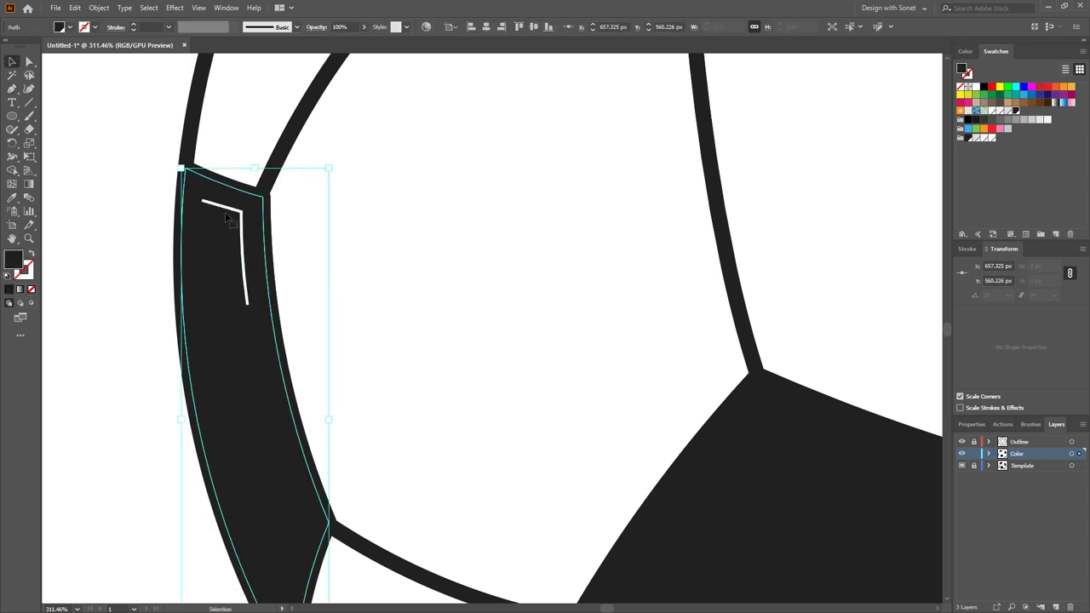
pyautogui.click(228, 212)
pyautogui.click(133, 25)
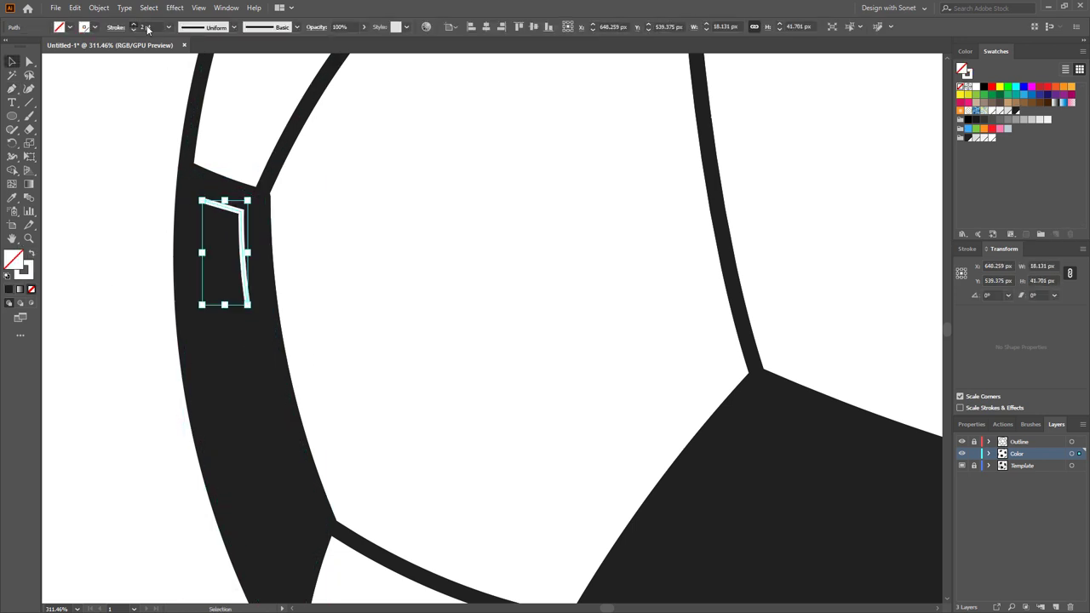
pyautogui.click(133, 24)
pyautogui.click(233, 27)
pyautogui.click(199, 66)
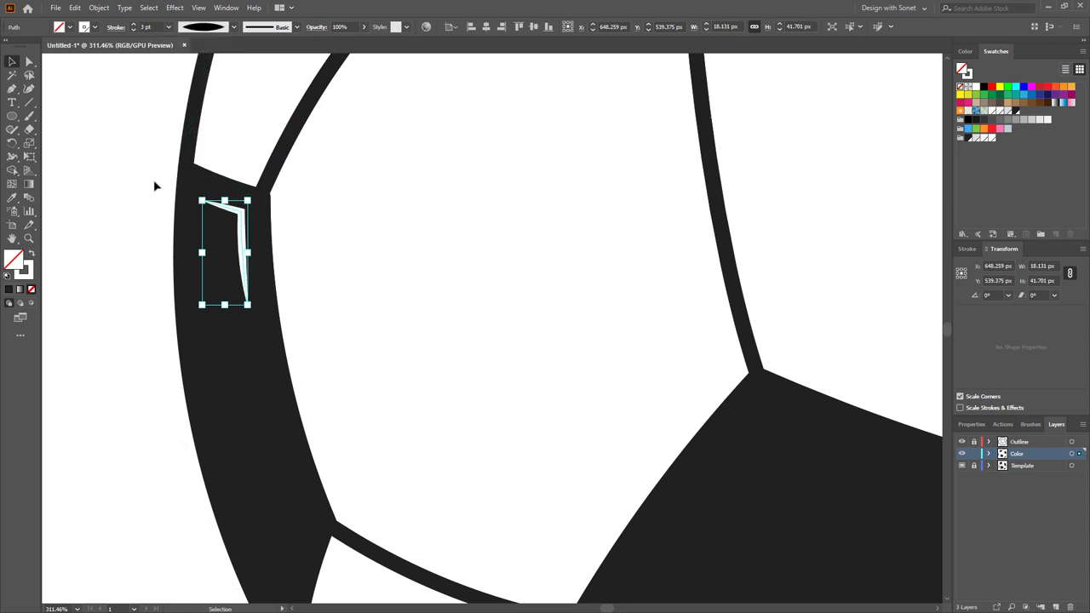
# Draw an open white highlight path about 69 by 28 px along the upper-left corner of the lower central pentagon with the Pen tool
pyautogui.click(13, 88)
pyautogui.moveTo(483, 305); pyautogui.dragTo(359, 288)
pyautogui.moveTo(634, 373); pyautogui.dragTo(554, 232)
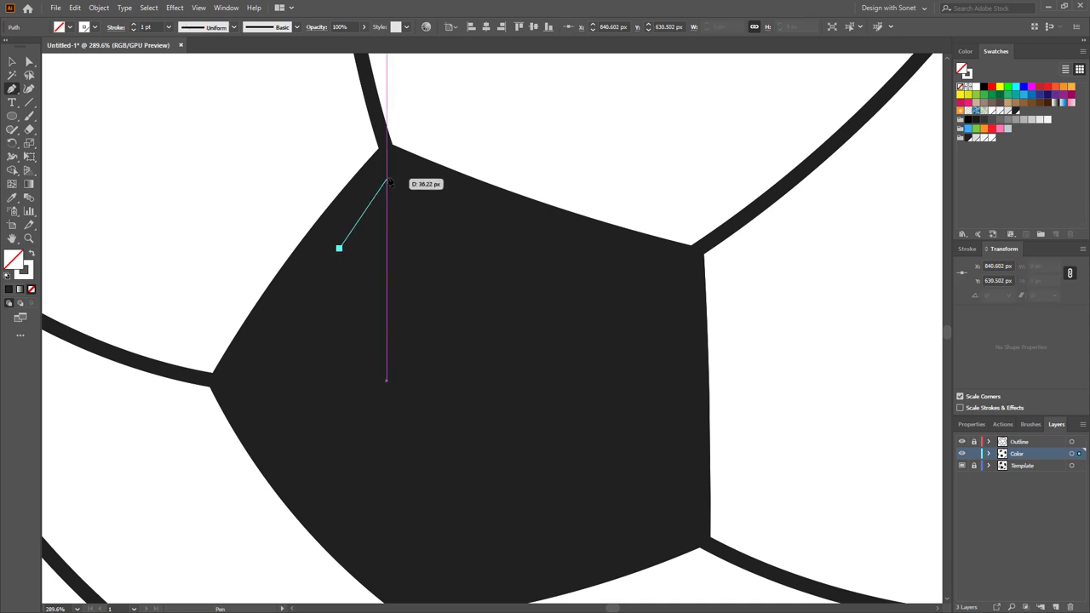
pyautogui.moveTo(393, 183); pyautogui.dragTo(401, 180)
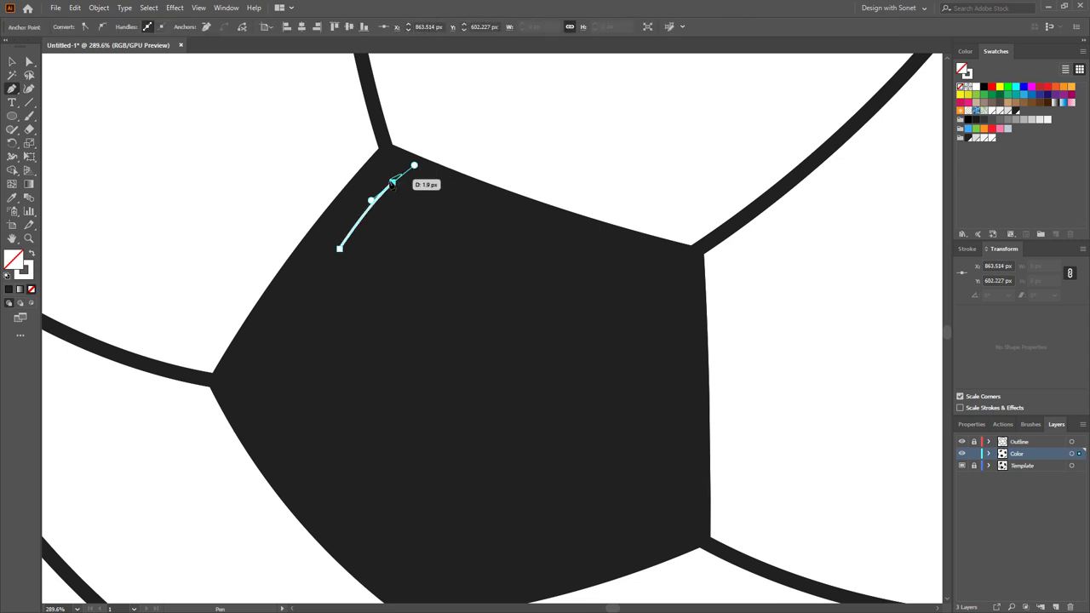
pyautogui.click(393, 183)
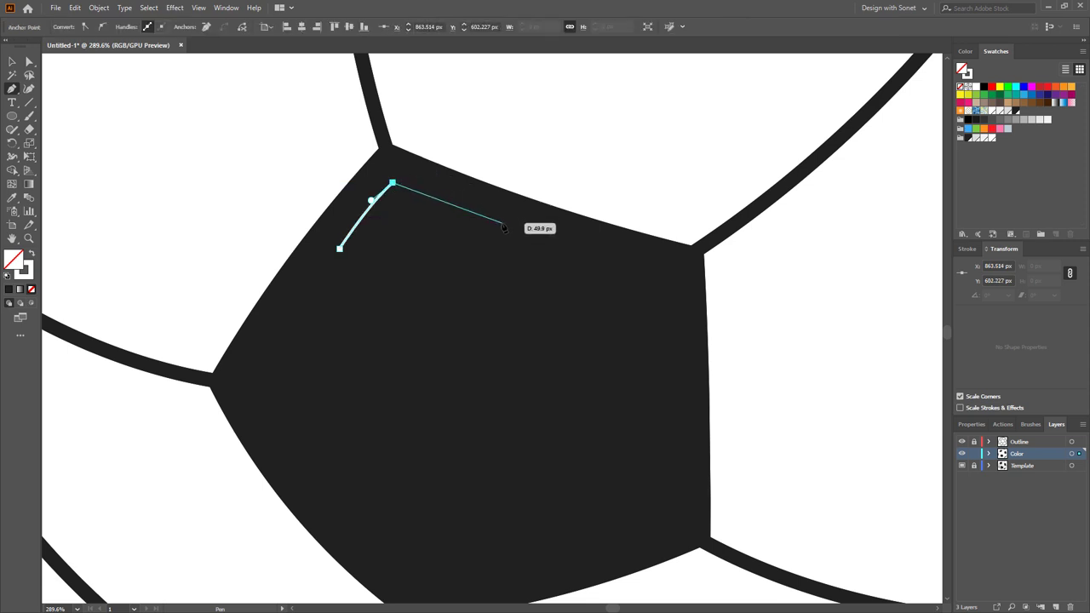
pyautogui.moveTo(502, 223); pyautogui.dragTo(557, 239)
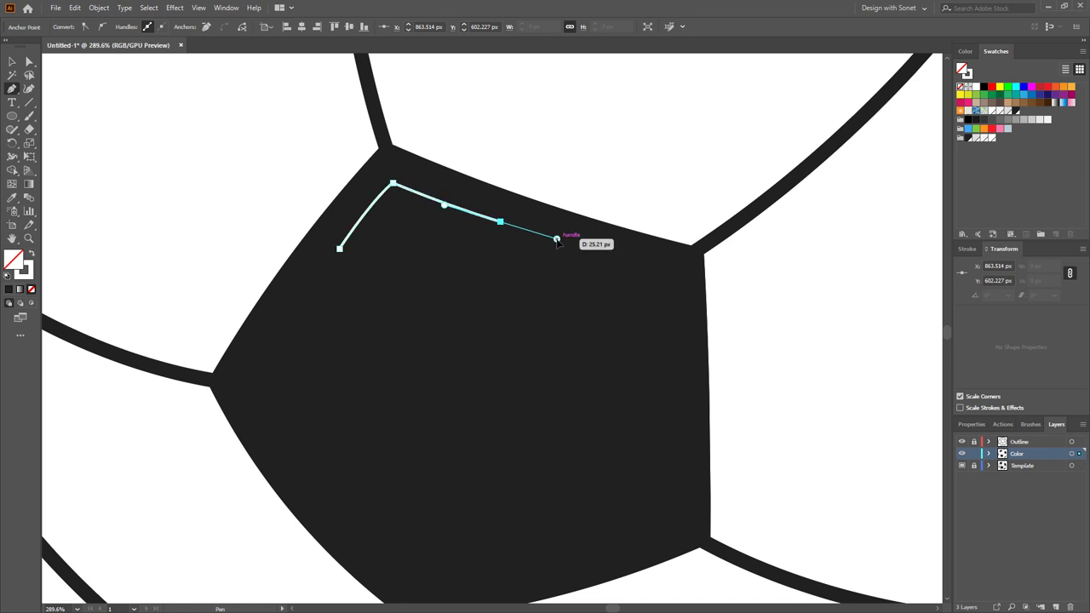
pyautogui.press('v')
pyautogui.click(285, 138)
# Set the lower central pentagon's highlight path to a 3 pt stroke with Width Profile 1, and deselect it
pyautogui.click(398, 189)
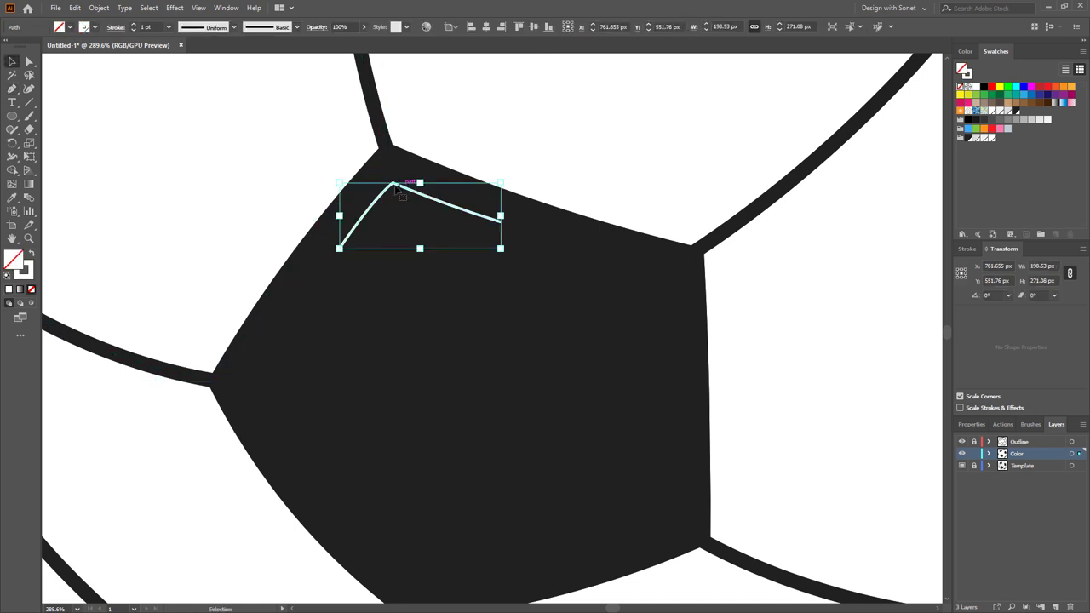
pyautogui.click(204, 27)
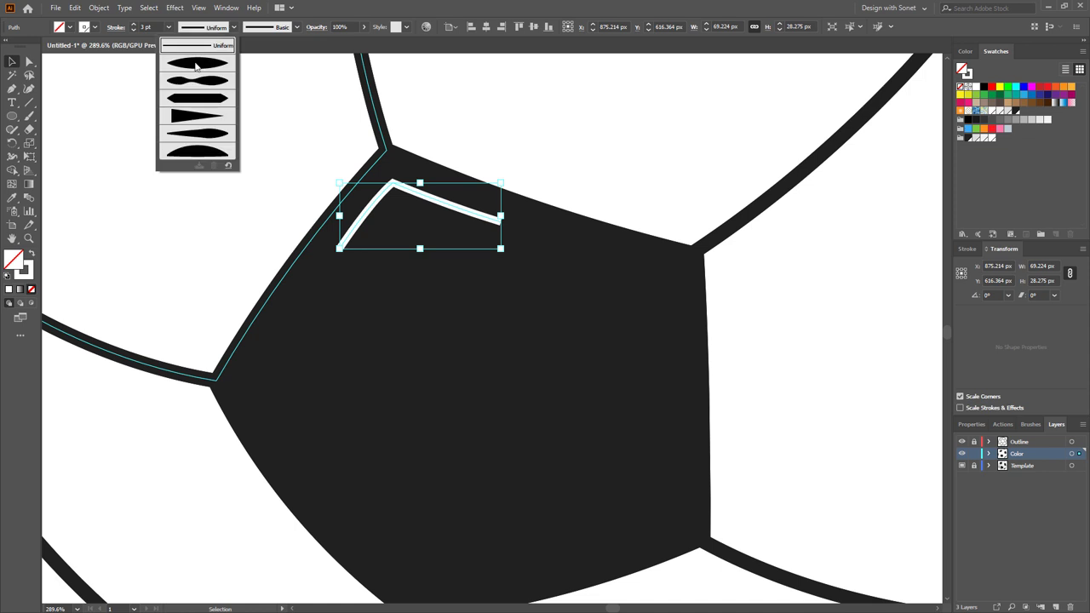
pyautogui.click(201, 65)
pyautogui.click(494, 264)
# Draw an angled white highlight path about 32 by 19 px inside the upper corner of the lower-right black panel with the Pen tool
pyautogui.hotkey('ctrl', '0')
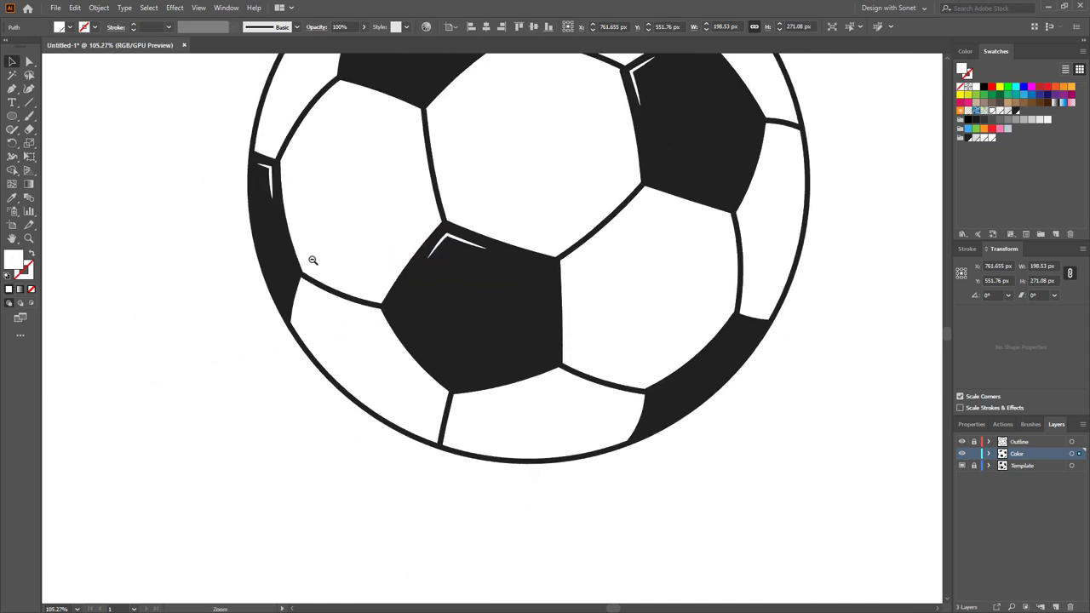
pyautogui.moveTo(598, 314); pyautogui.dragTo(316, 245)
pyautogui.scroll(5, 450, 256)
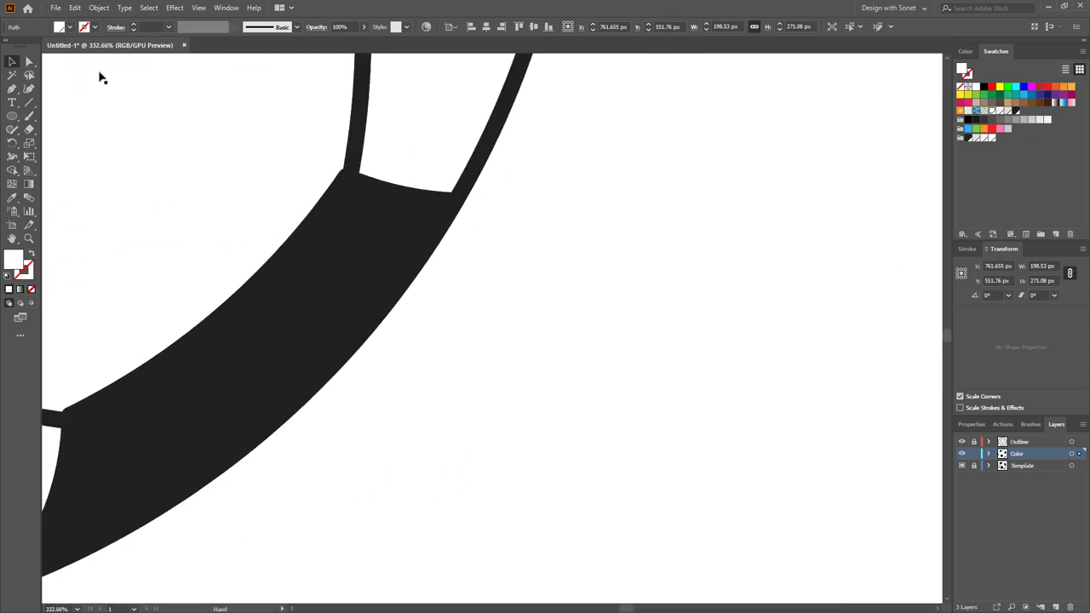
pyautogui.press('p')
pyautogui.click(310, 250)
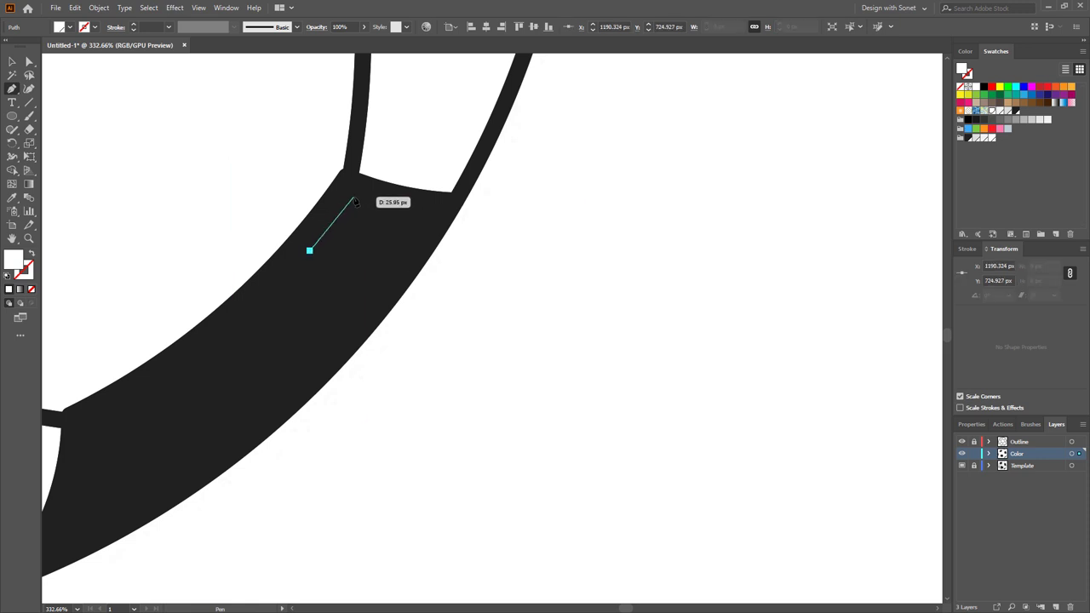
pyautogui.click(350, 202)
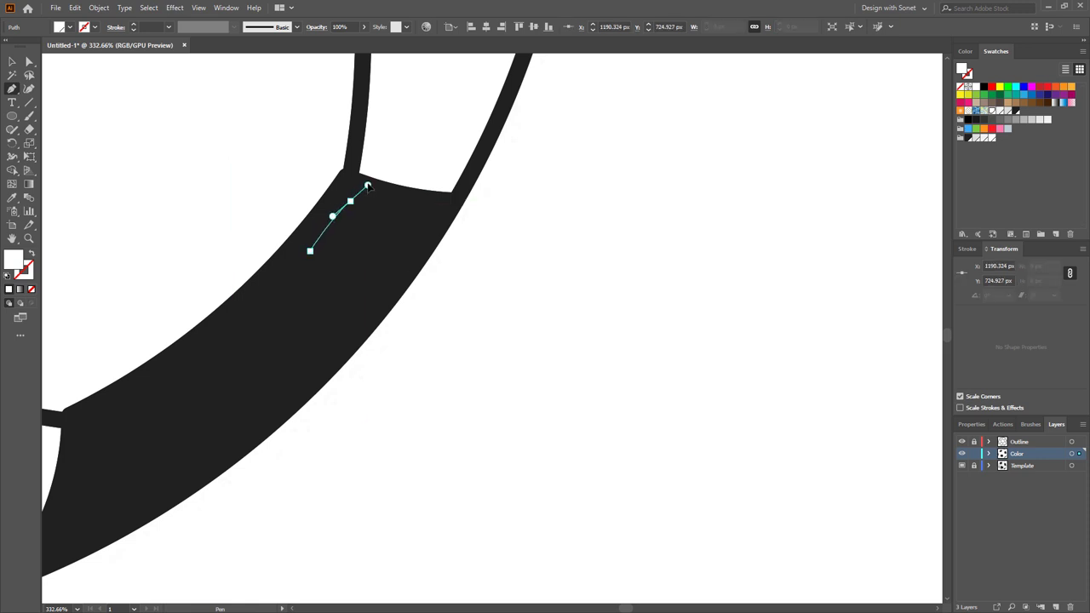
pyautogui.click(351, 202)
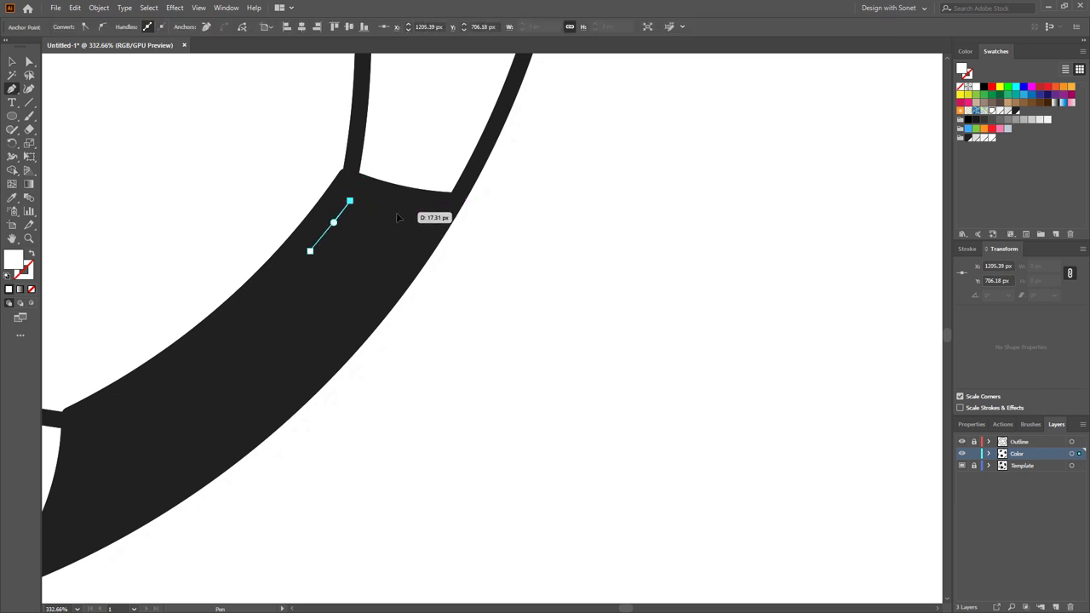
pyautogui.moveTo(394, 212); pyautogui.dragTo(413, 218)
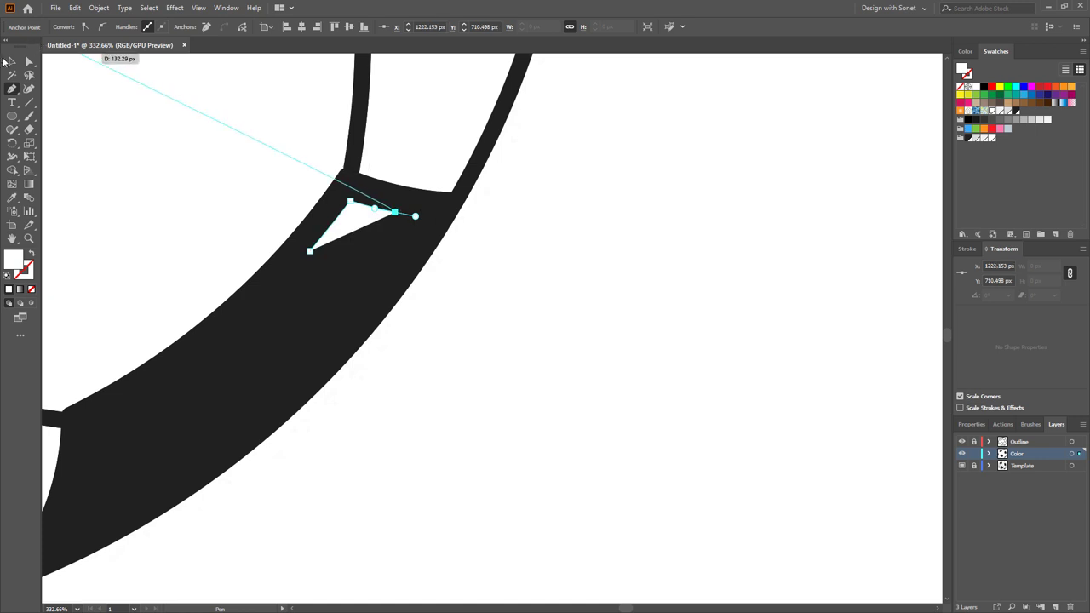
pyautogui.click(11, 61)
pyautogui.click(32, 255)
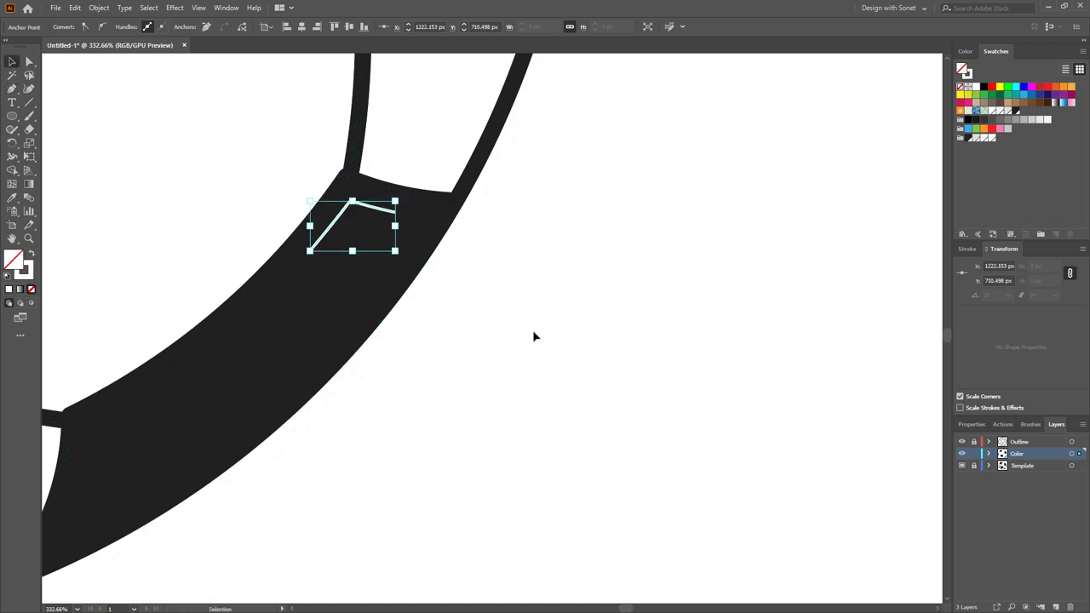
# Set the lower-right panel's highlight path to a 3 pt stroke with Width Profile 1, and deselect it
pyautogui.click(534, 332)
pyautogui.click(355, 203)
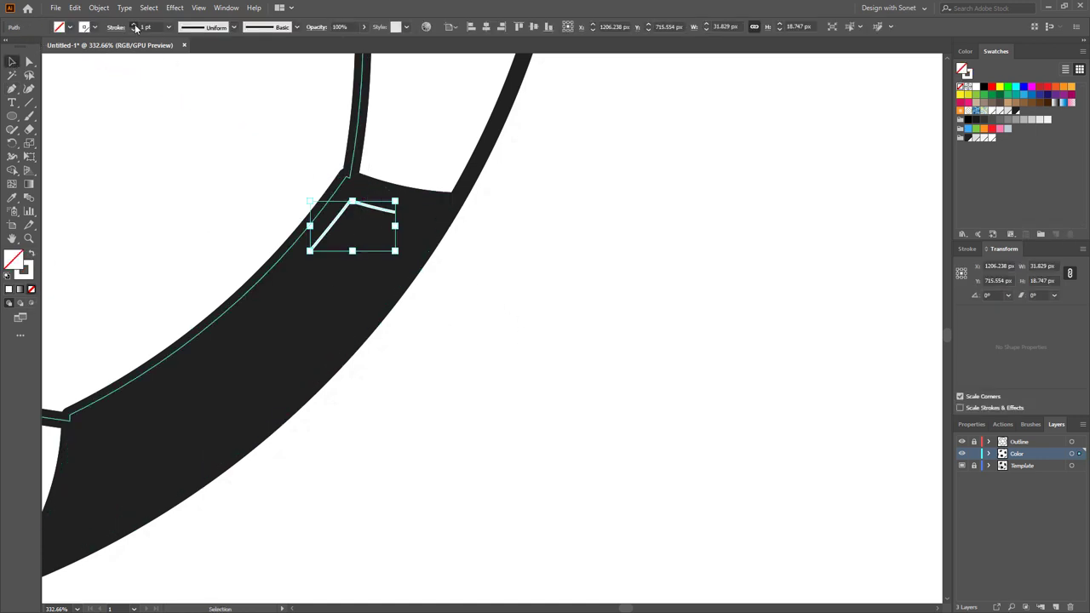
pyautogui.click(168, 27)
pyautogui.click(187, 131)
pyautogui.click(233, 26)
pyautogui.click(202, 70)
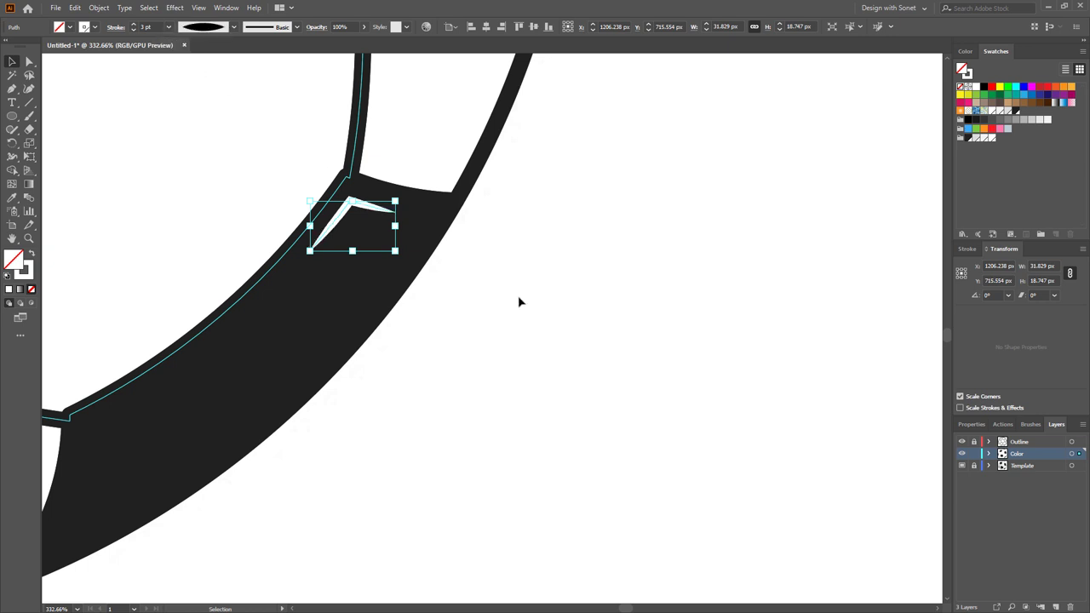
pyautogui.click(608, 344)
# Draw a closed shape about 796 px wide around the ball's lower part with the Pen tool, its top edge curving downward across the ball
pyautogui.moveTo(510, 324); pyautogui.dragTo(266, 305)
pyautogui.moveTo(287, 284); pyautogui.dragTo(412, 373)
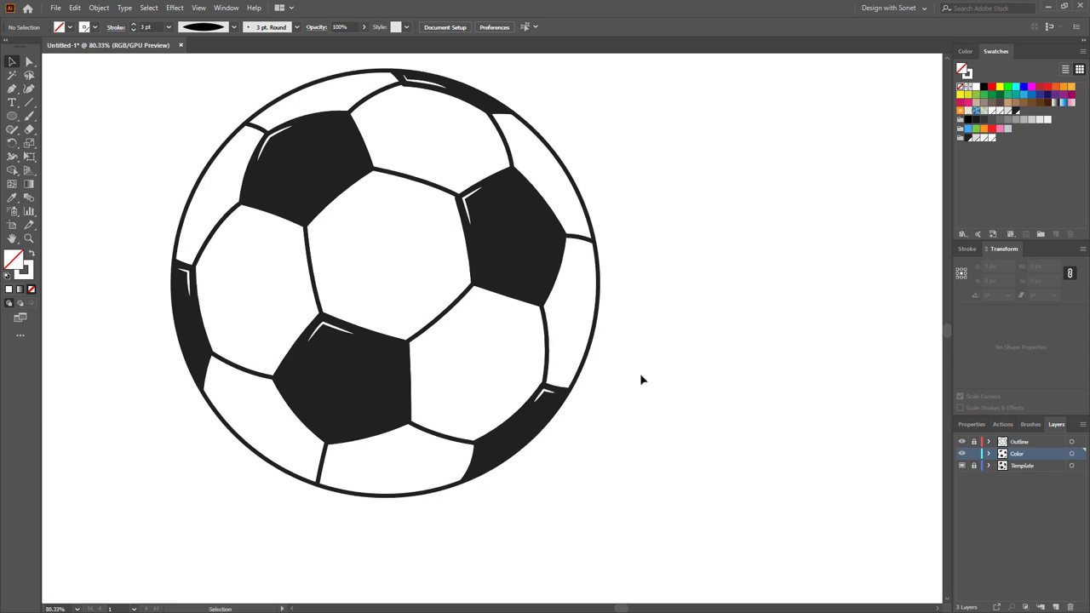
pyautogui.moveTo(642, 379); pyautogui.dragTo(254, 454)
pyautogui.press('p')
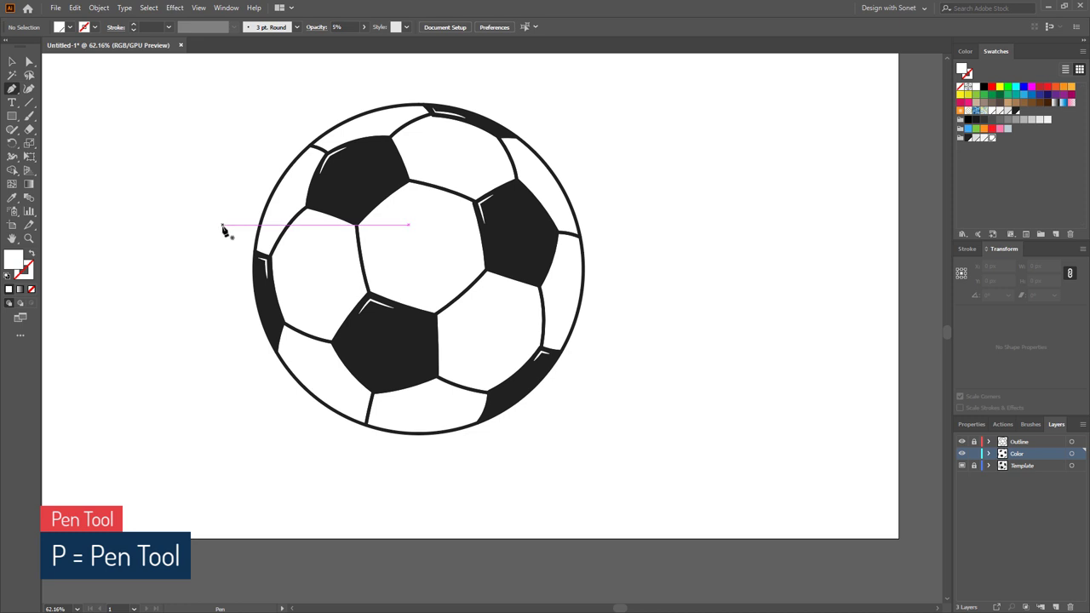
pyautogui.moveTo(222, 225); pyautogui.dragTo(836, 142)
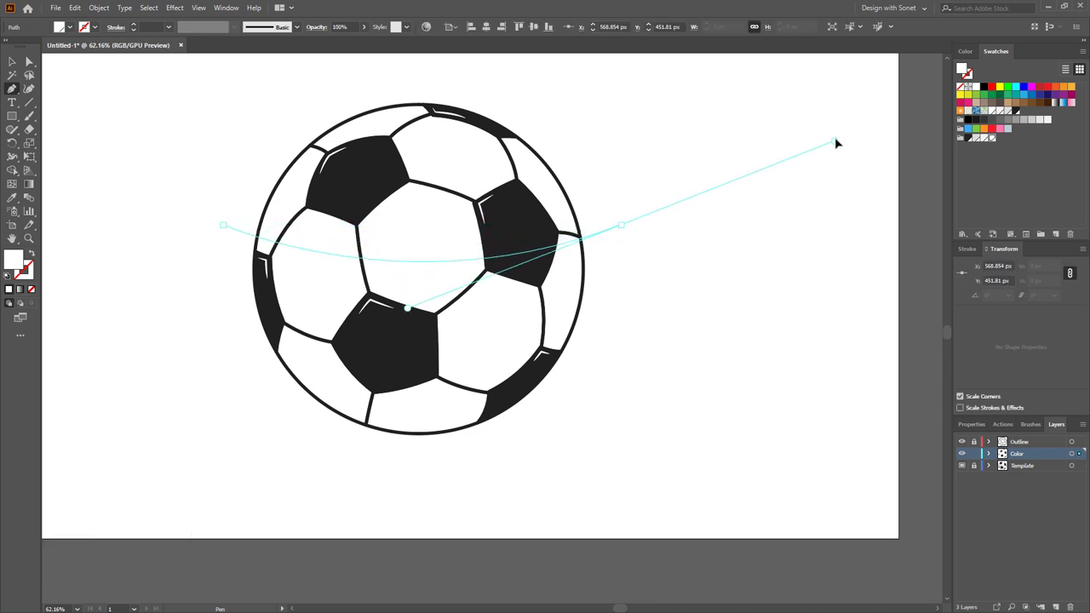
pyautogui.click(622, 227)
pyautogui.moveTo(621, 356); pyautogui.dragTo(563, 460)
pyautogui.click(560, 458)
pyautogui.click(283, 508)
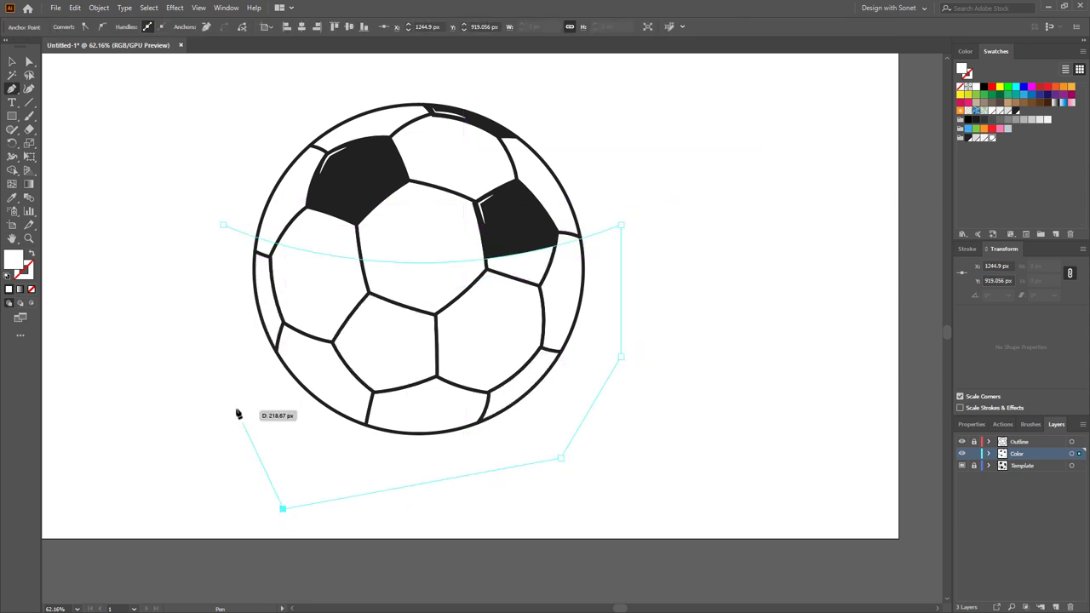
pyautogui.click(236, 410)
pyautogui.click(228, 281)
pyautogui.click(224, 229)
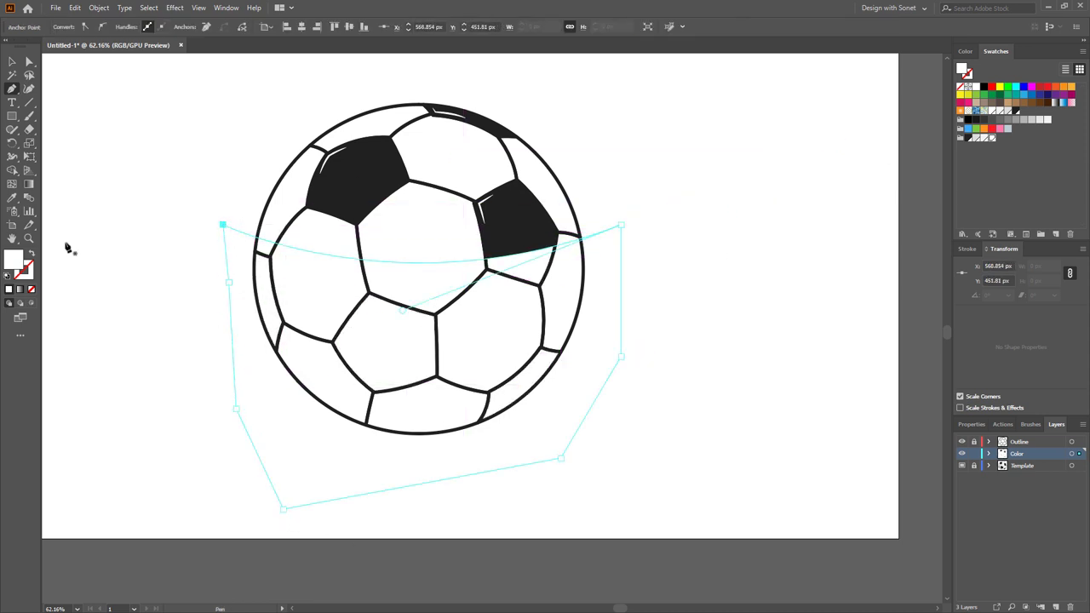
# Fill the closed shape over the ball's lower part with the near-black swatch, and deselect it
pyautogui.click(968, 139)
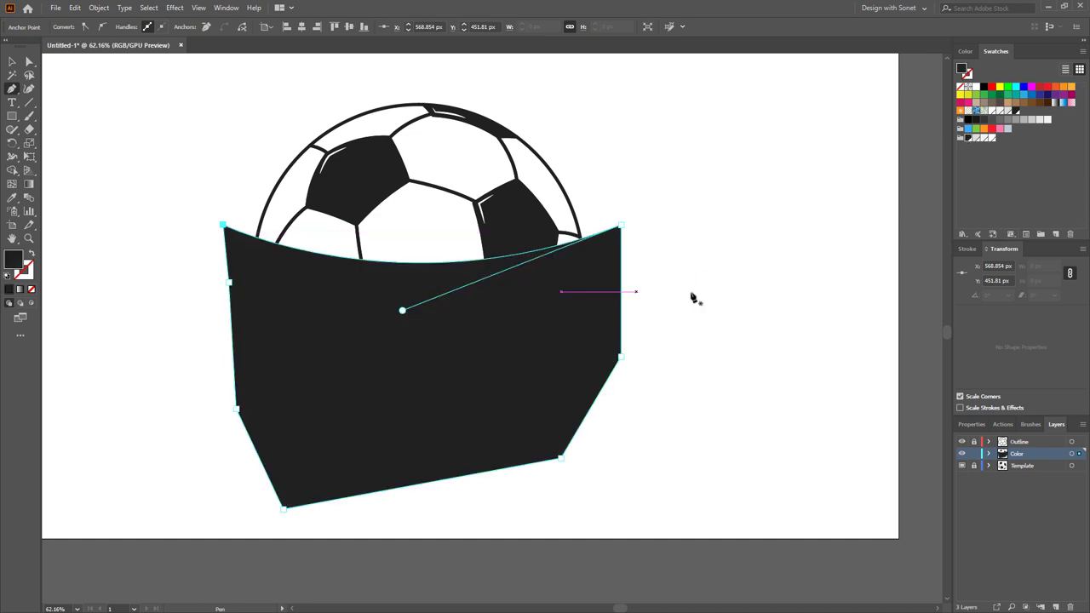
pyautogui.press('v')
pyautogui.click(713, 300)
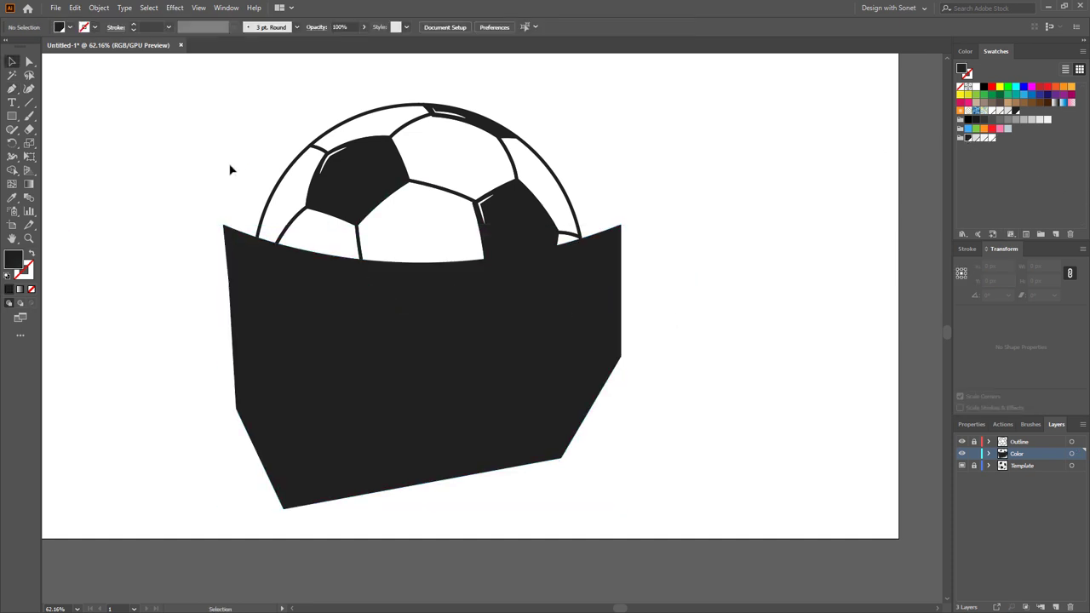
# Trim away the part of the dark shape outside the ball's circle with the Shape Builder tool, using all the Color layer artwork
pyautogui.moveTo(213, 157); pyautogui.dragTo(693, 485)
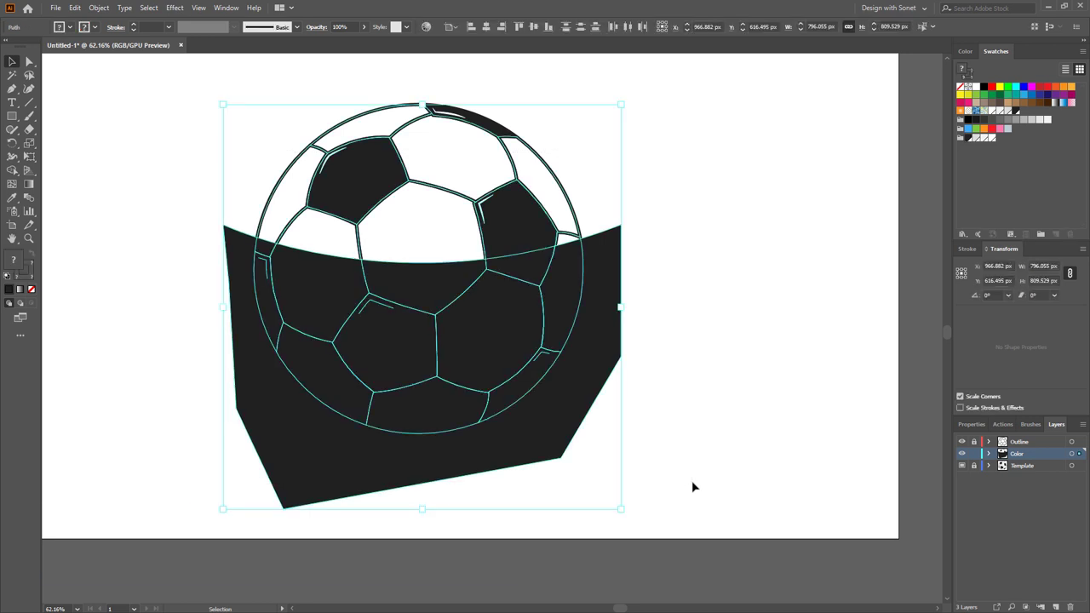
pyautogui.click(12, 170)
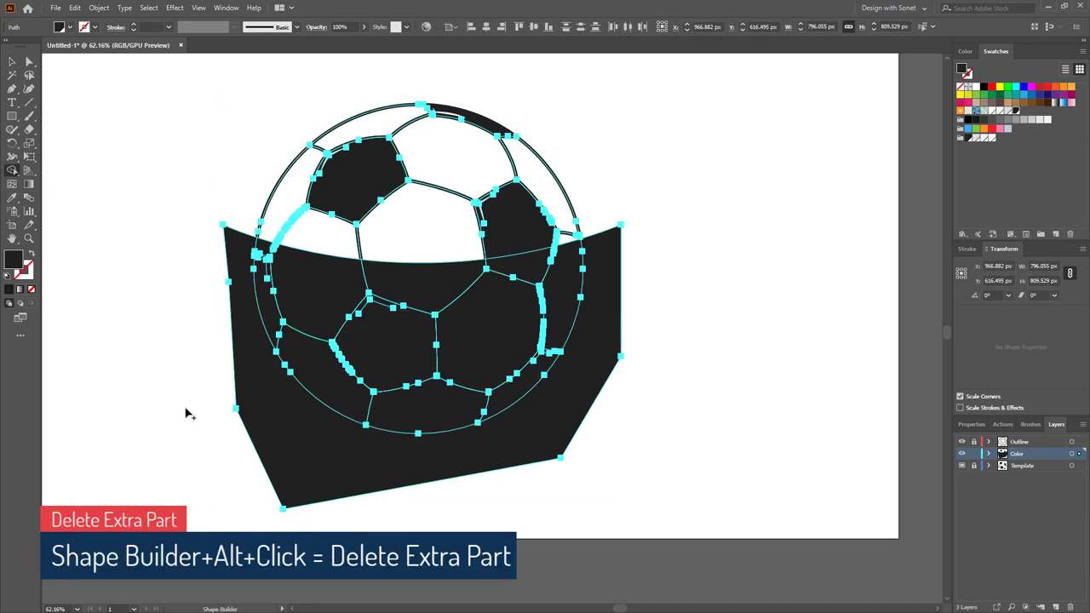
pyautogui.keyDown('alt'); pyautogui.click(294, 441); pyautogui.keyUp('alt')
pyautogui.press('v')
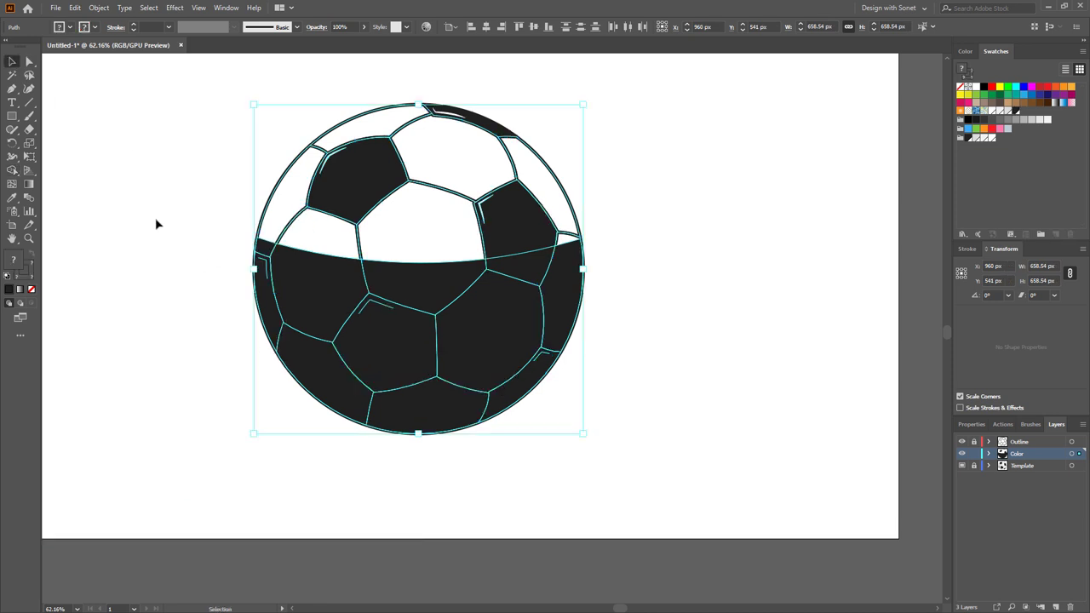
# Set the opacity of the dark shape over the ball's lower part to 5%, and deselect it
pyautogui.click(295, 418)
pyautogui.click(400, 276)
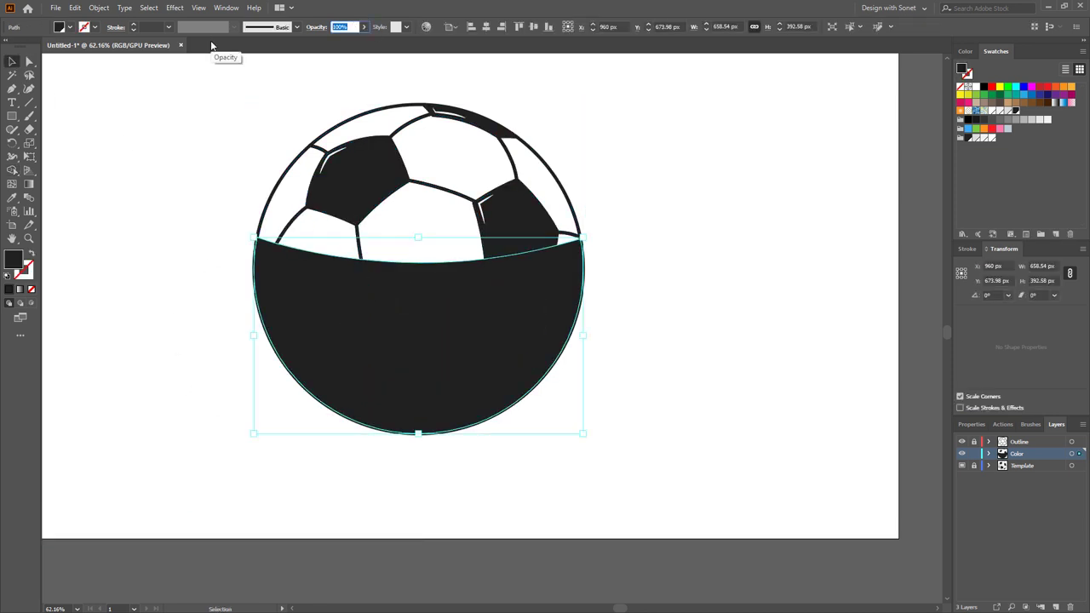
pyautogui.press('Return')
pyautogui.click(170, 314)
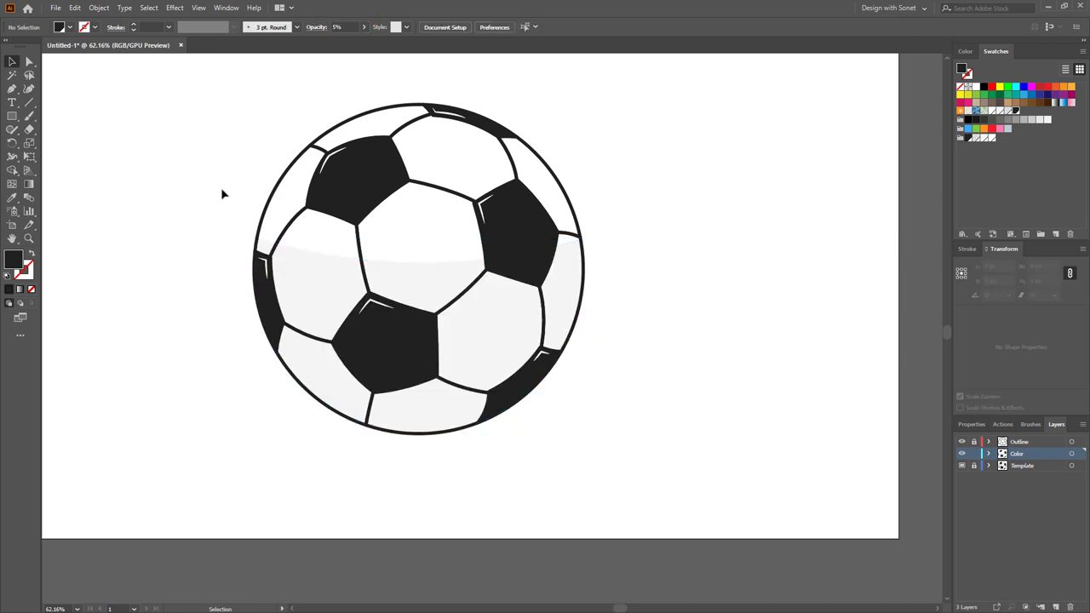
# Draw a closed shape about 705 px wide over the ball's bottom with the Pen tool, its top edge curving downward across the ball
pyautogui.press('p')
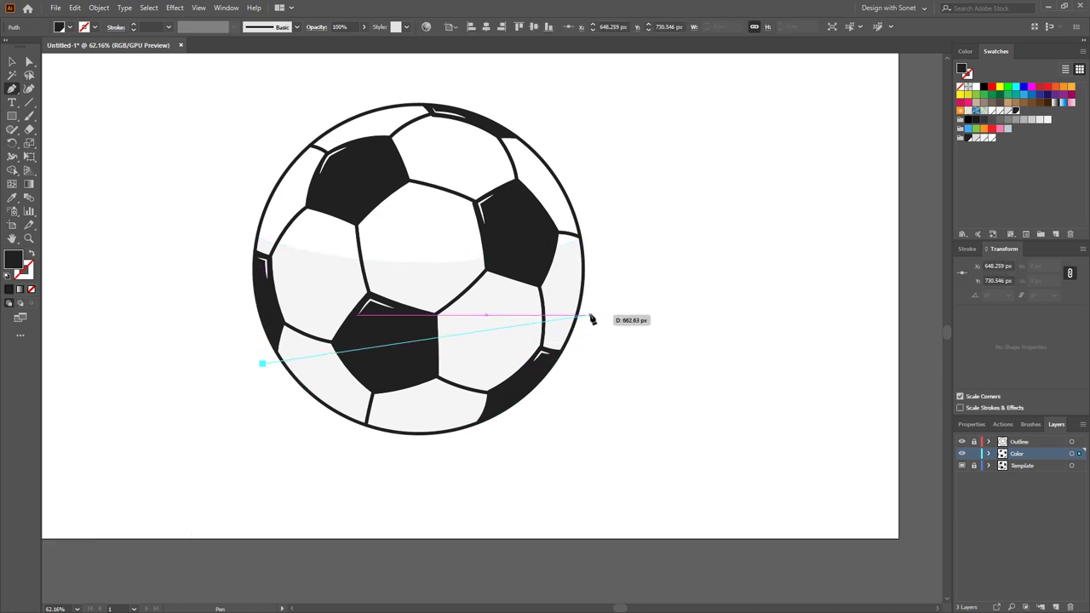
pyautogui.moveTo(593, 310); pyautogui.dragTo(745, 206)
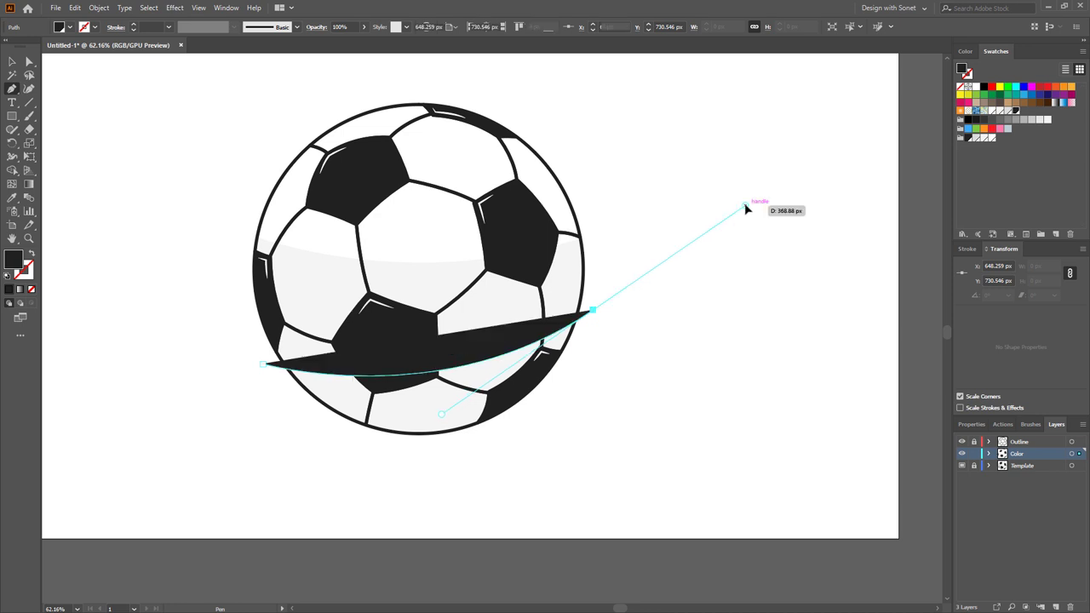
pyautogui.moveTo(593, 310); pyautogui.dragTo(597, 421)
pyautogui.click(595, 417)
pyautogui.click(515, 460)
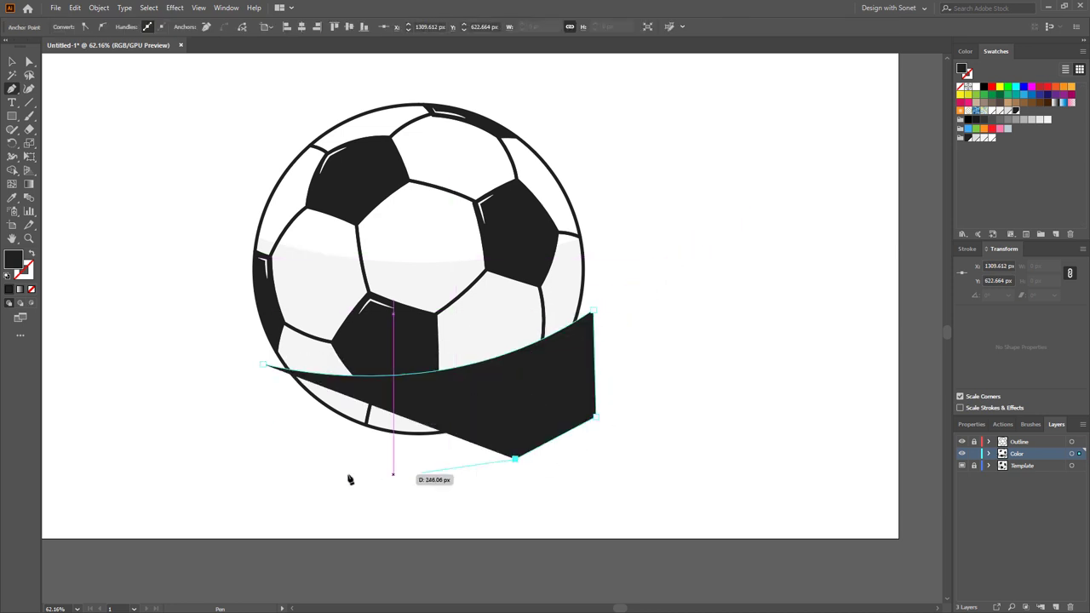
pyautogui.click(345, 473)
pyautogui.click(245, 435)
pyautogui.click(263, 364)
pyautogui.press('v')
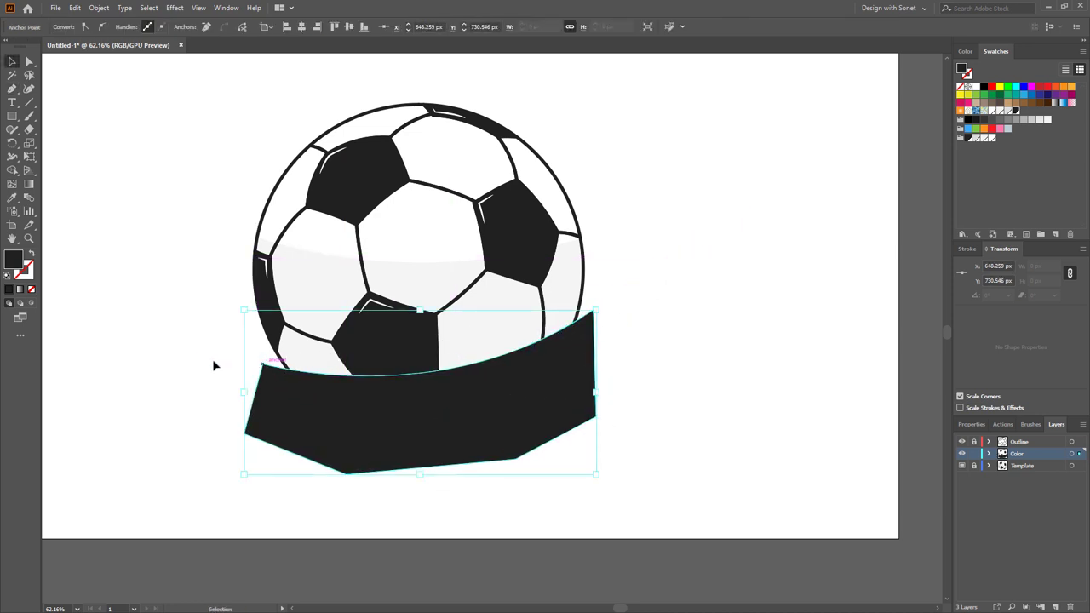
# Trim away the part of the new dark shape outside the ball's circle with the Shape Builder tool, and deselect everything
pyautogui.moveTo(192, 250); pyautogui.dragTo(662, 466)
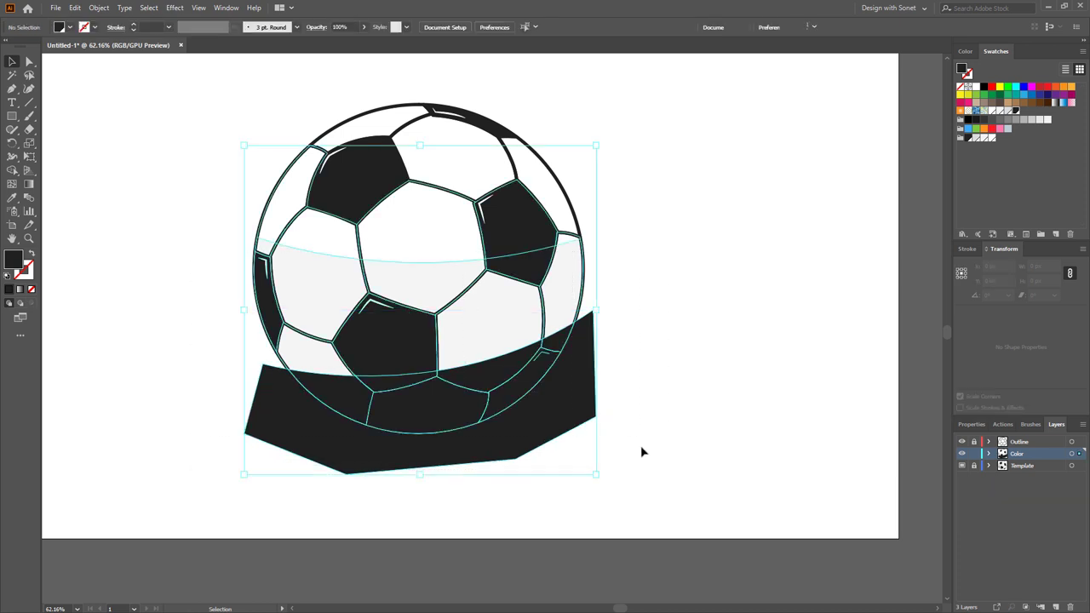
pyautogui.hotkey('shift', 'm')
pyautogui.keyDown('alt'); pyautogui.click(299, 418); pyautogui.keyUp('alt')
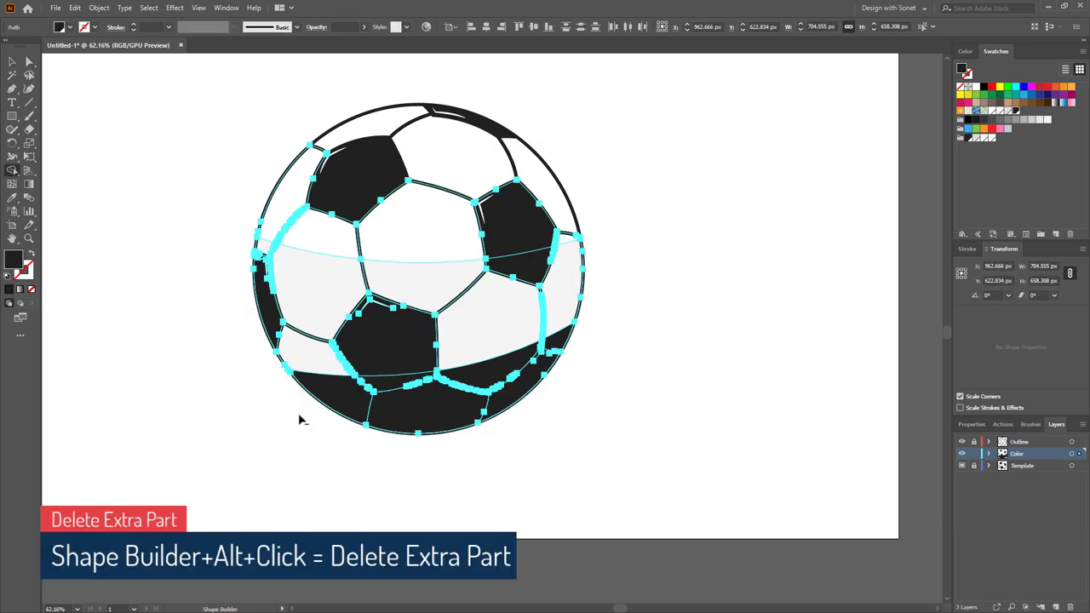
pyautogui.press('v')
pyautogui.hotkey('ctrl', 'shift', 'a')
# Set the opacity of the dark shape at the ball's bottom to 7%, and deselect it
pyautogui.click(353, 389)
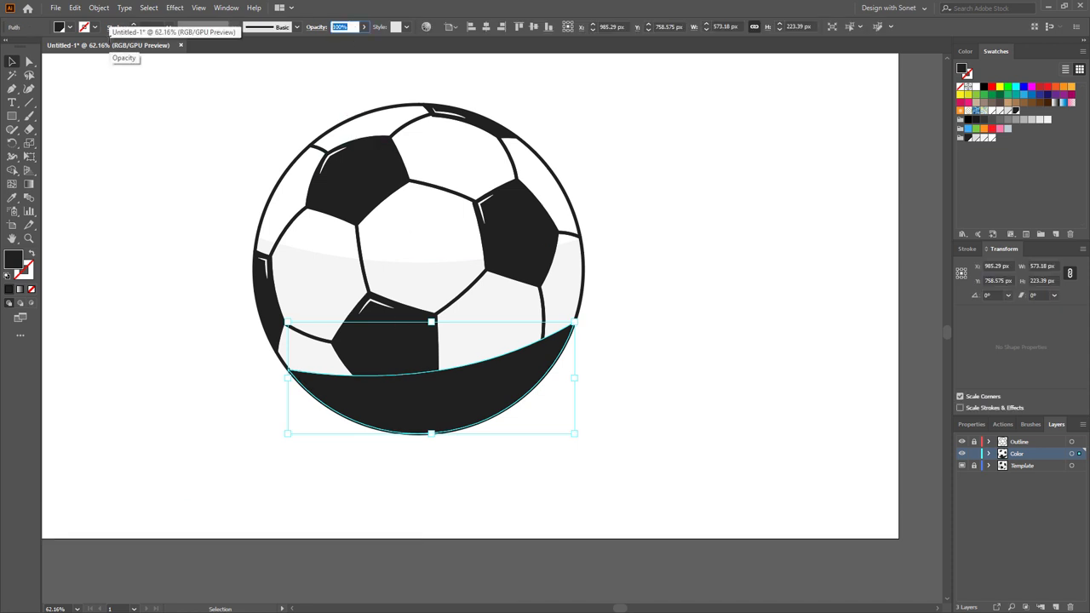
pyautogui.write('75')
pyautogui.press('Return')
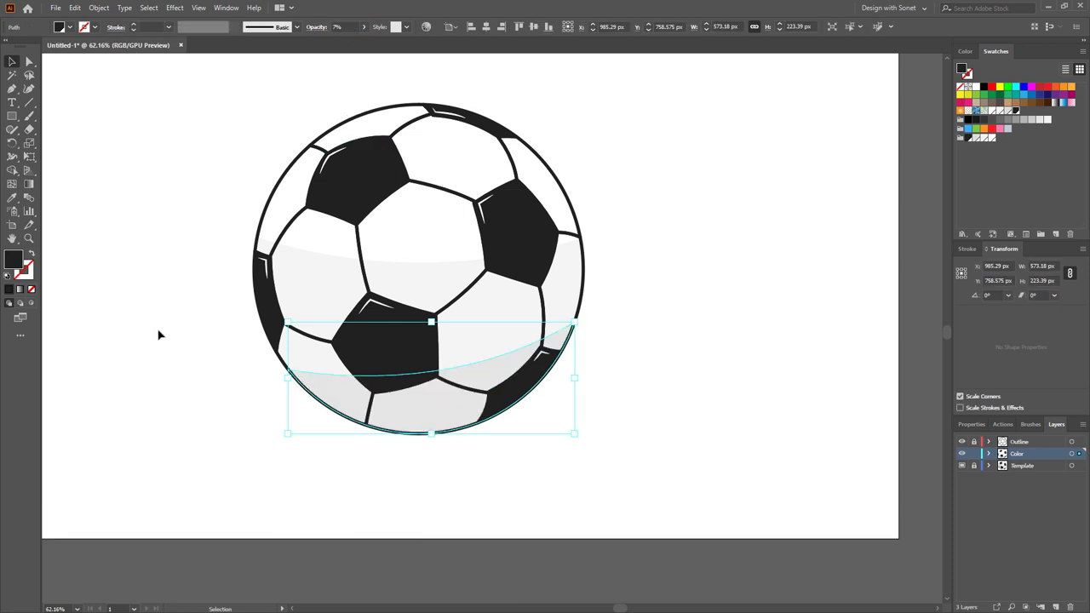
pyautogui.click(159, 333)
# Draw a flat ellipse about 679 px wide and 52 px high across the ball's base for the ground shadow
pyautogui.scroll(-2, 169, 340)
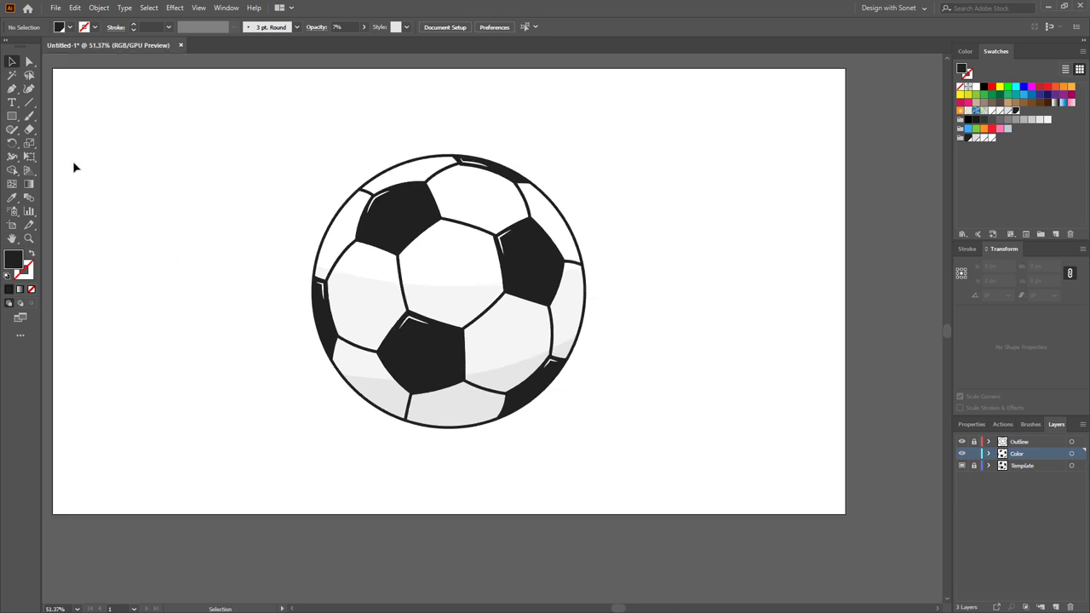
pyautogui.rightClick(14, 118)
pyautogui.moveTo(41, 137); pyautogui.dragTo(61, 145)
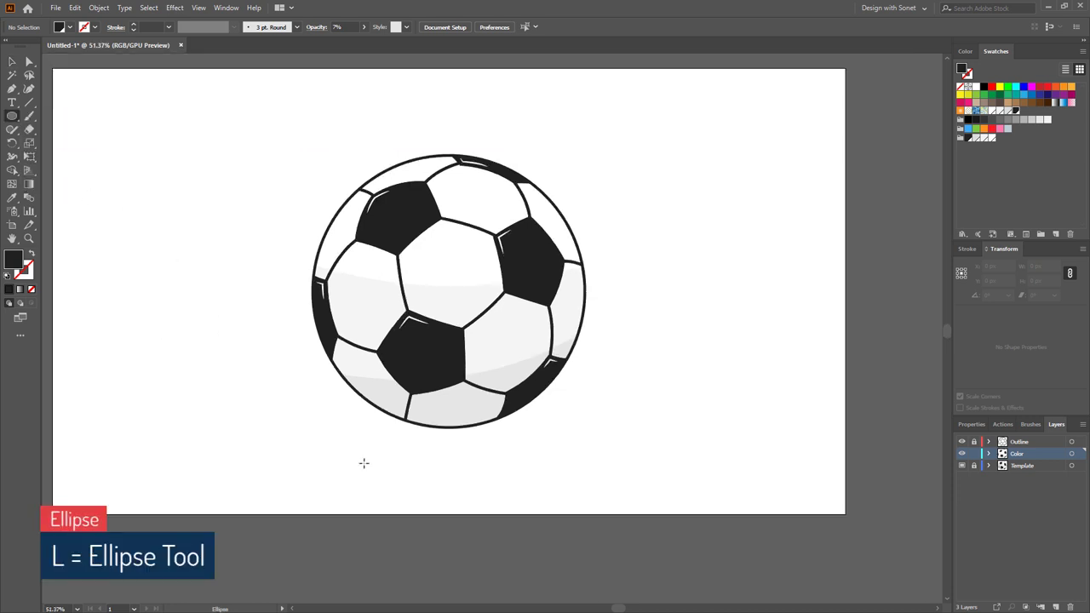
pyautogui.moveTo(304, 410); pyautogui.dragTo(584, 432)
pyautogui.moveTo(524, 429); pyautogui.dragTo(530, 428)
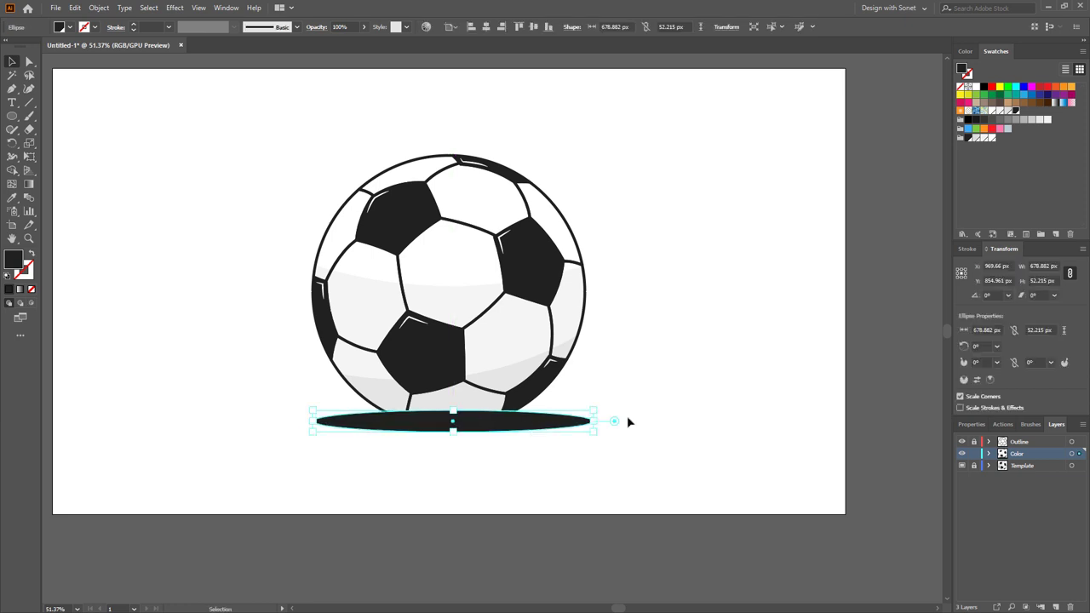
# Fill the ground shadow ellipse with the light gray swatch, and center it under the ball at about 66 px high
pyautogui.click(976, 138)
pyautogui.click(719, 333)
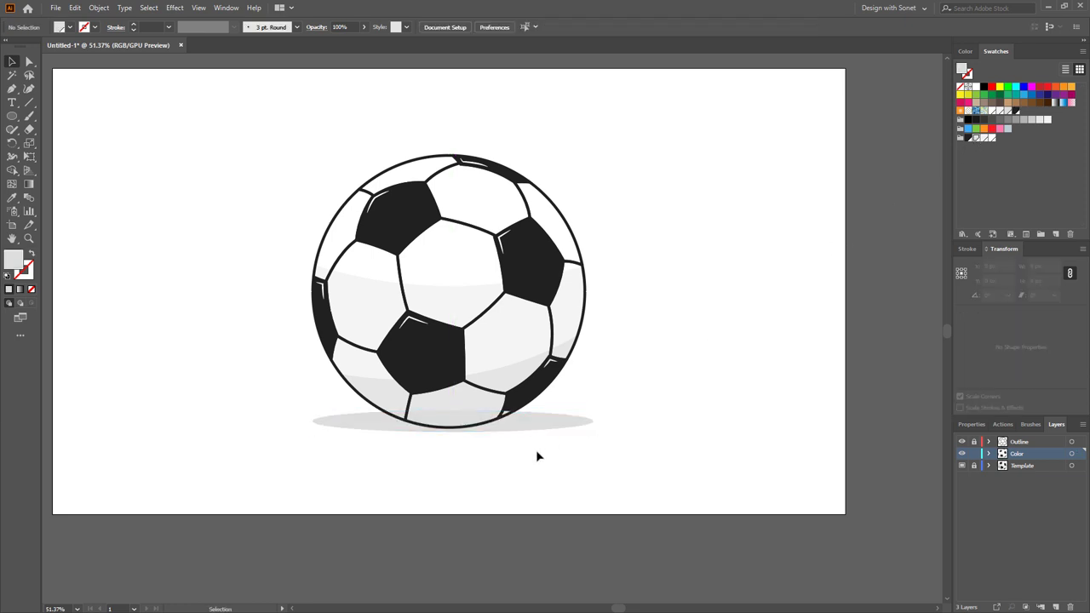
pyautogui.moveTo(516, 428); pyautogui.dragTo(451, 442)
pyautogui.click(446, 468)
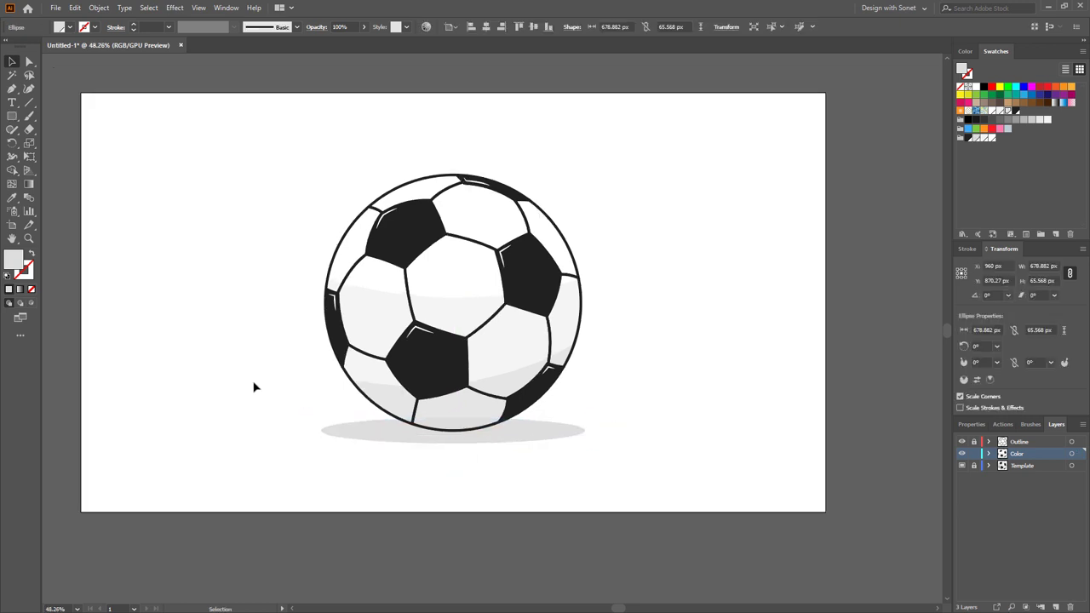
# Send the light gray ground shadow ellipse to the back, behind the ball, and deselect it
pyautogui.click(507, 439)
pyautogui.rightClick(507, 439)
pyautogui.moveTo(560, 380)
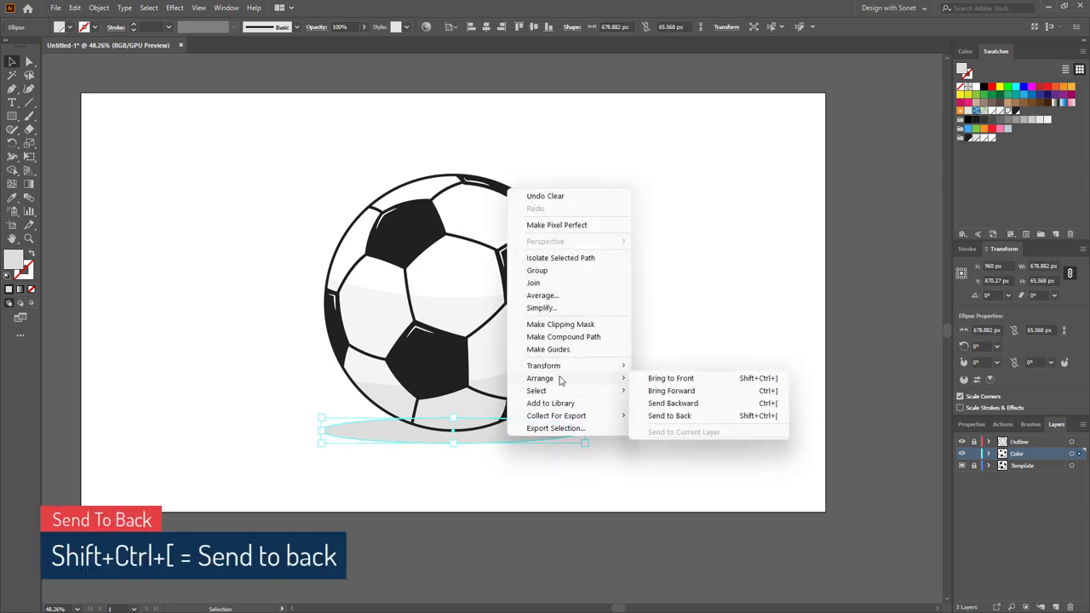
pyautogui.click(671, 416)
pyautogui.click(719, 412)
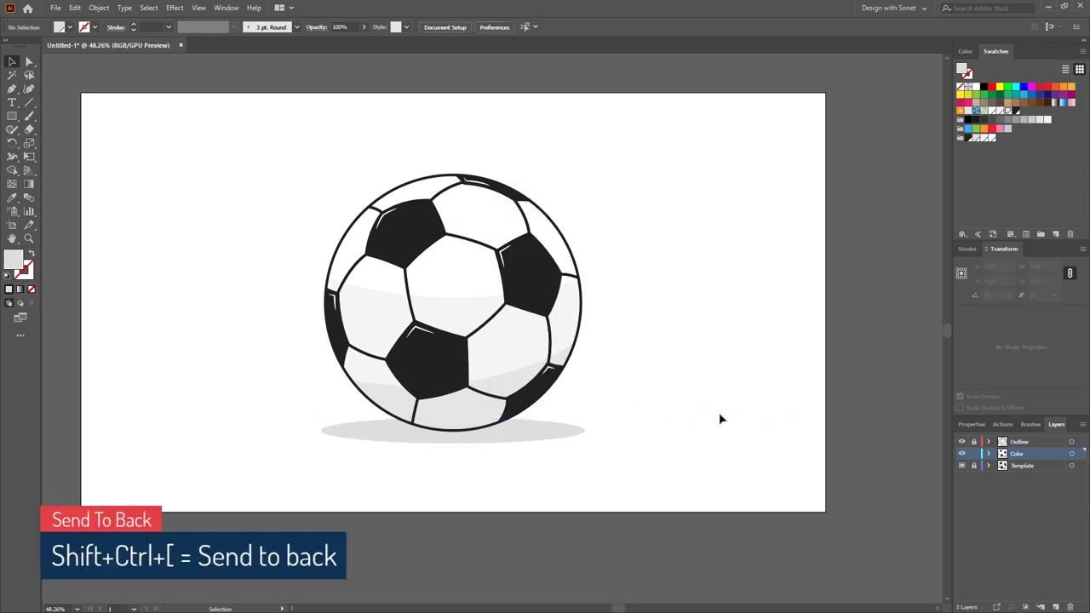
# Draw a 1920 x 1080 px rectangle covering the whole artboard, and fill it with the white swatch
pyautogui.click(12, 117)
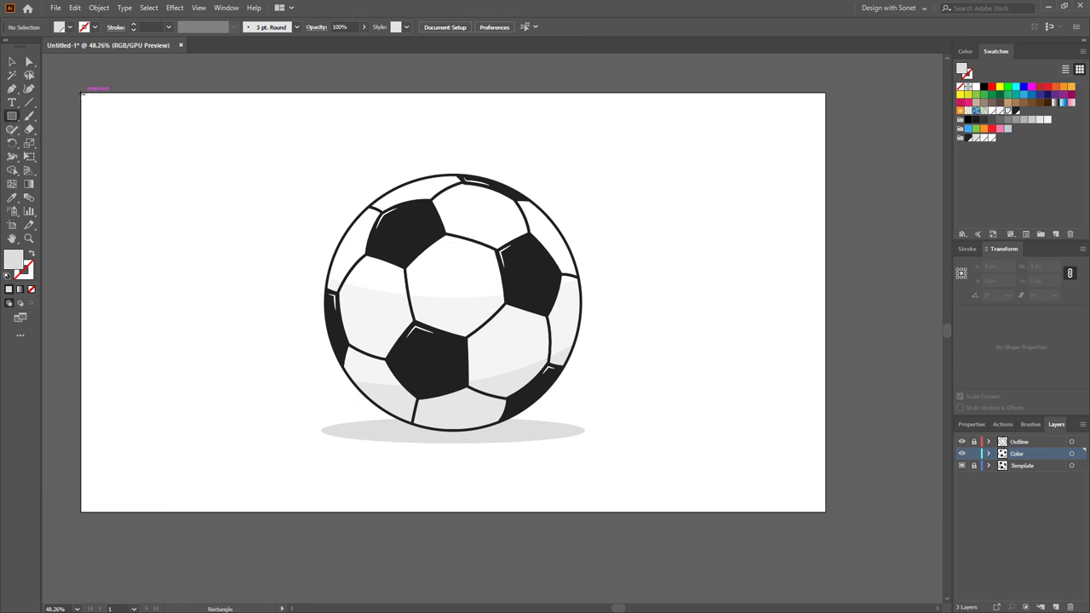
pyautogui.moveTo(81, 93); pyautogui.dragTo(824, 511)
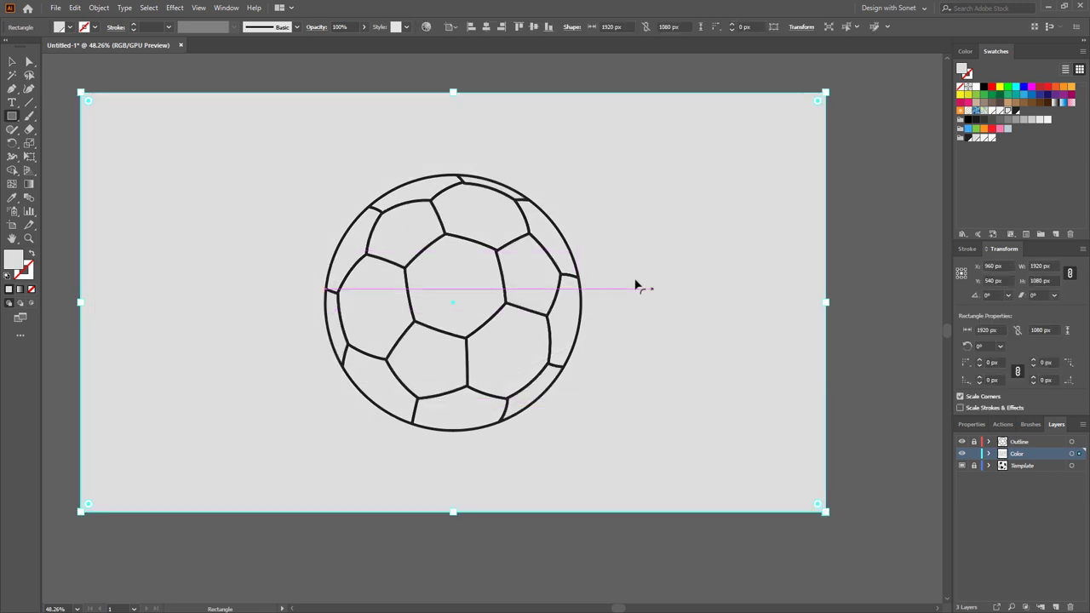
pyautogui.click(992, 139)
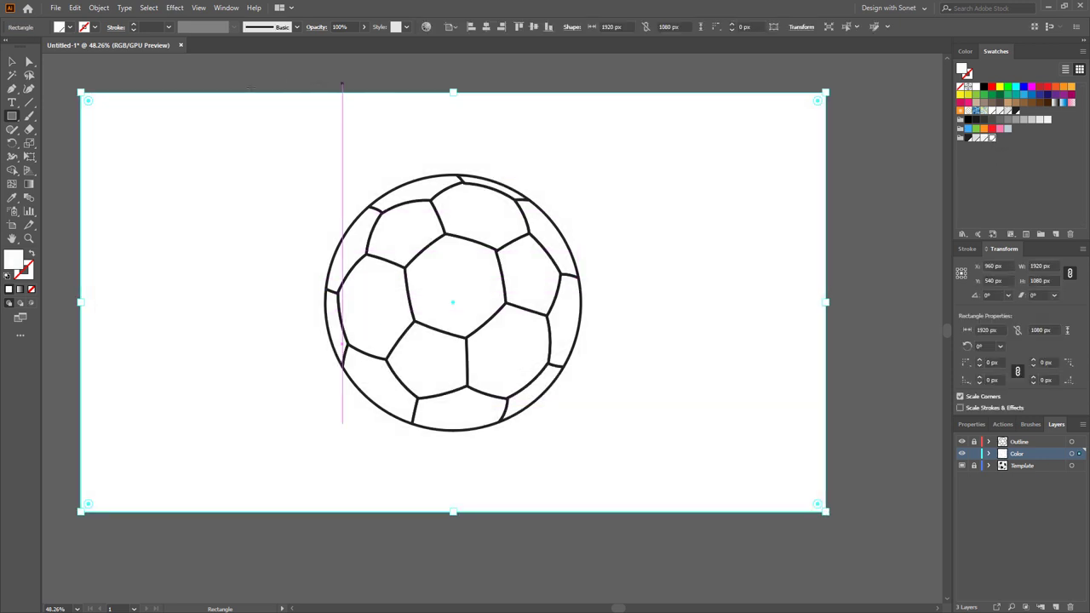
# Send the white background rectangle to the back, behind the ball and its ground shadow, and deselect it
pyautogui.click(12, 61)
pyautogui.rightClick(207, 252)
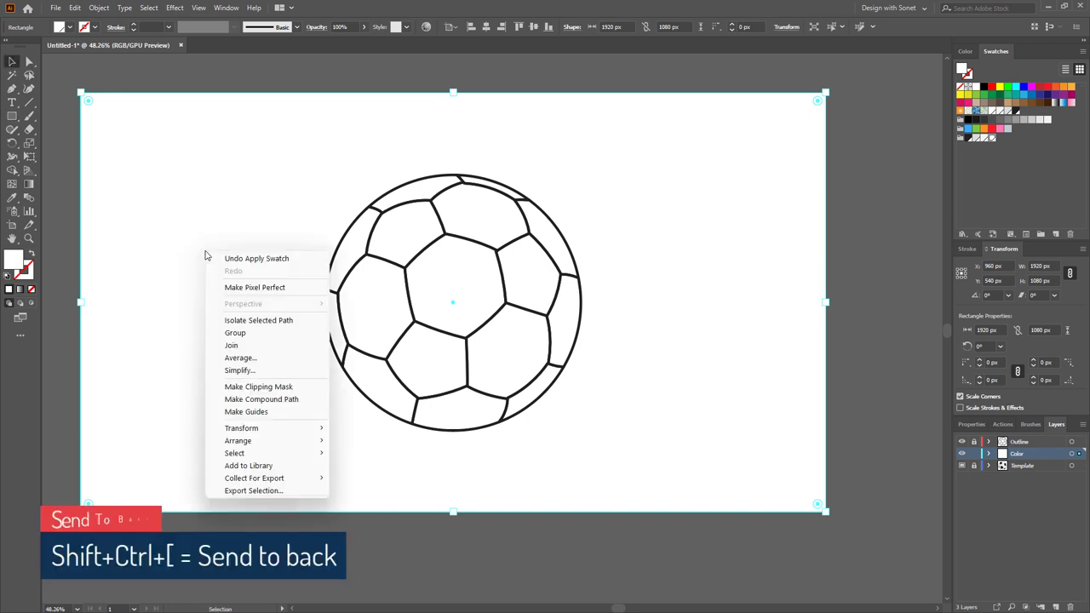
pyautogui.moveTo(261, 442)
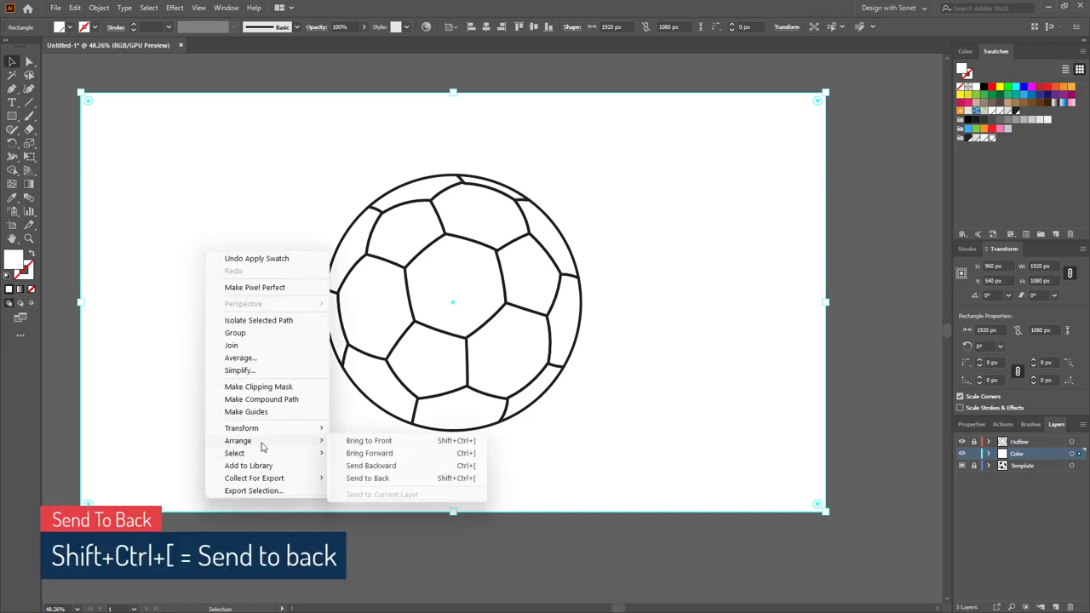
pyautogui.click(384, 483)
pyautogui.click(365, 545)
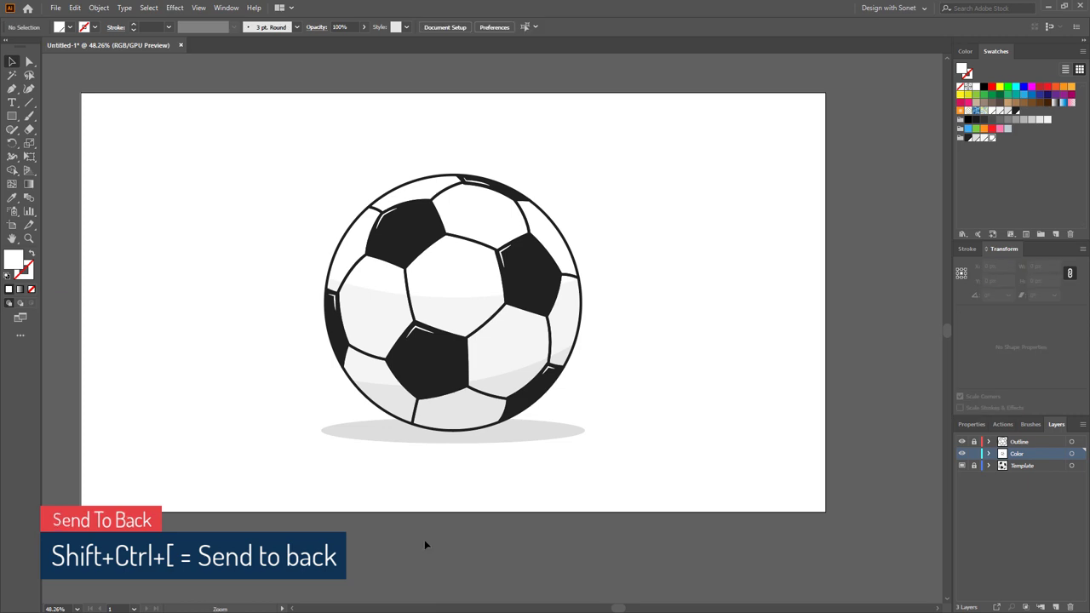